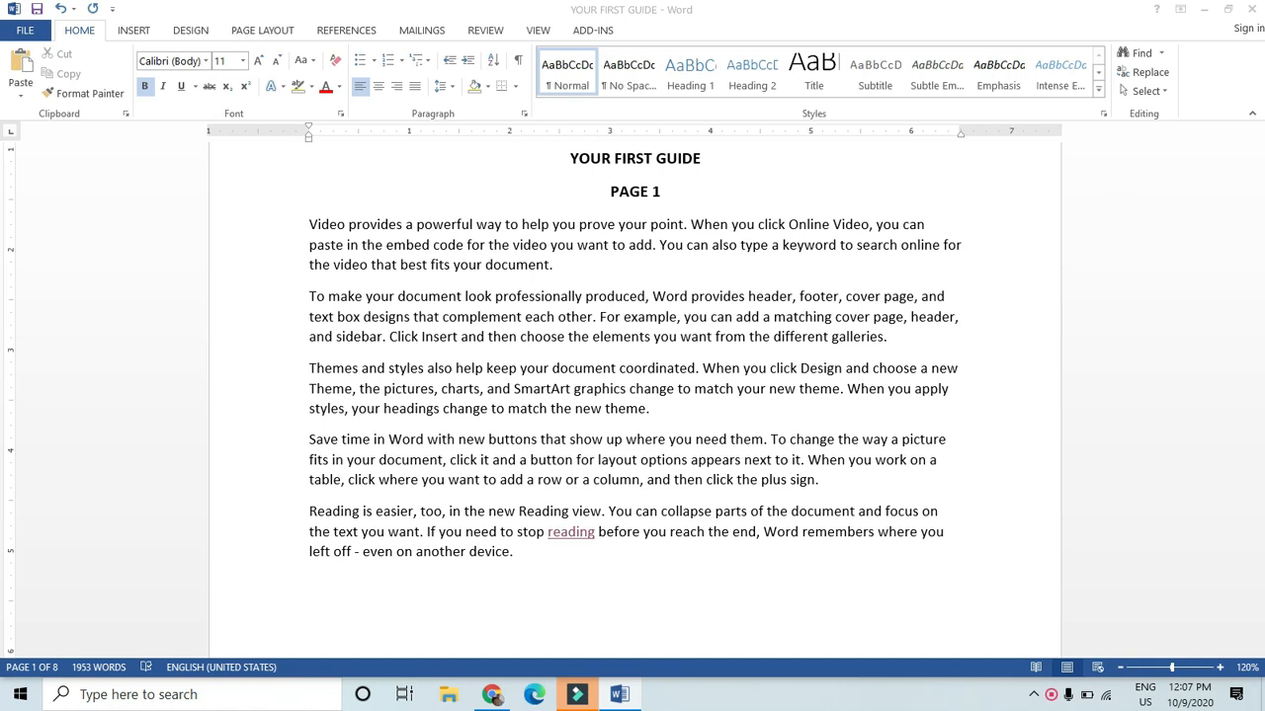
Select all the text in the document and clear the selection again.
key("ctrl+a")
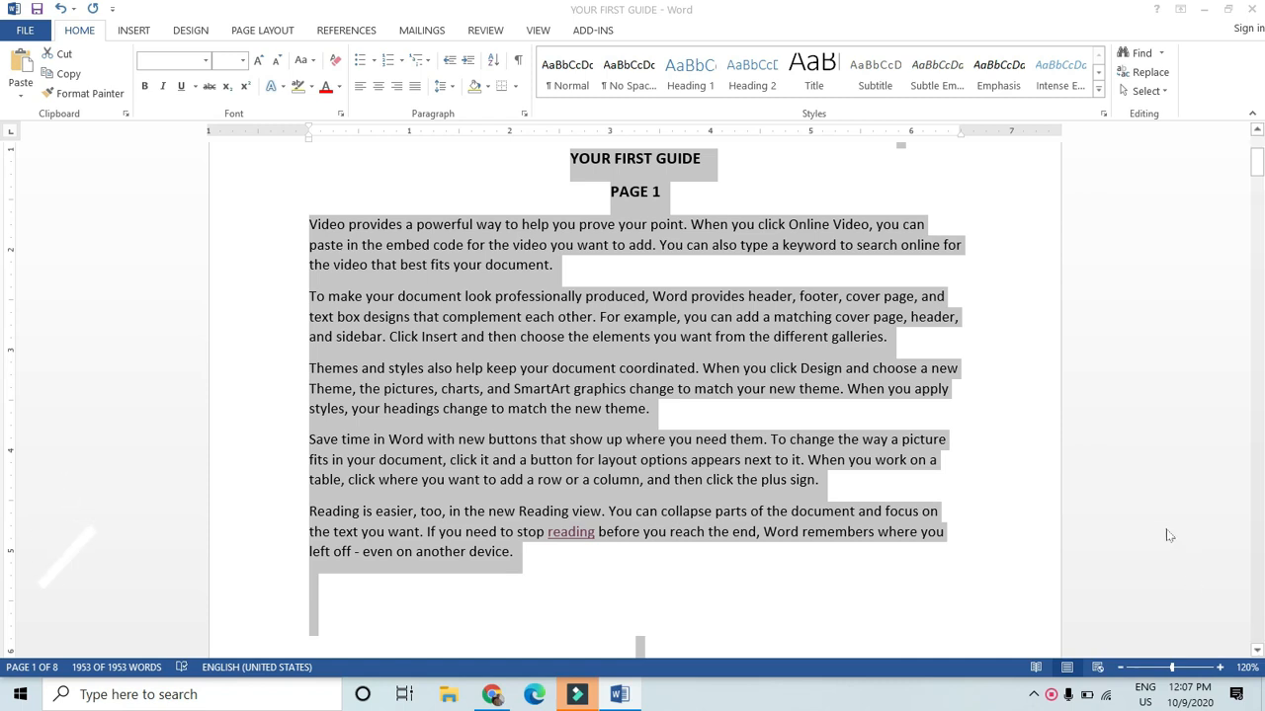
left_click(550, 583)
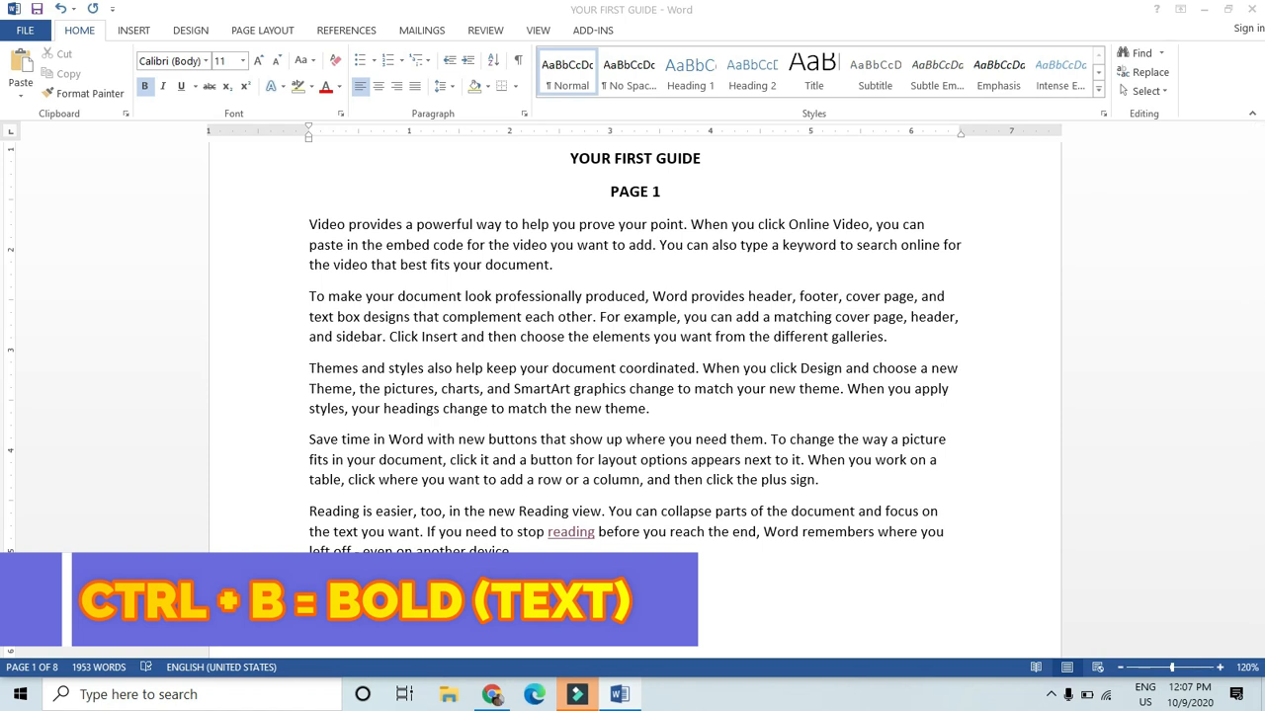
Make the "Reading is easier, too" paragraph at the end of page 1 bold.
key("shift+Up")
key("shift+Up")
key("shift+Up")
key("shift+Up")
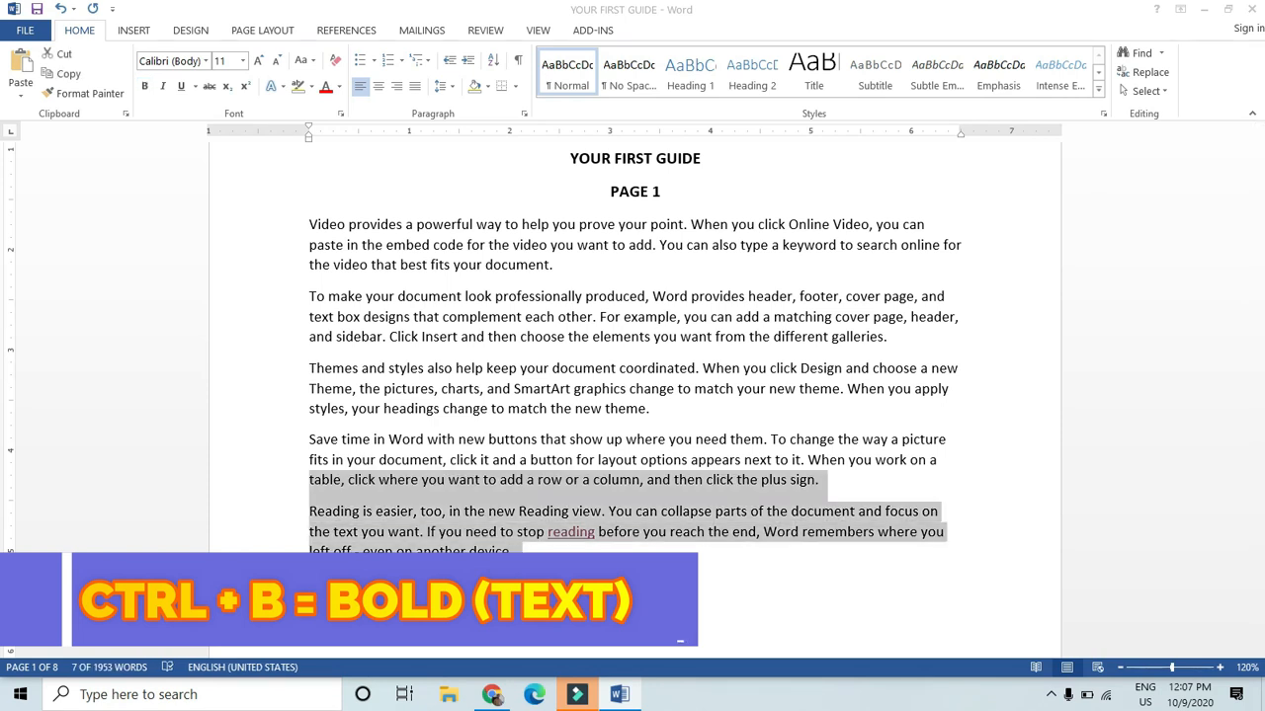
key("shift+Down")
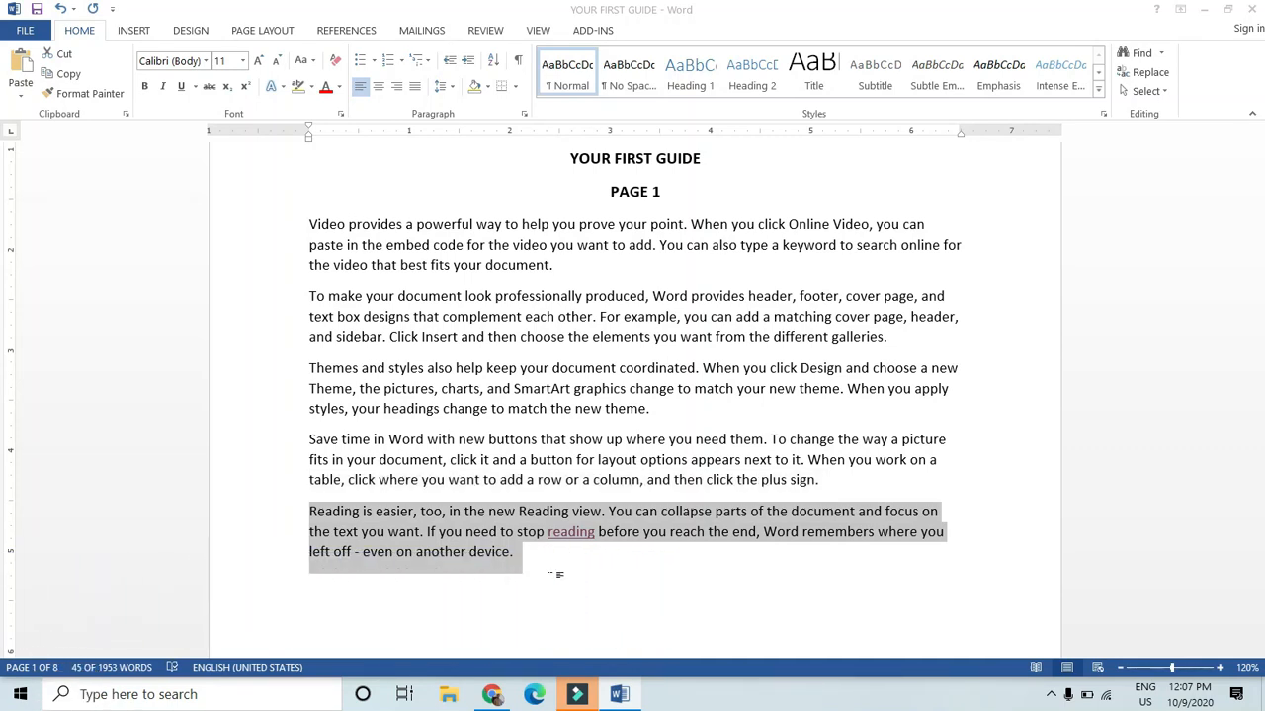
key("ctrl+b")
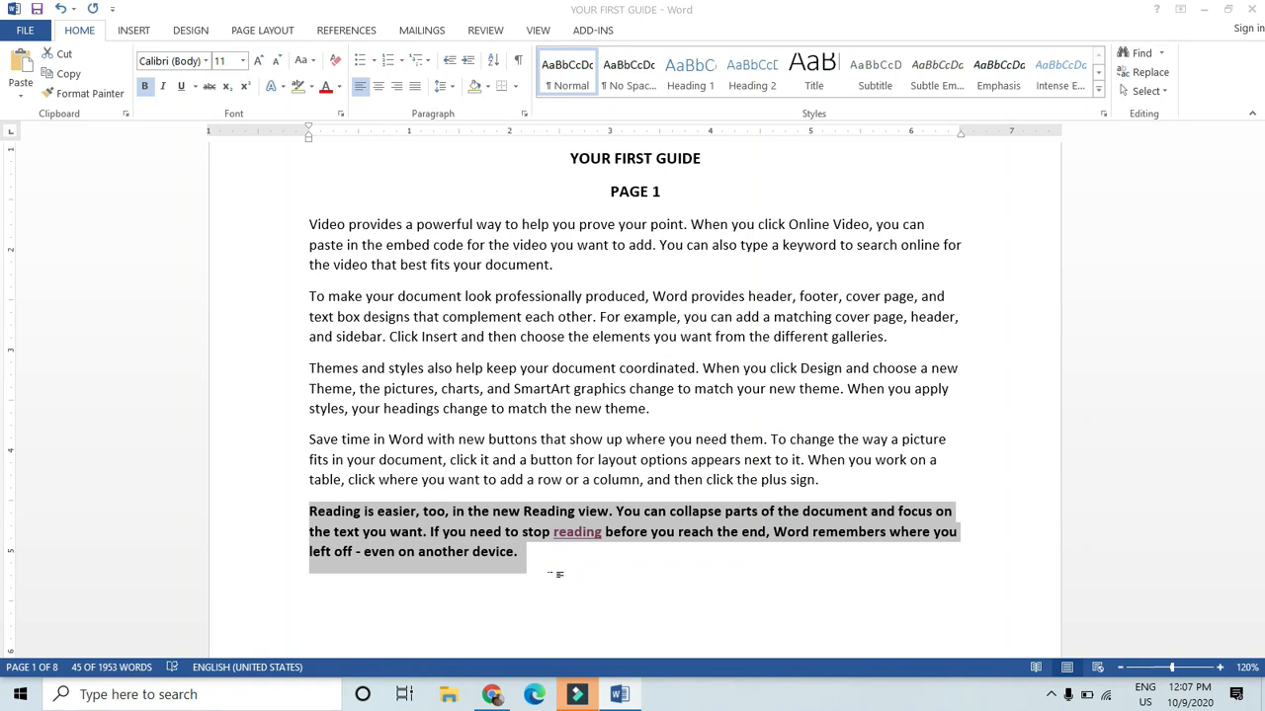
left_click_drag(299, 210, 536, 481)
left_click_drag(524, 551, 310, 511)
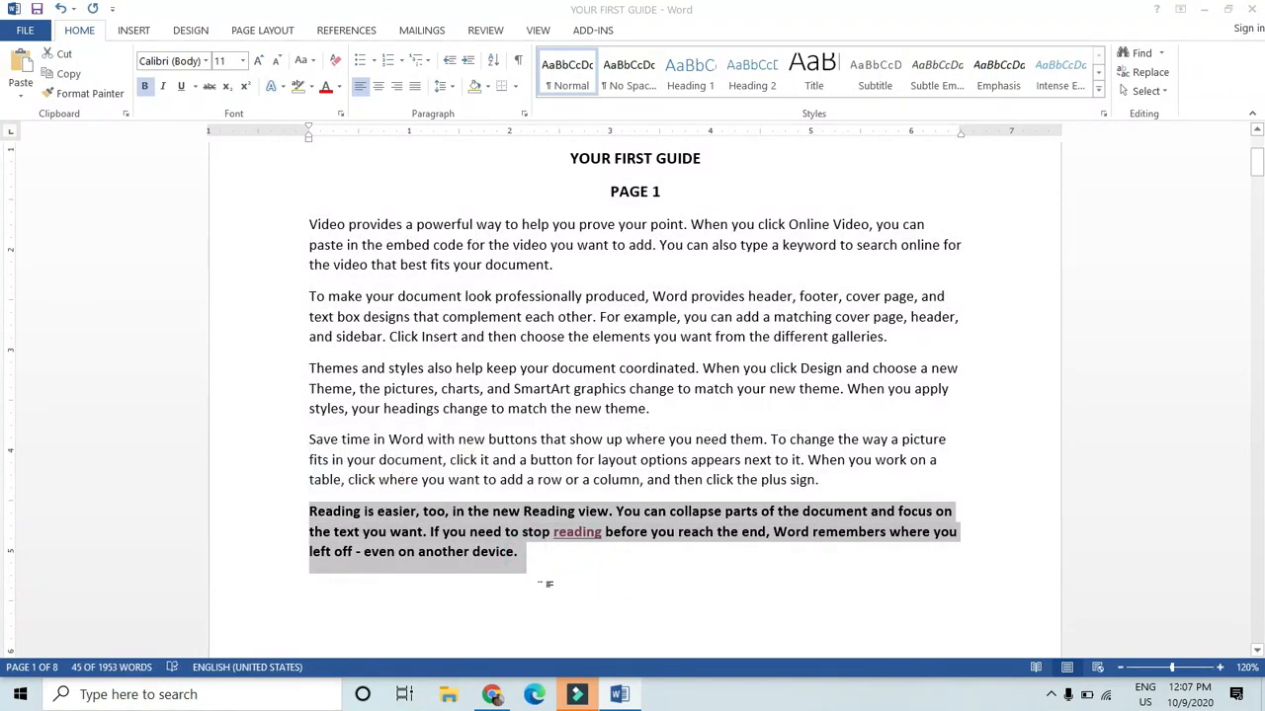
left_click(536, 587)
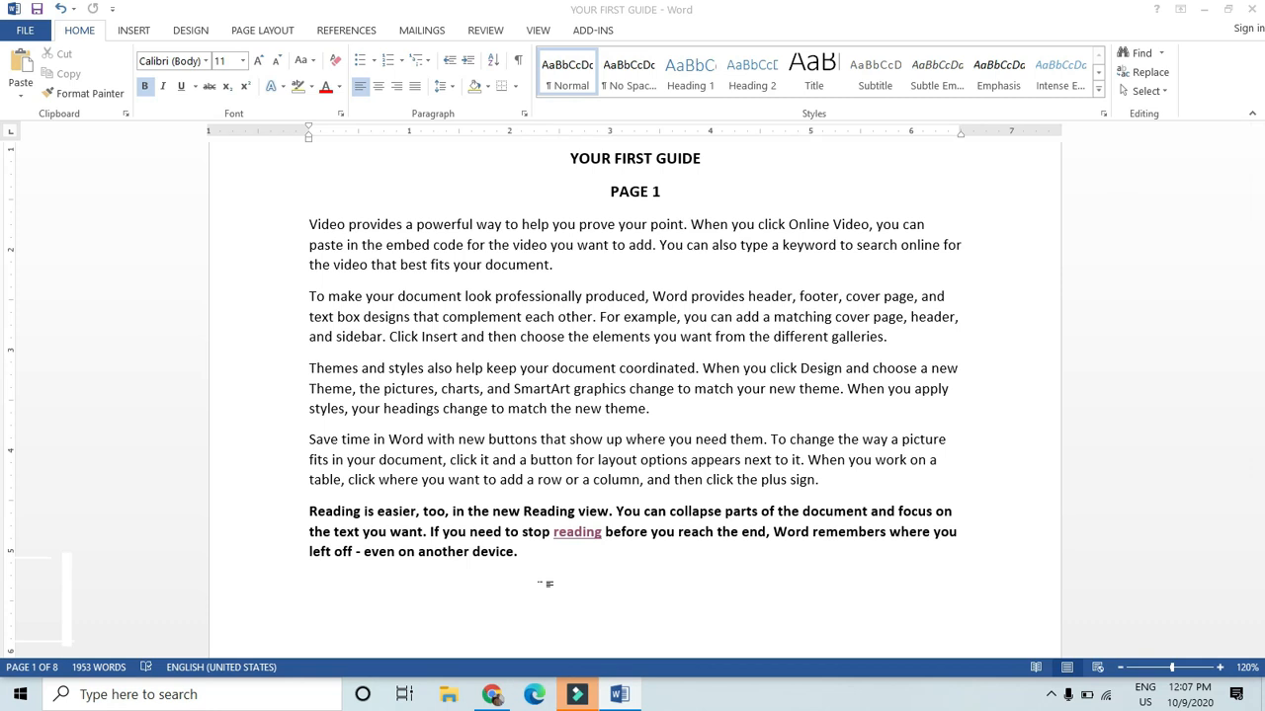
Copy the bold "Reading is easier, too" paragraph and paste it below the original, leaving a blank line between them.
scroll(581, 538, "down", 1)
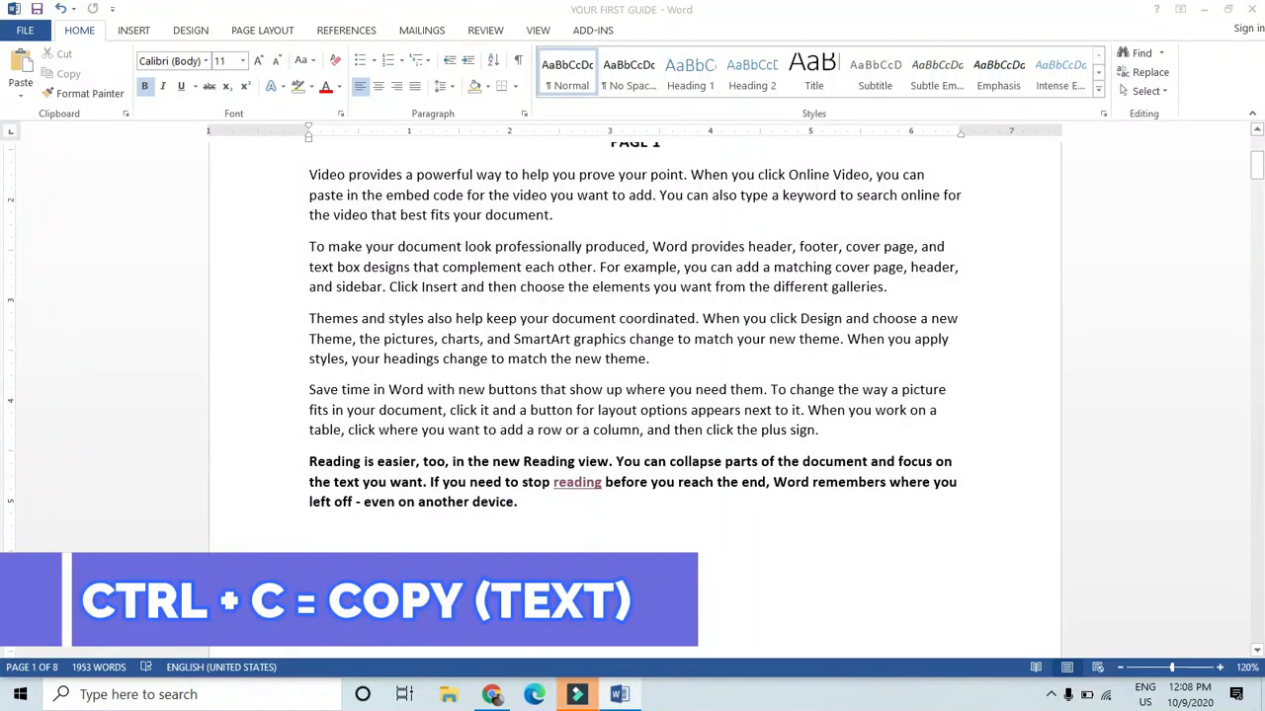
left_click(521, 502)
left_click_drag(521, 502, 297, 465)
key("ctrl+c")
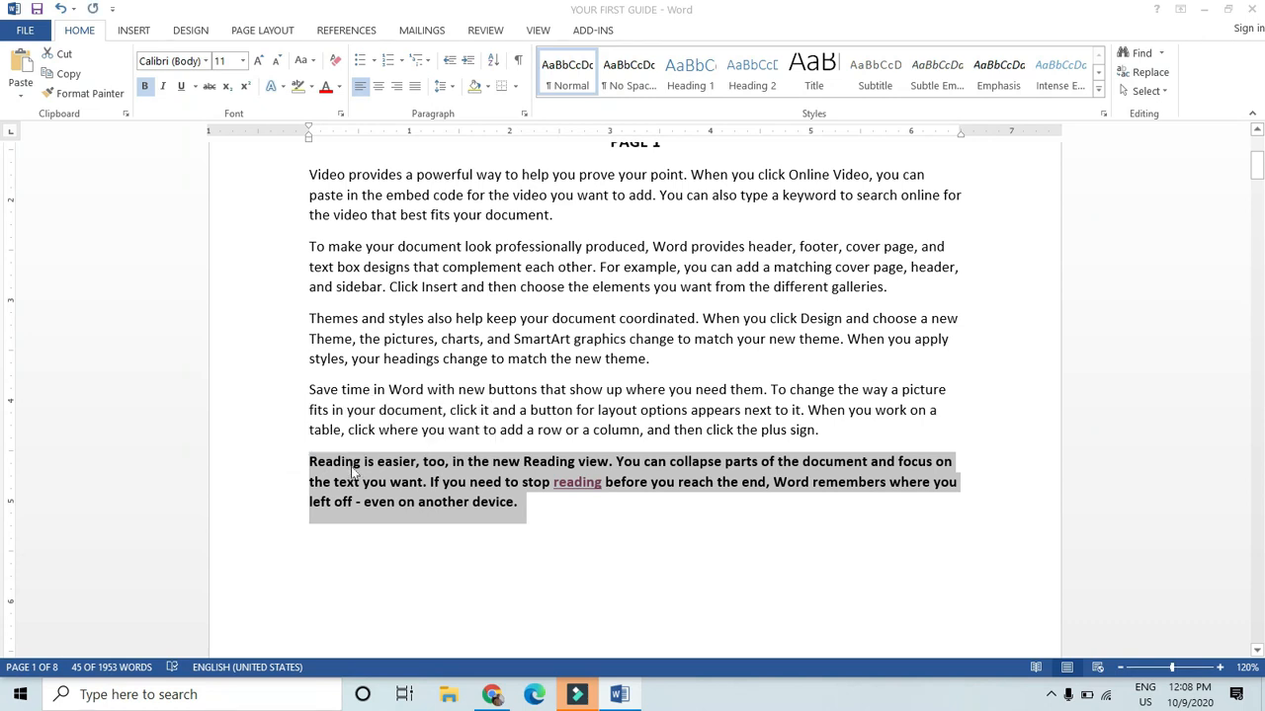
left_click(573, 524)
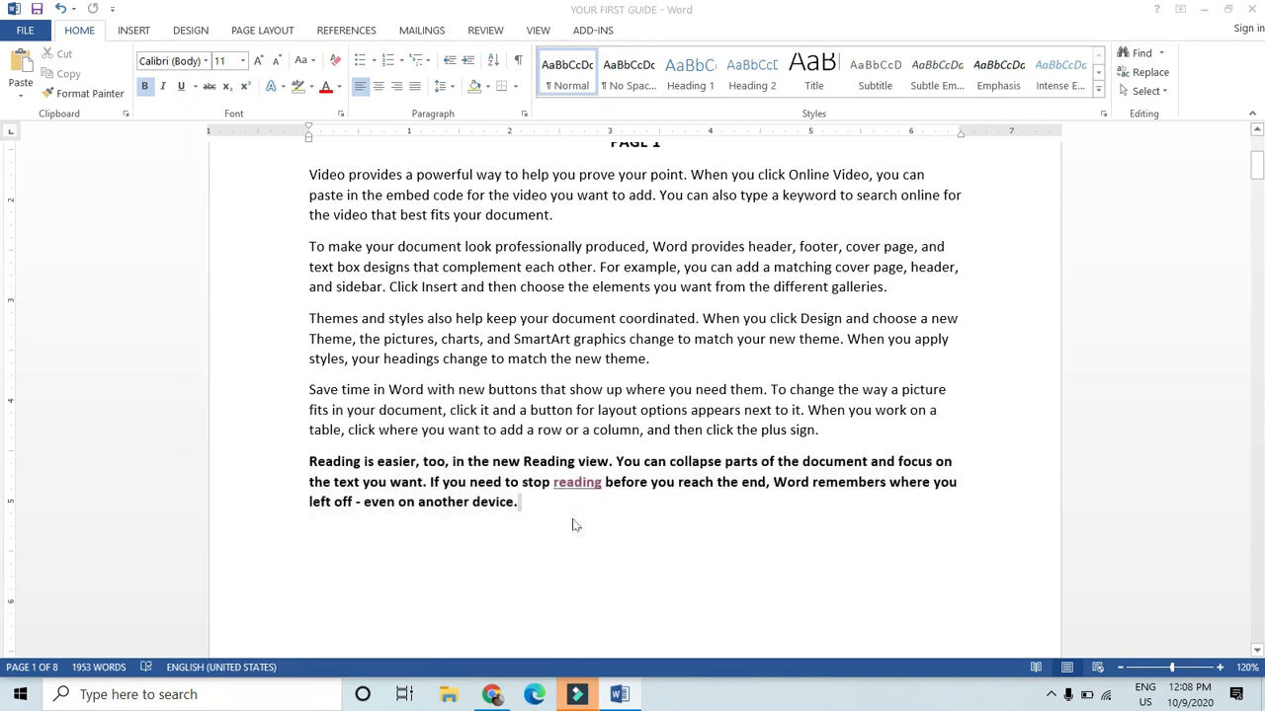
key("Return")
key("Return")
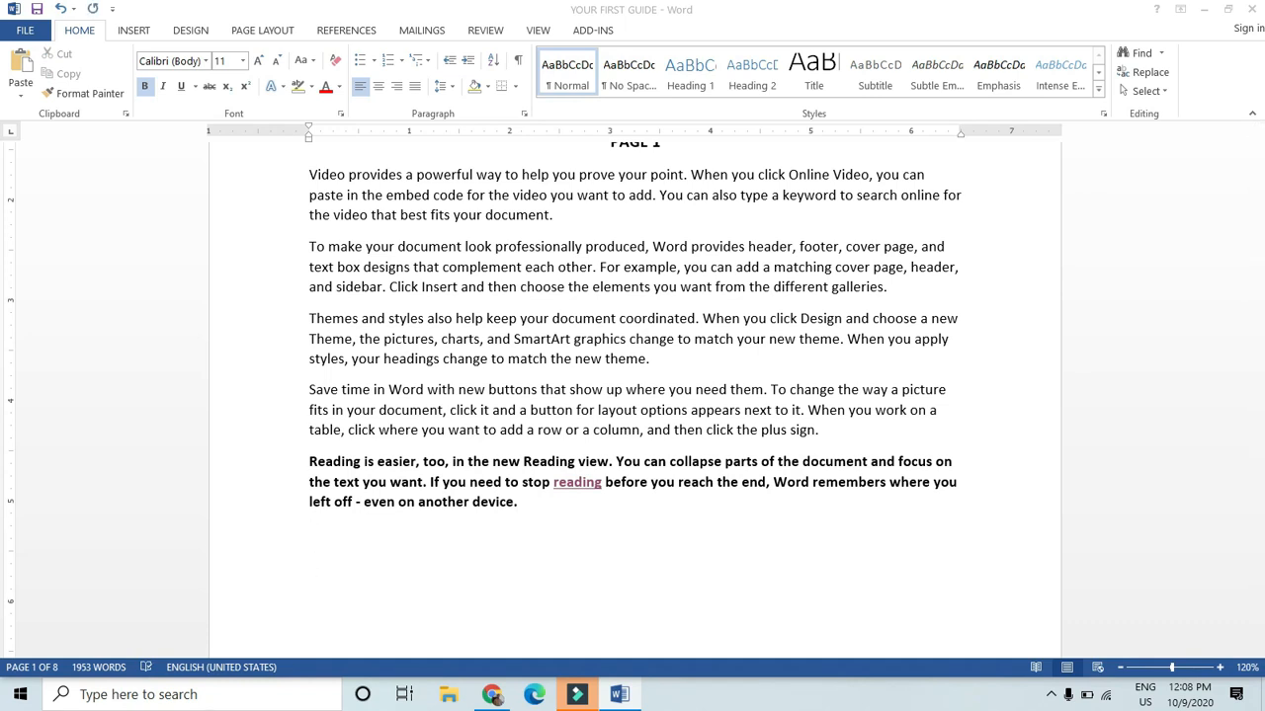
key("ctrl+v")
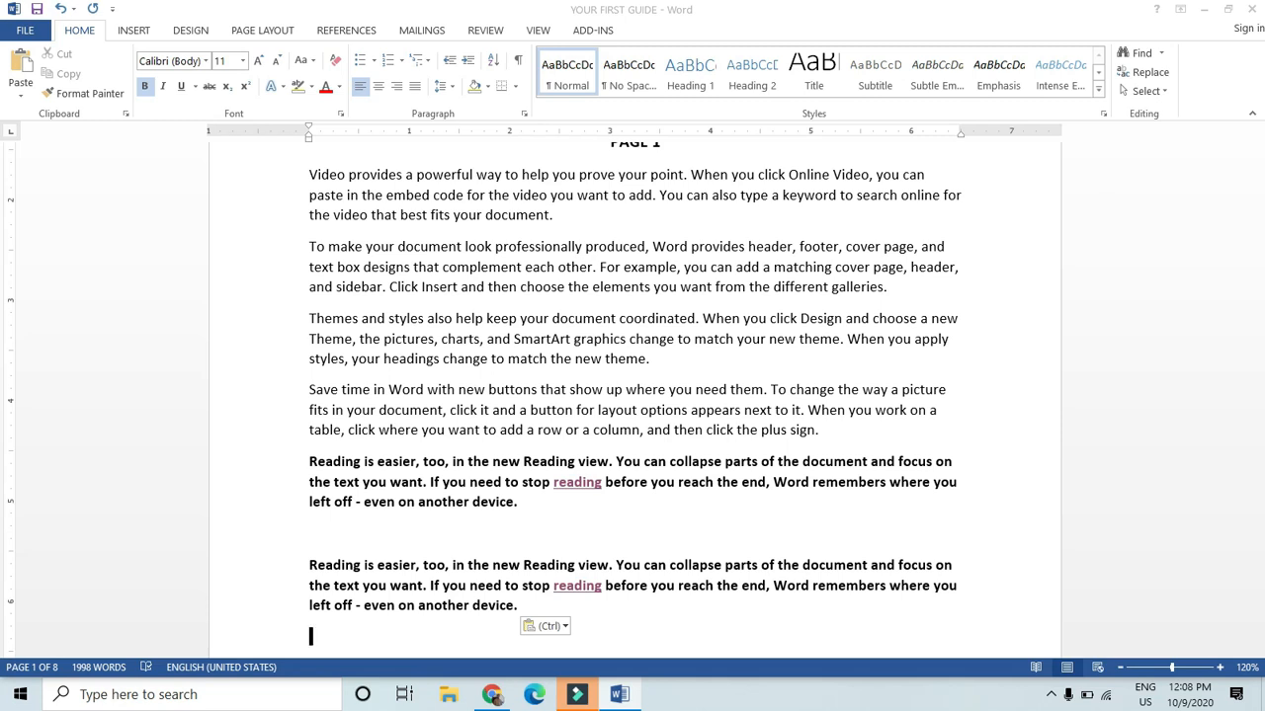
scroll(309, 362, "down", 2)
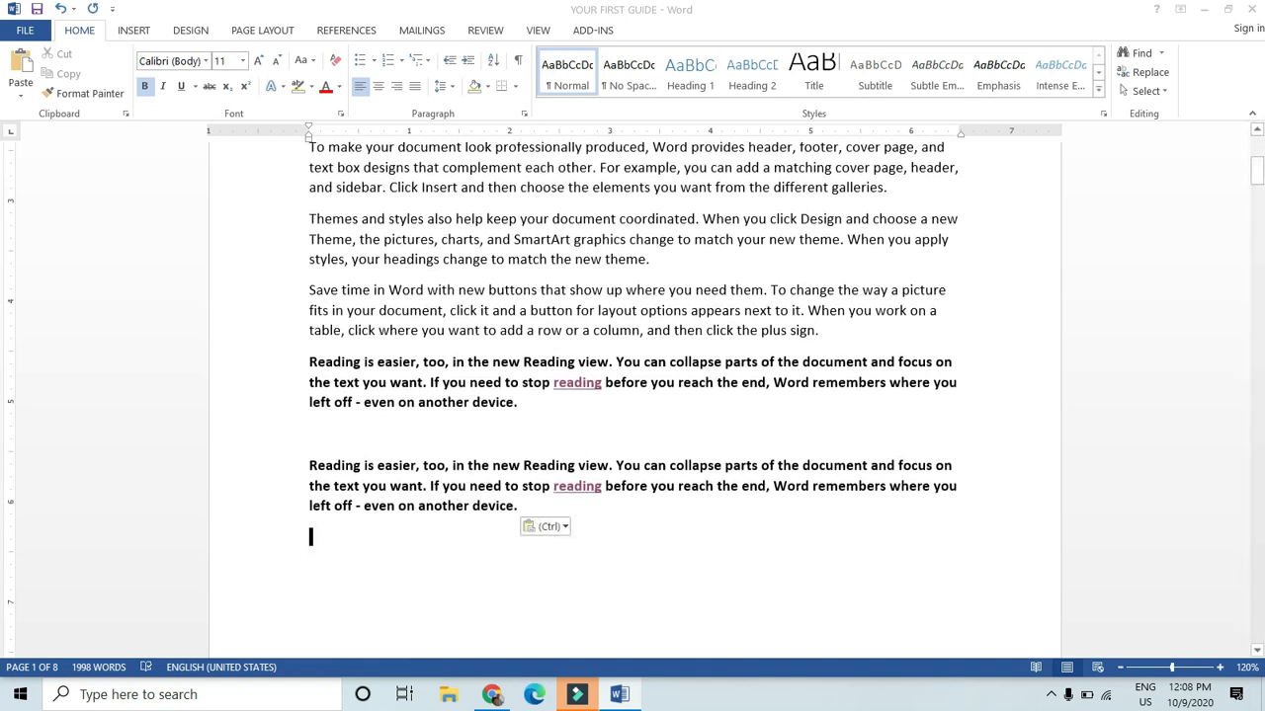
left_click(309, 361)
left_click_drag(309, 362, 579, 543)
key("ctrl+c")
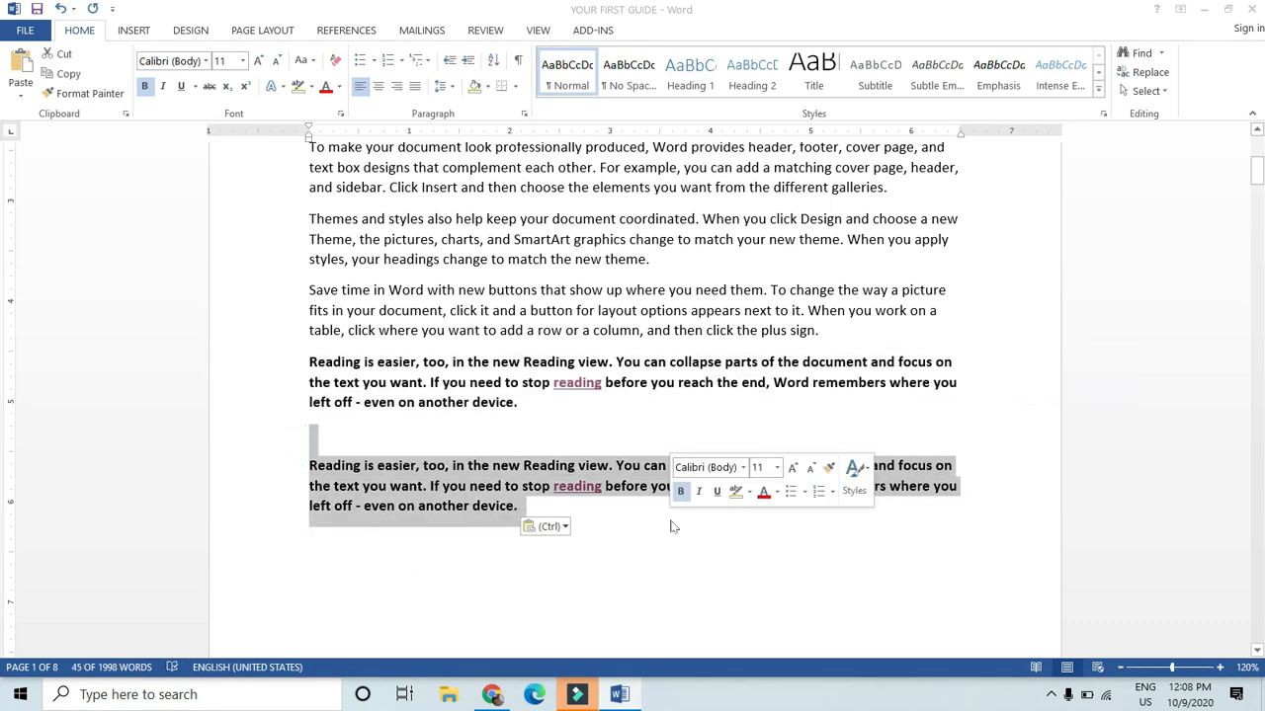
left_click(625, 535)
scroll(624, 535, "up", 3)
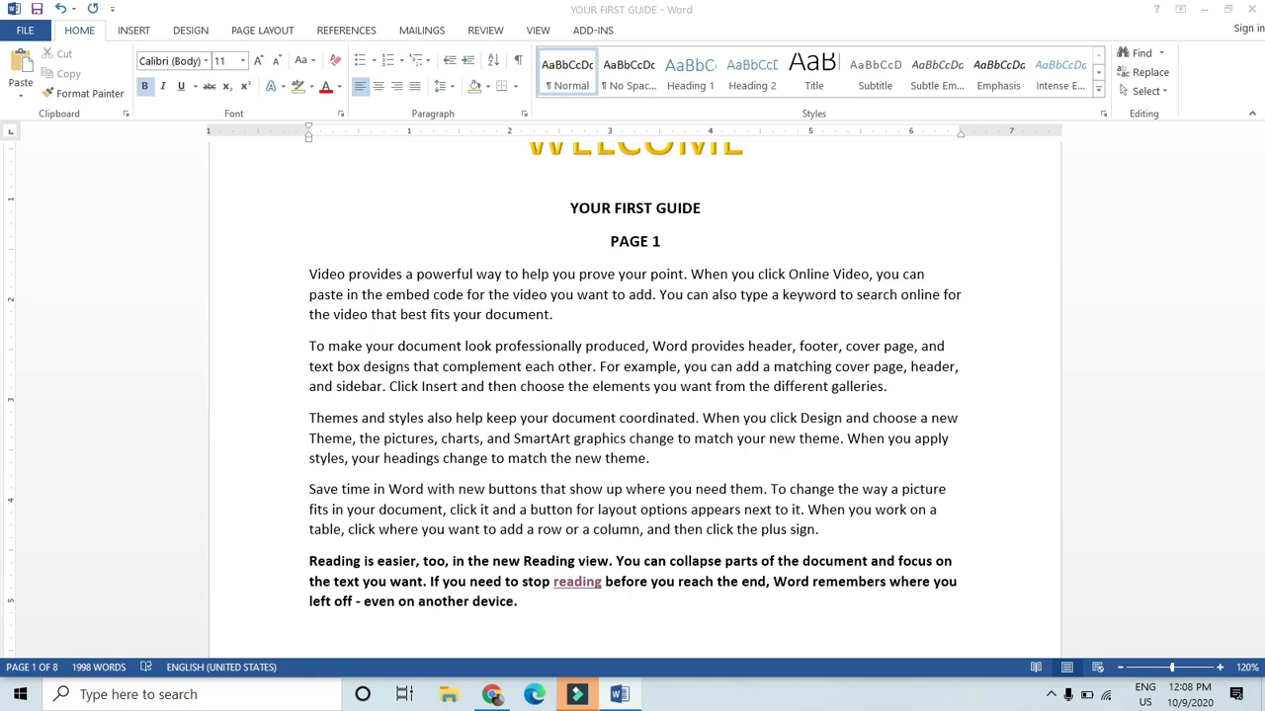
key("ctrl+v")
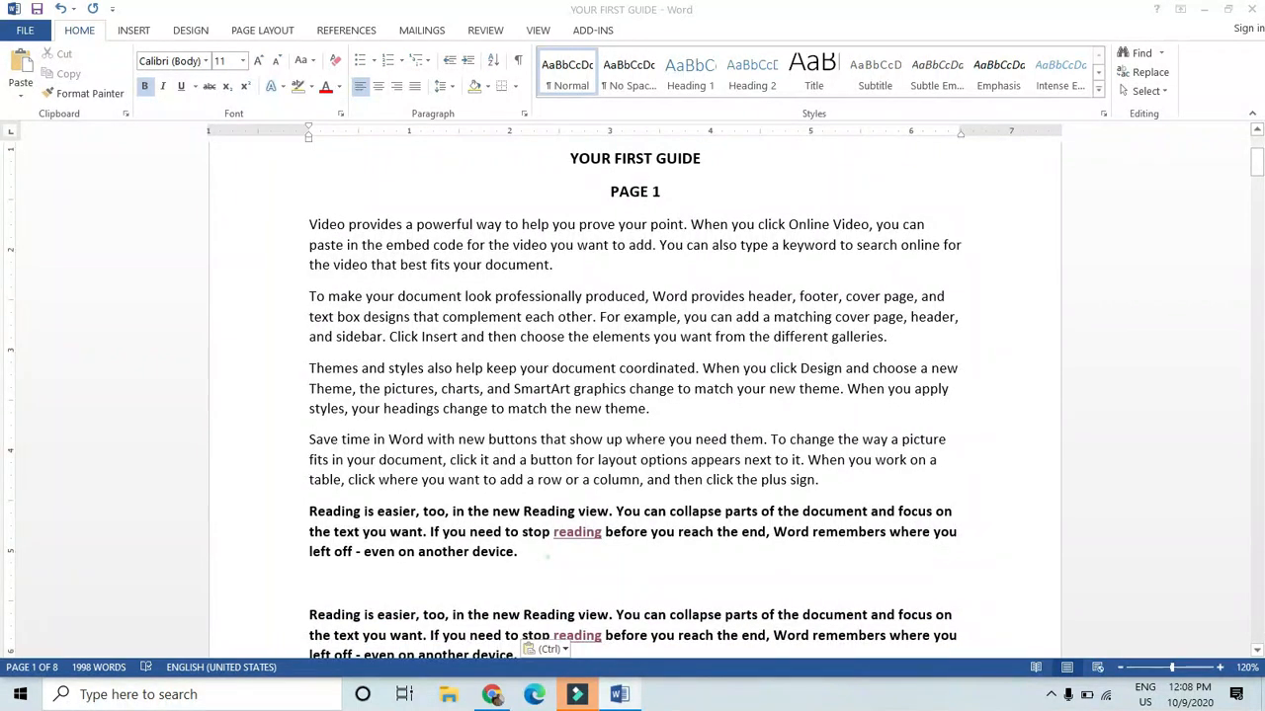
Format the first "Reading is easier, too" paragraph in the Algerian font, italic style, size 12, using the Font dialog.
left_click_drag(554, 562, 290, 513)
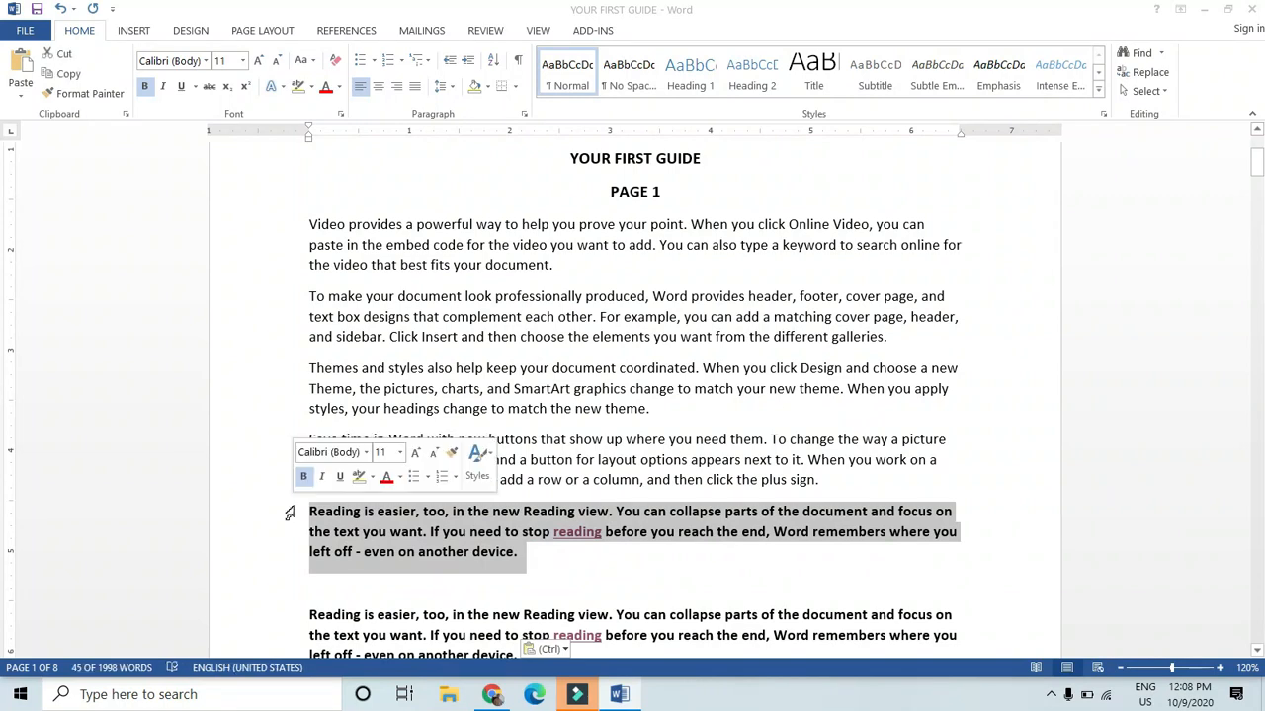
key("ctrl+d")
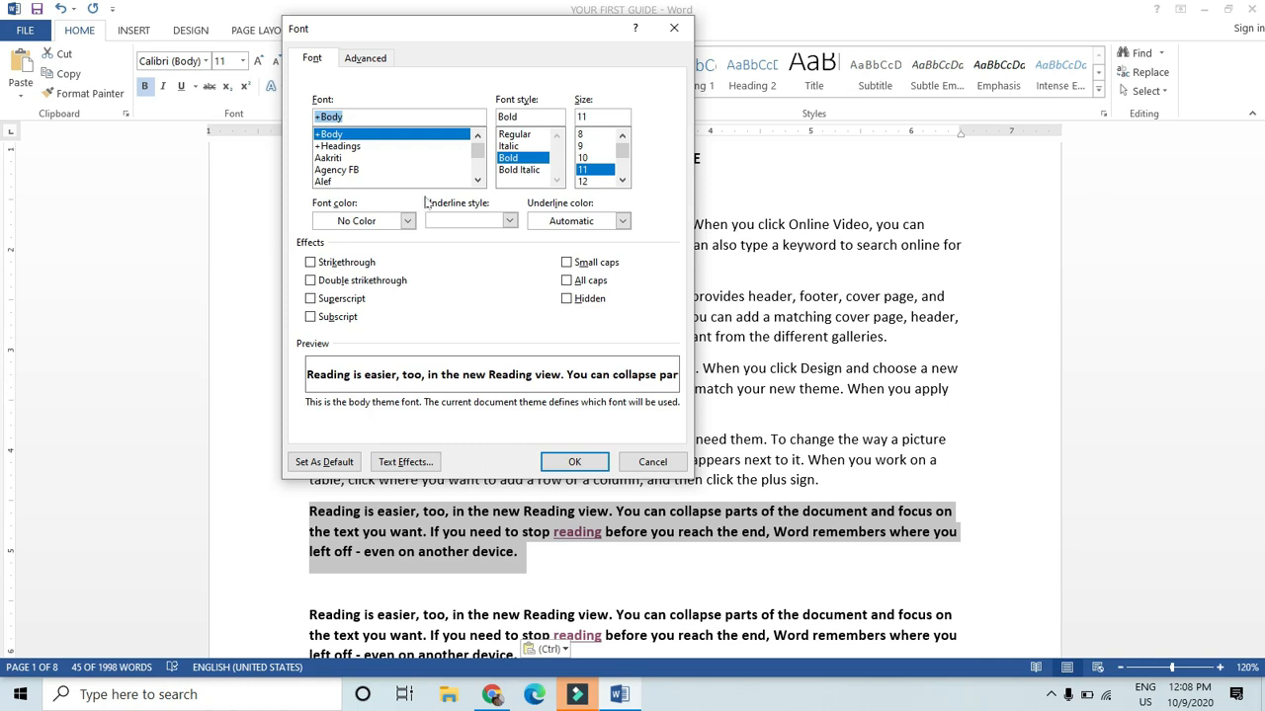
left_click(588, 181)
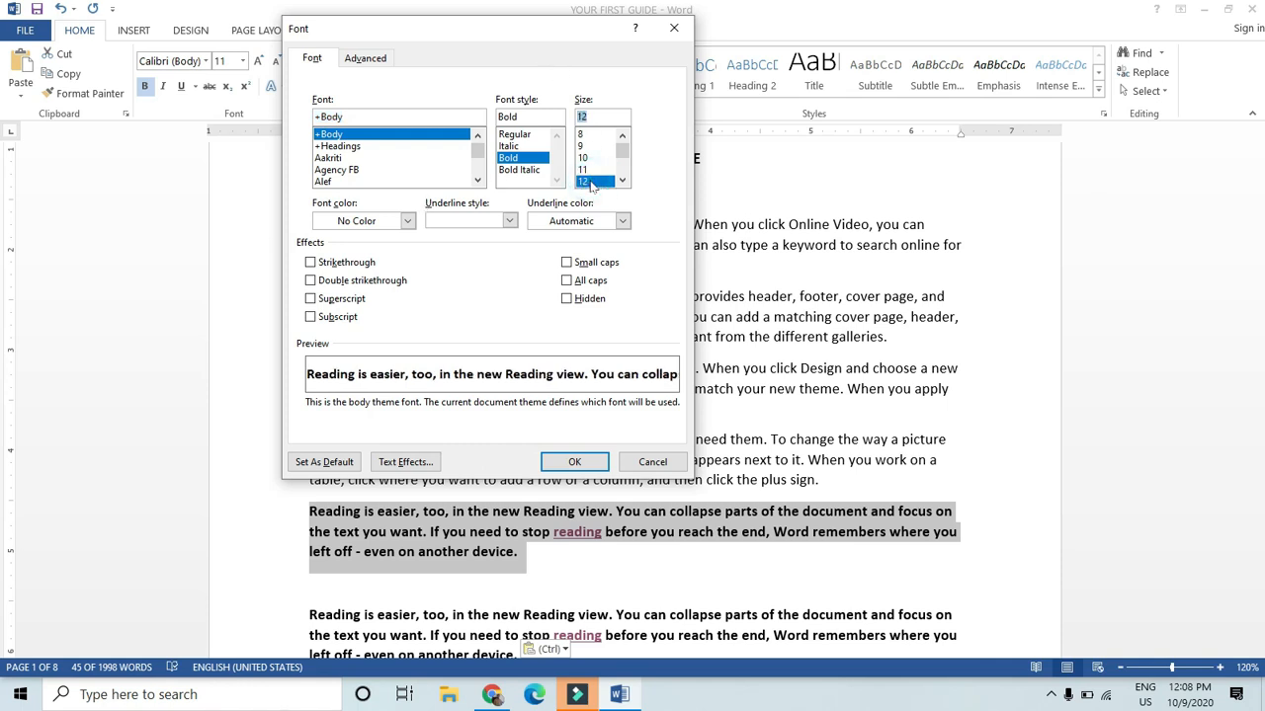
left_click(509, 146)
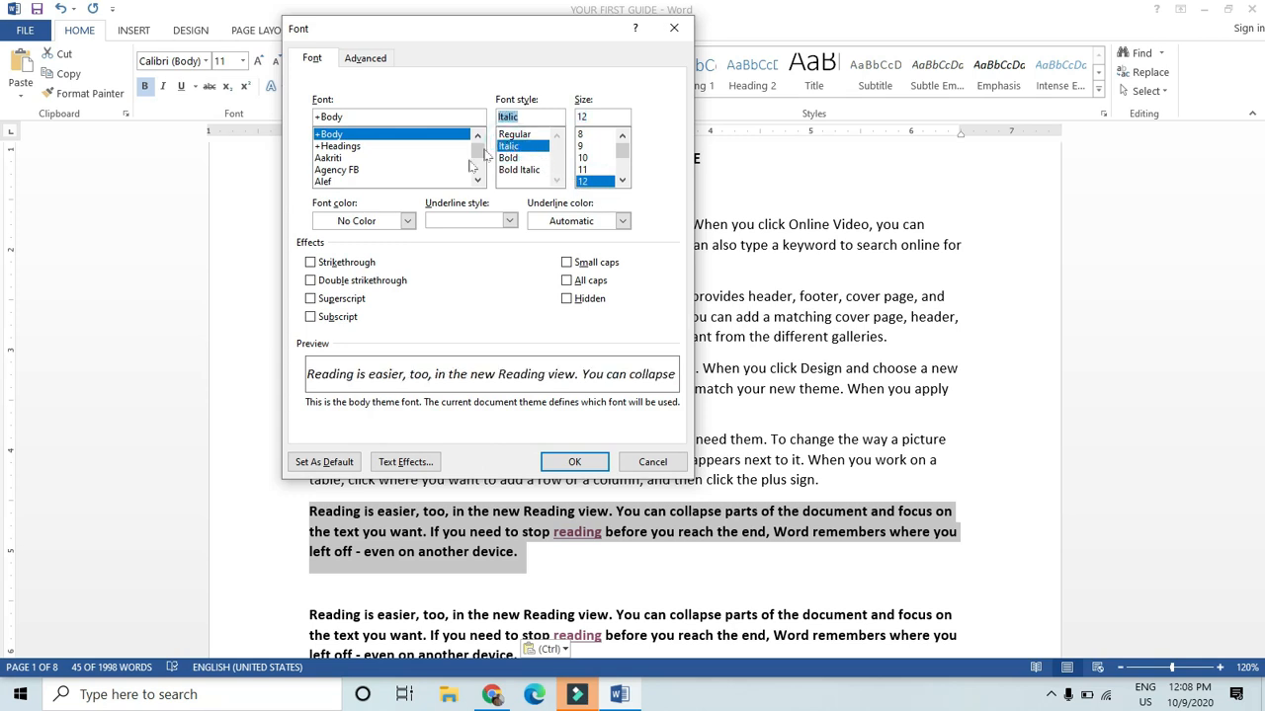
scroll(332, 161, "down", 1)
left_click(332, 158)
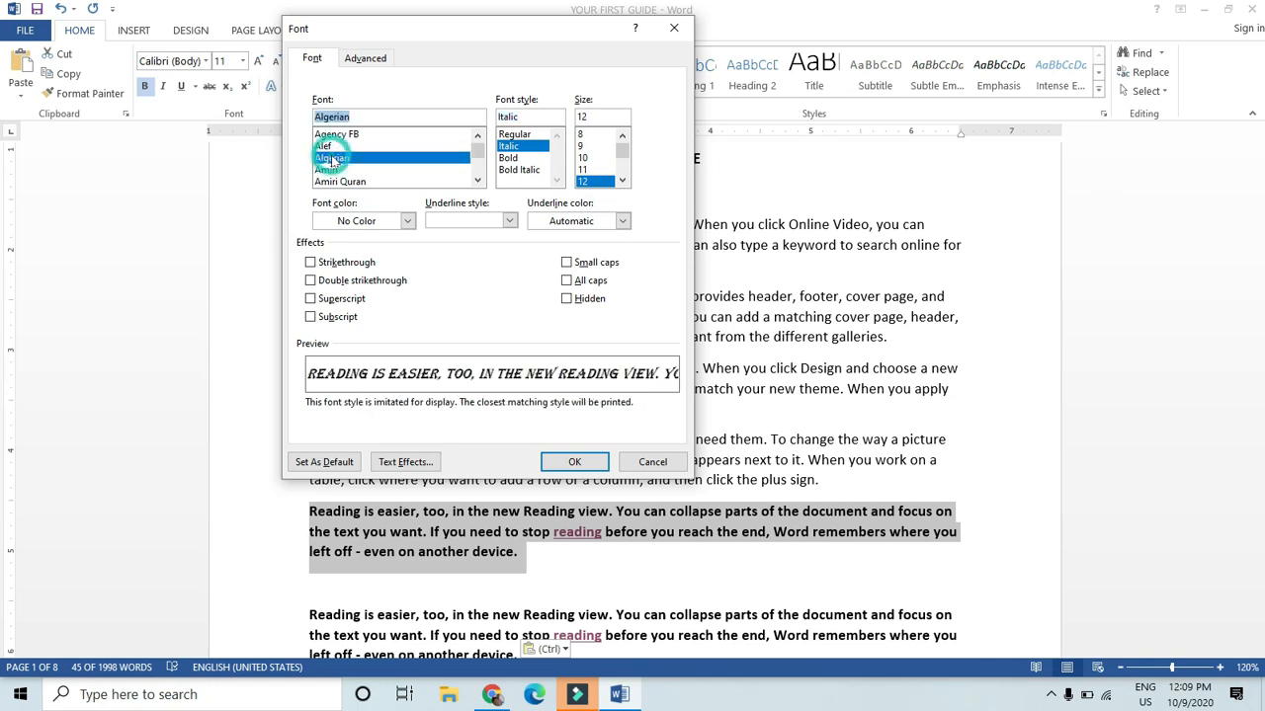
left_click(590, 456)
scroll(600, 547, "down", 3)
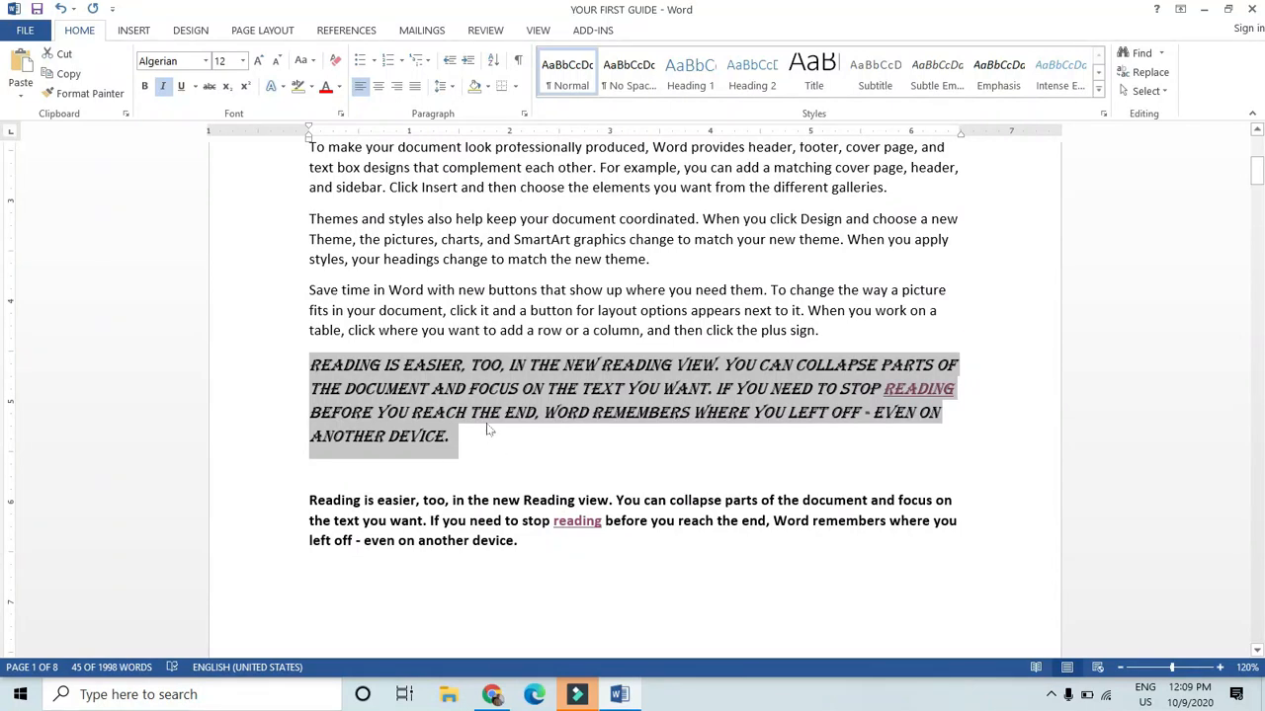
left_click(479, 391)
left_click(465, 438)
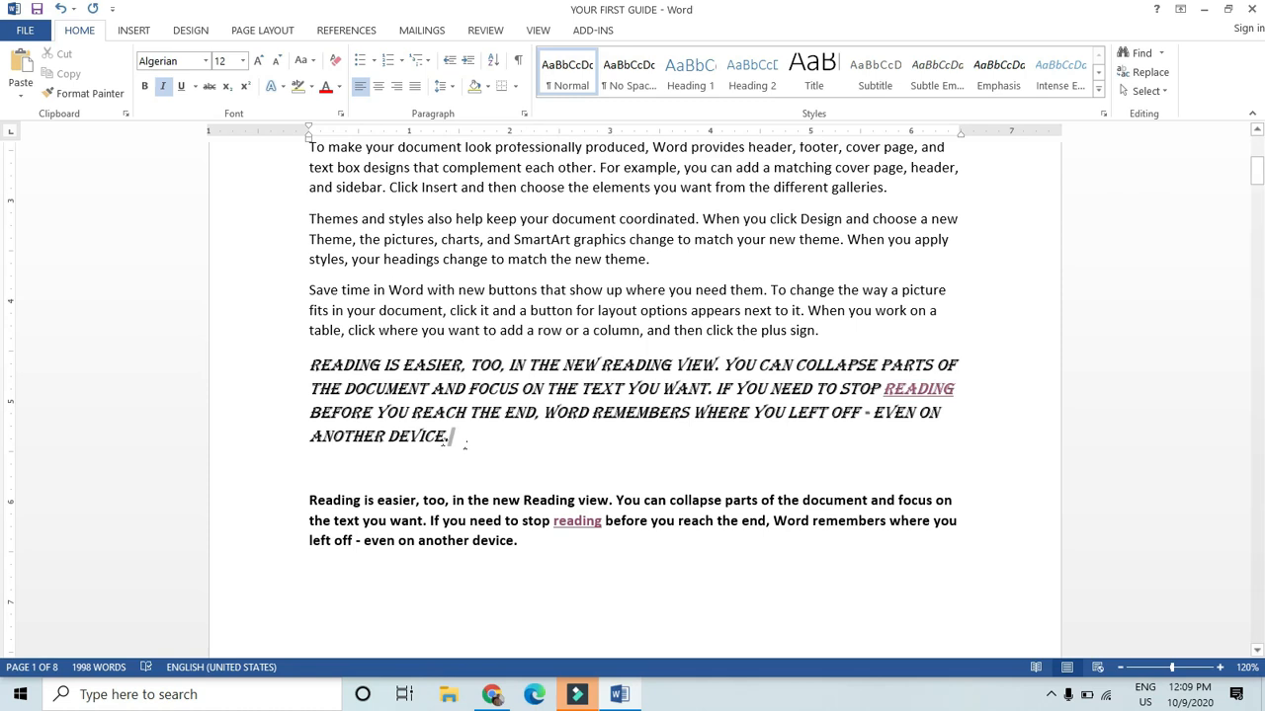
Center the five body paragraphs below the PAGE 1 heading, from "Video provides" through the Algerian paragraph.
scroll(465, 443, "up", 3)
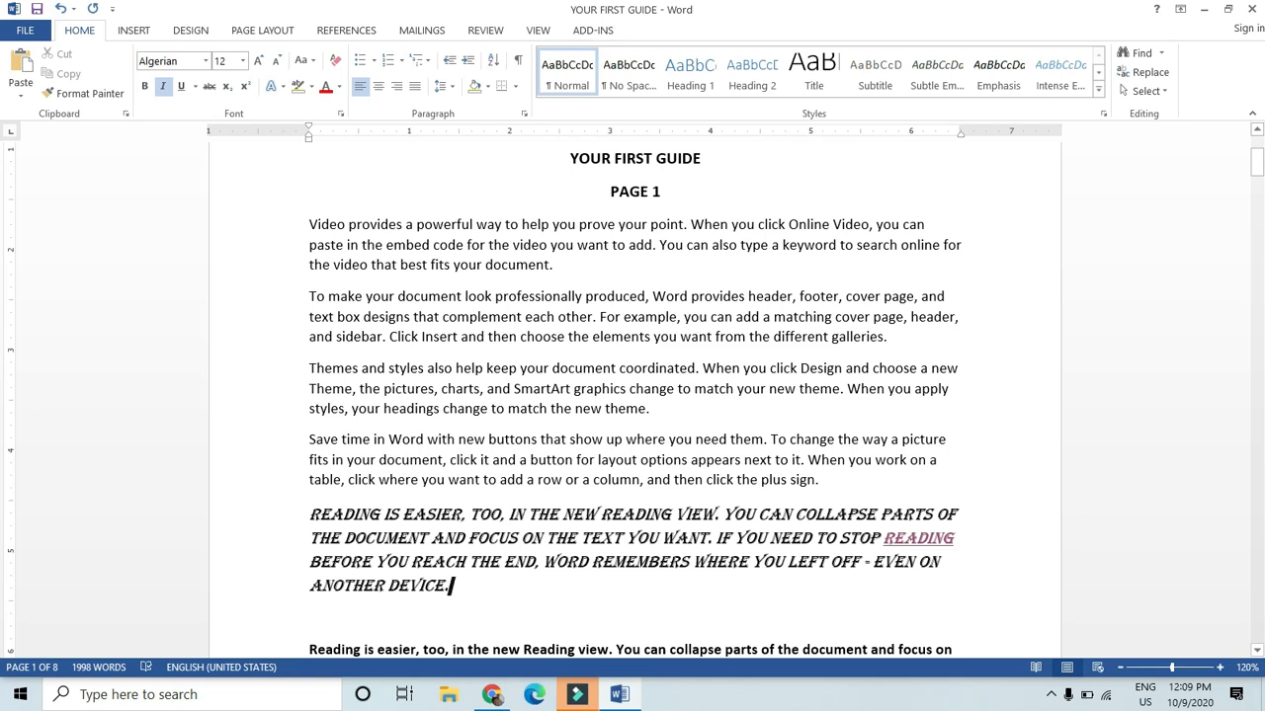
scroll(632, 395, "down", 3)
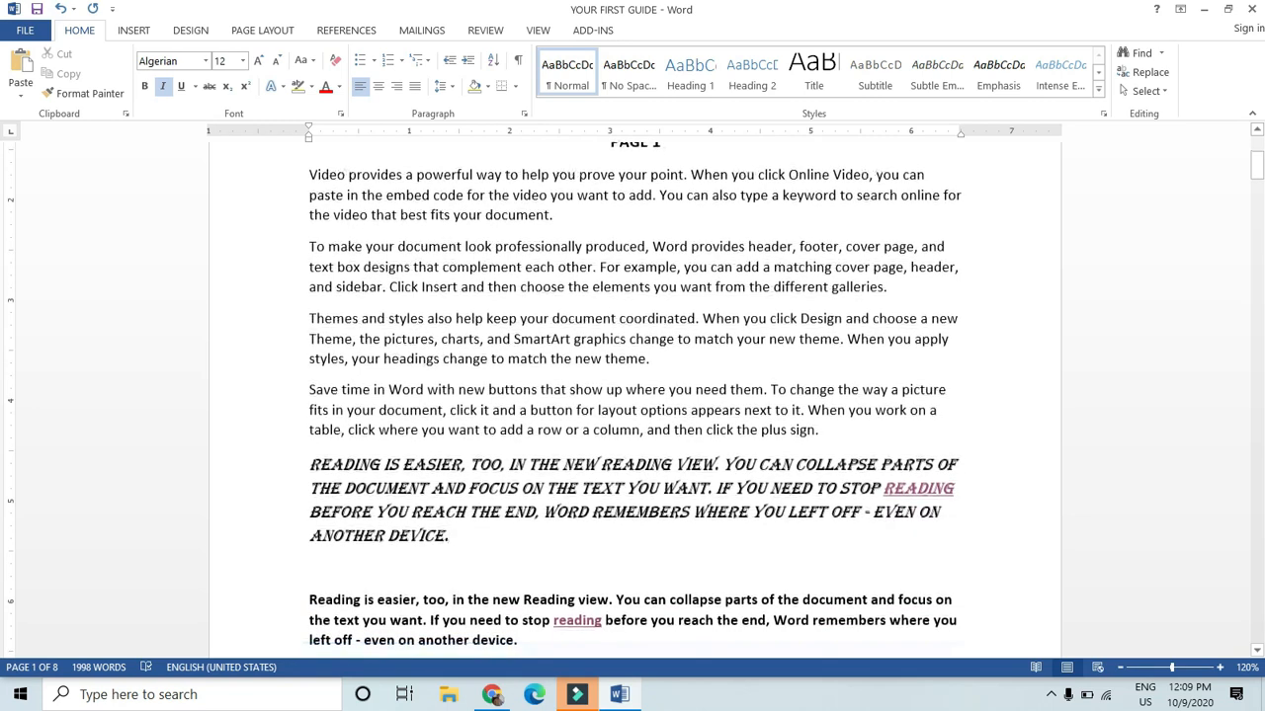
scroll(248, 248, "up", 3)
left_click_drag(282, 192, 358, 630)
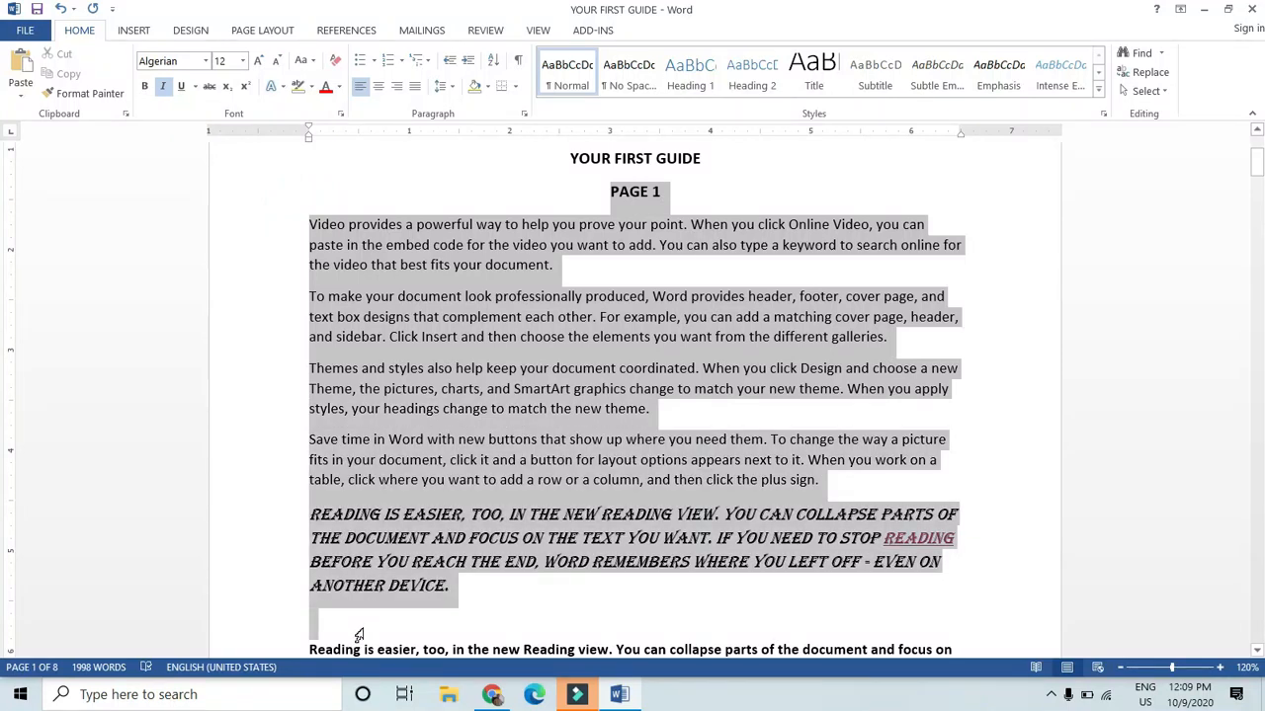
left_click_drag(358, 635, 359, 633)
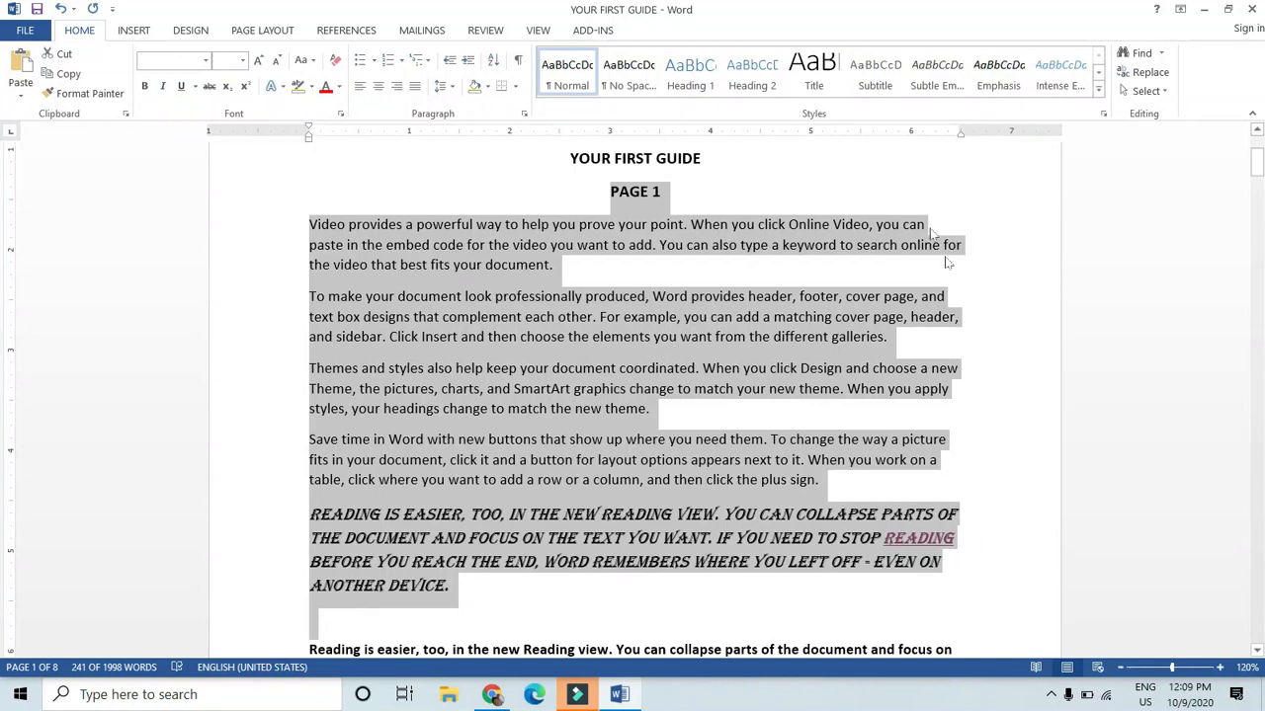
left_click_drag(946, 431, 943, 479)
left_click_drag(301, 199, 281, 227)
left_click(511, 607)
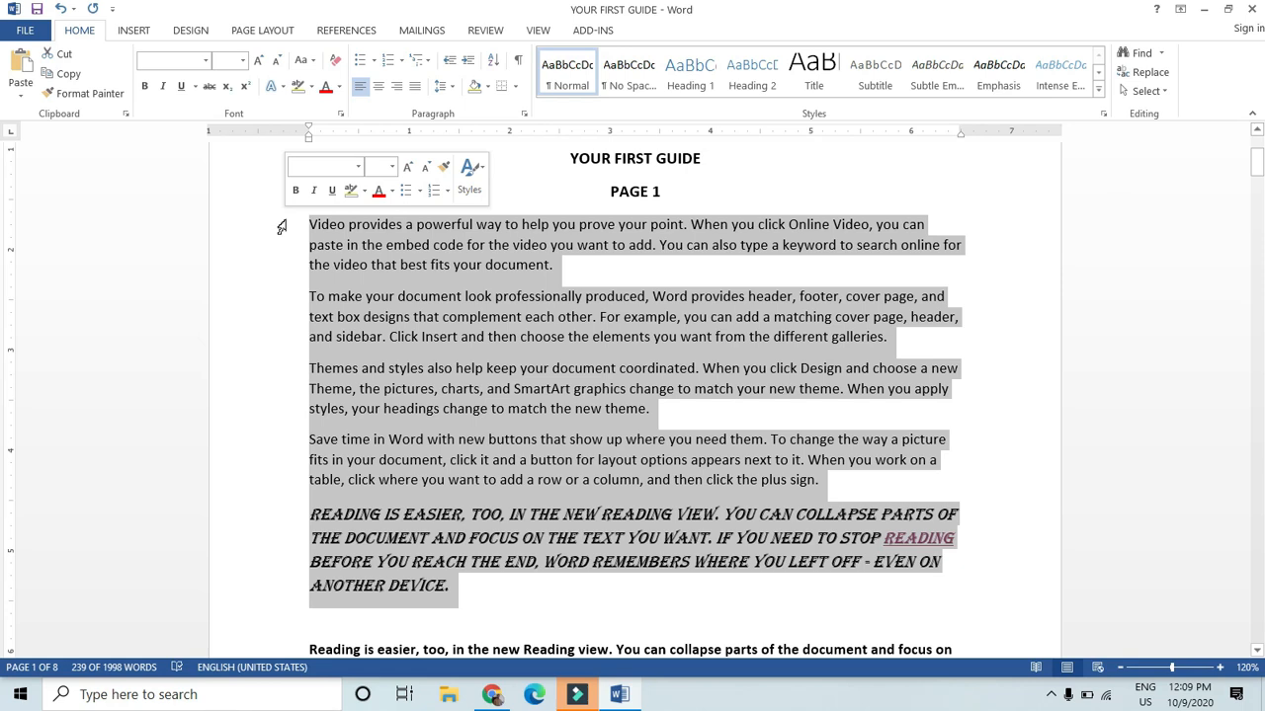
key("ctrl+e")
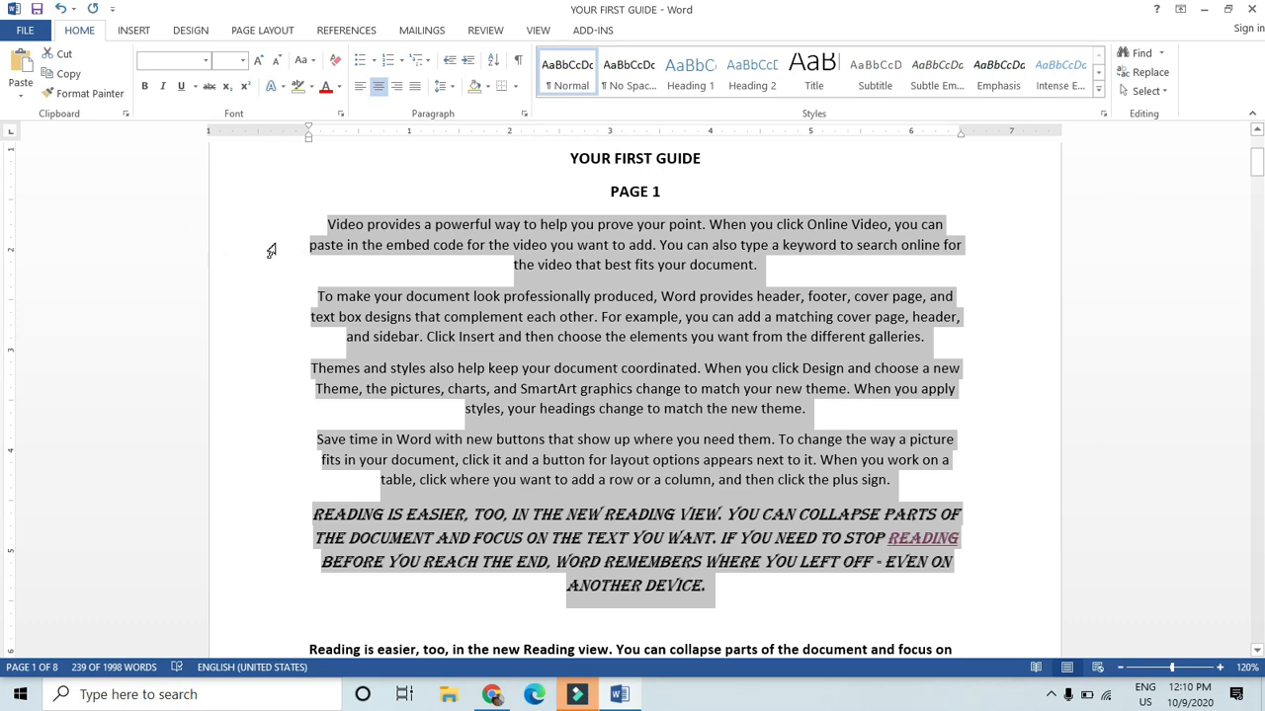
left_click(378, 600)
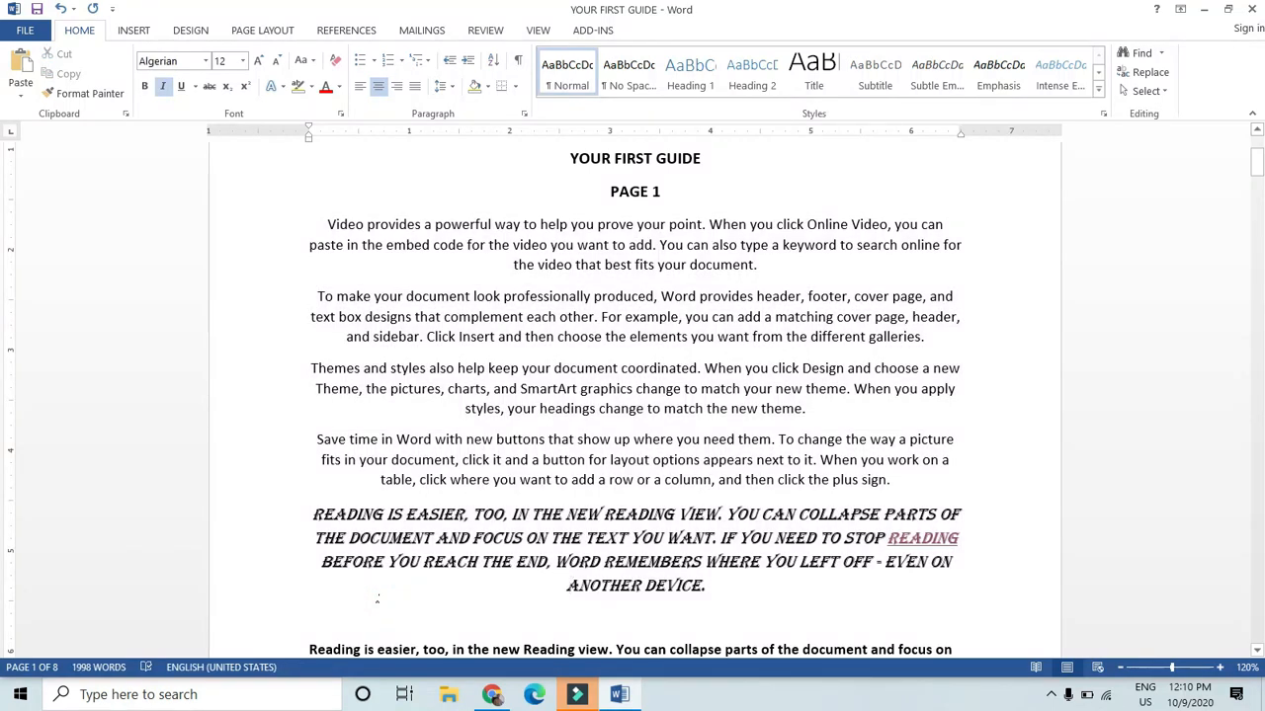
Left-align the five body paragraphs from "Video provides" through the Algerian paragraph.
key("ctrl+a")
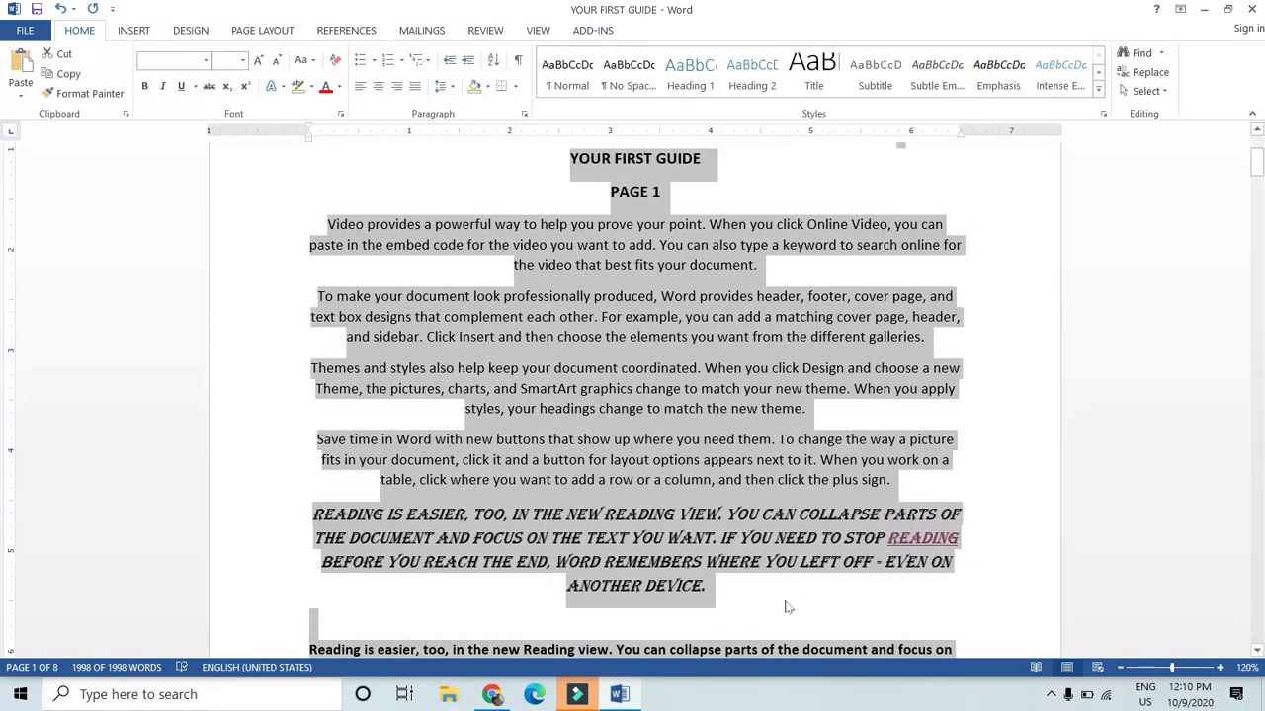
left_click(746, 604)
left_click_drag(746, 605, 328, 226)
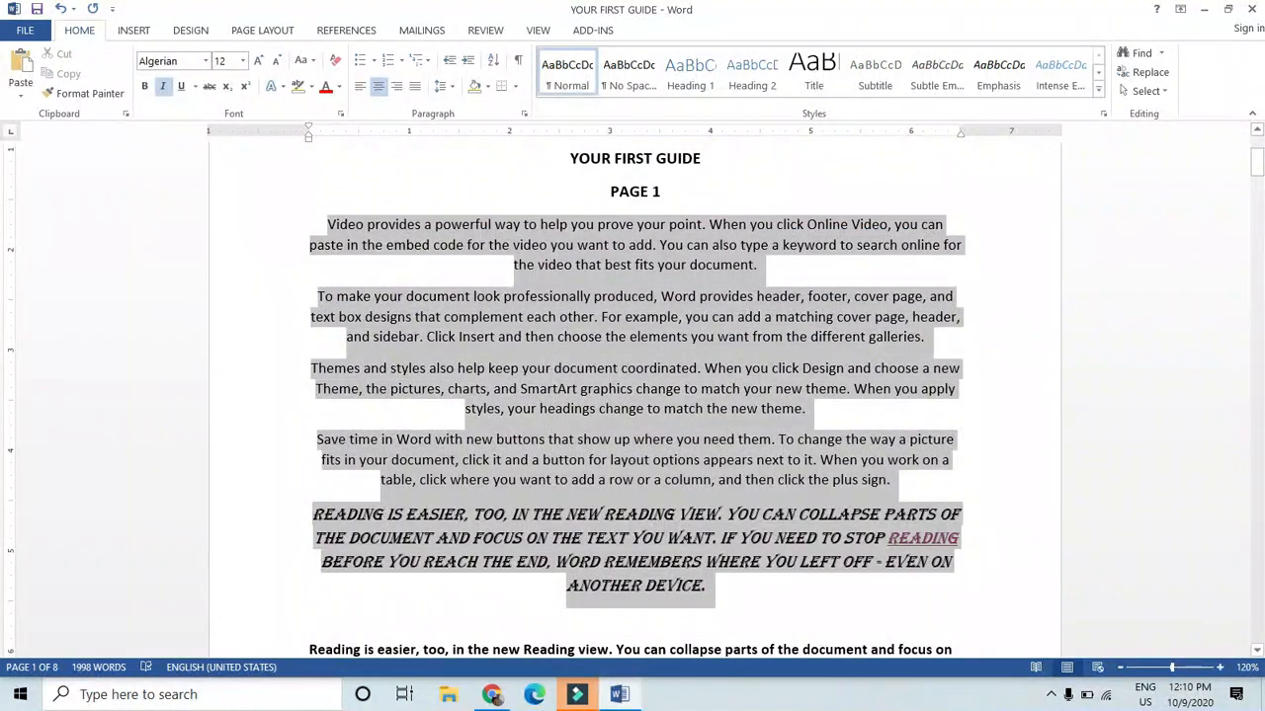
key("ctrl+l")
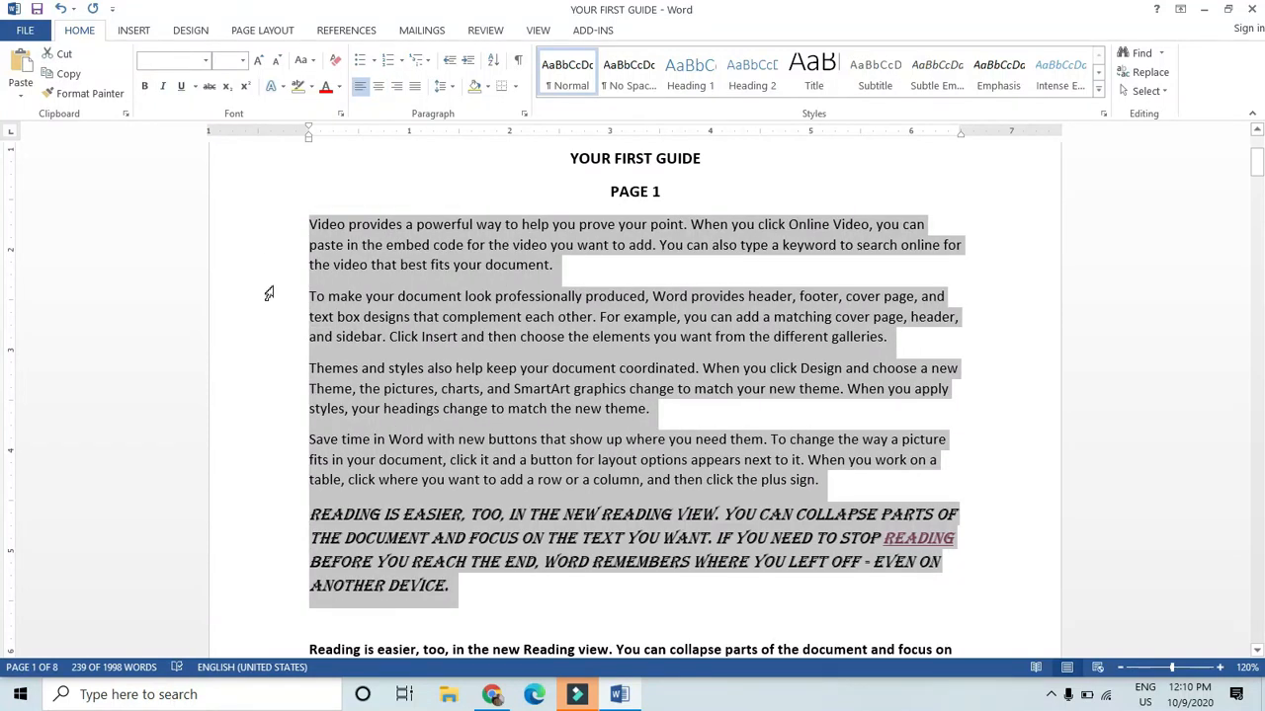
left_click(506, 589)
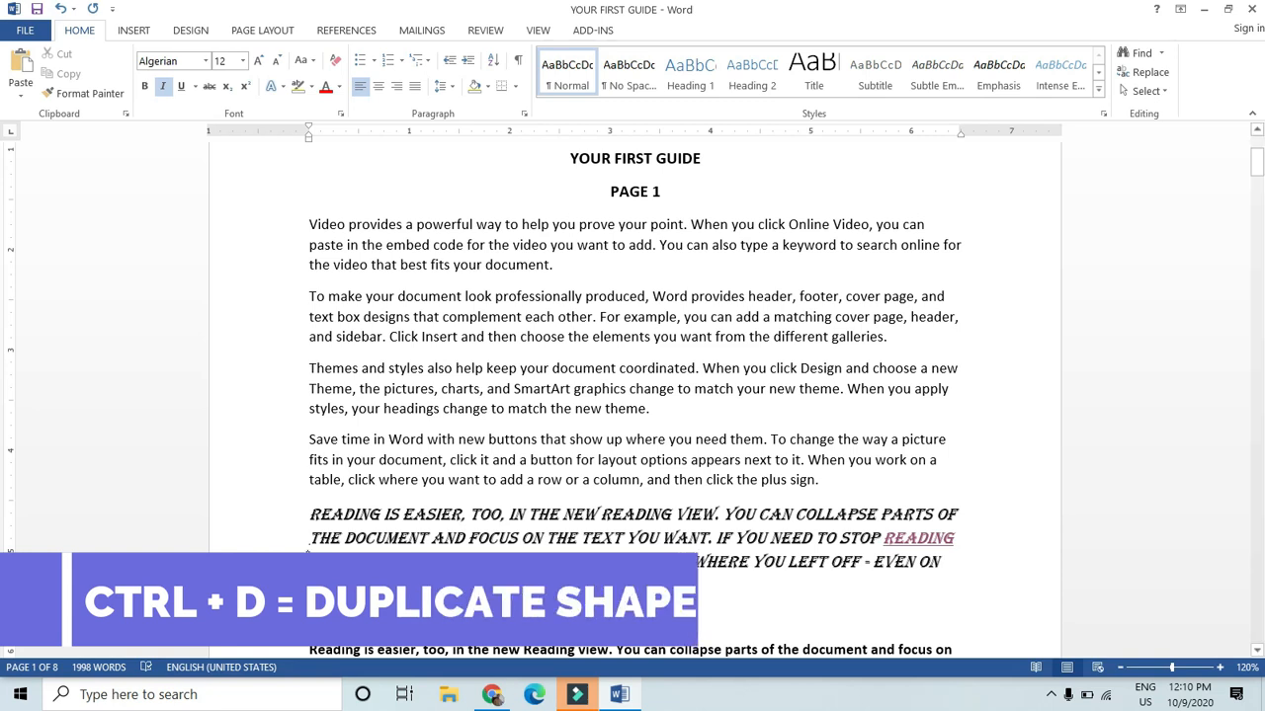
Draw an oval about 1.86" wide and 1.24" high over the first two body paragraphs of page 1.
left_click(132, 31)
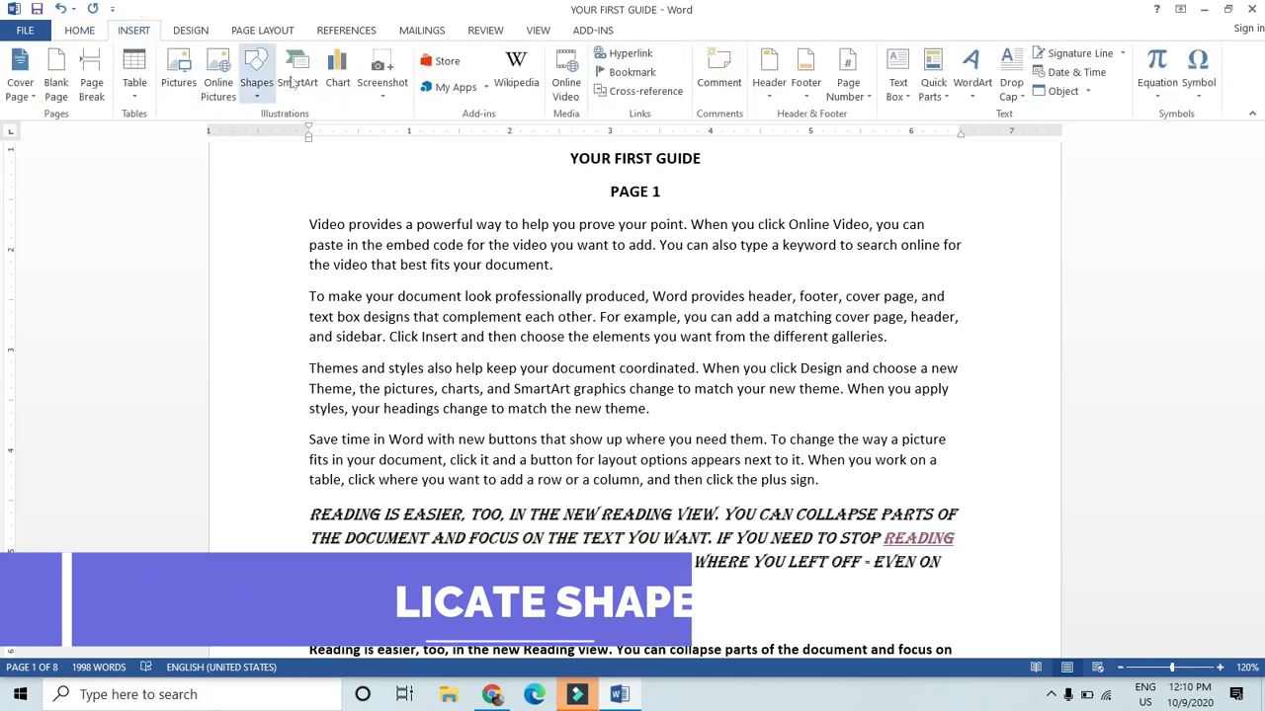
left_click(261, 89)
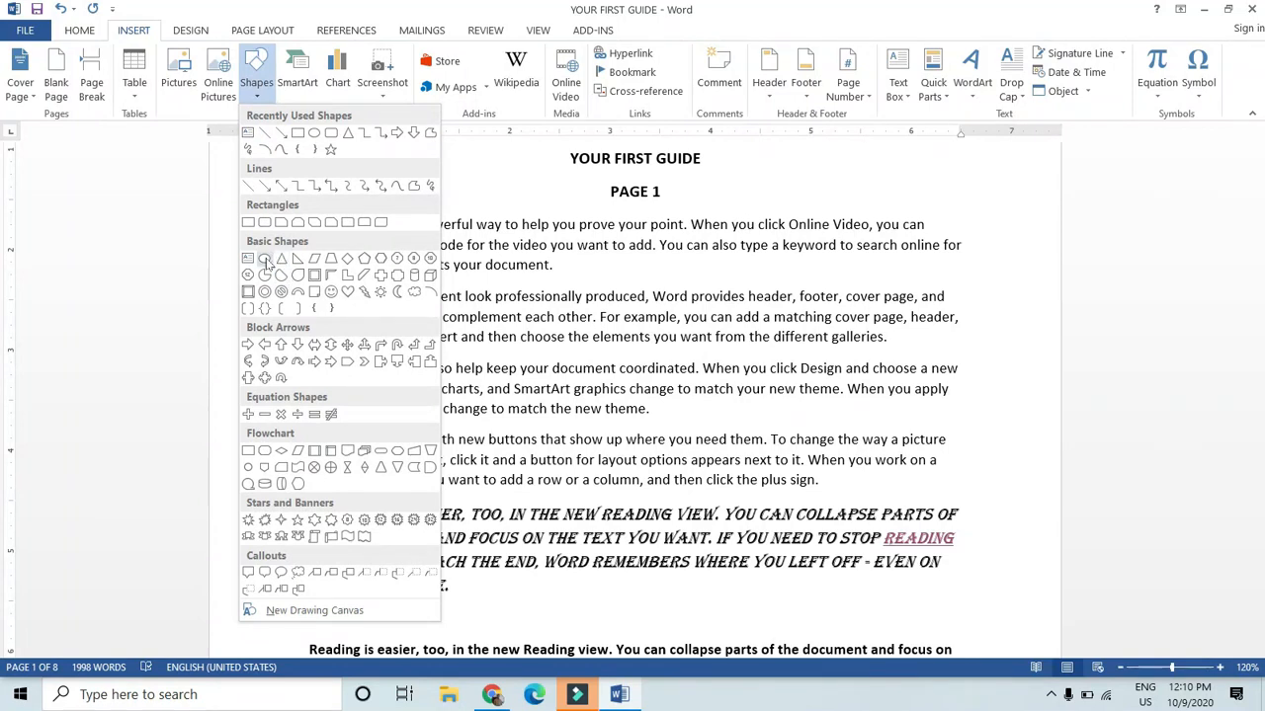
left_click(265, 259)
mouse_move(390, 195)
left_mouse_down()
mouse_move(556, 321)
mouse_move(573, 319)
left_mouse_up()
left_click(605, 372)
left_click(535, 287)
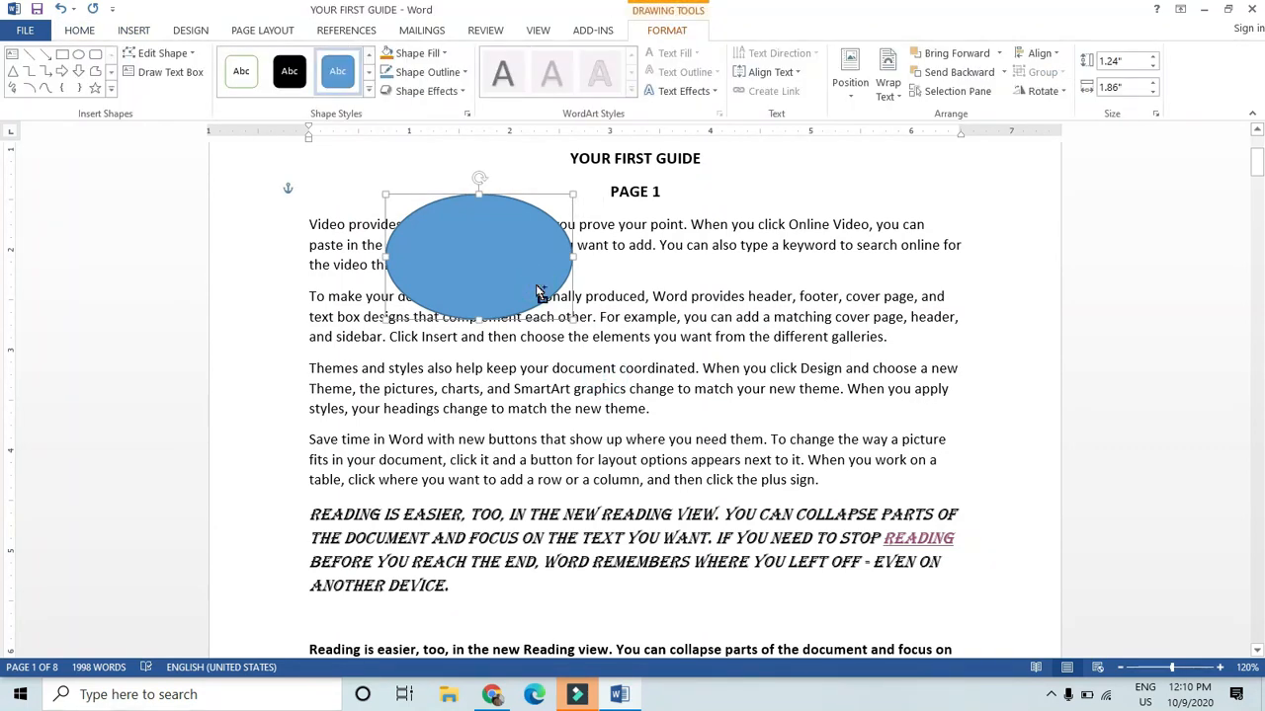
left_click_drag(540, 291, 542, 294)
Duplicate the oval twelve times to form a diagonal stack of copies.
key("ctrl+d")
key("ctrl+d")
key("ctrl+d")
key("ctrl+d")
key("ctrl+d")
key("ctrl+d")
key("ctrl+d")
key("ctrl+d")
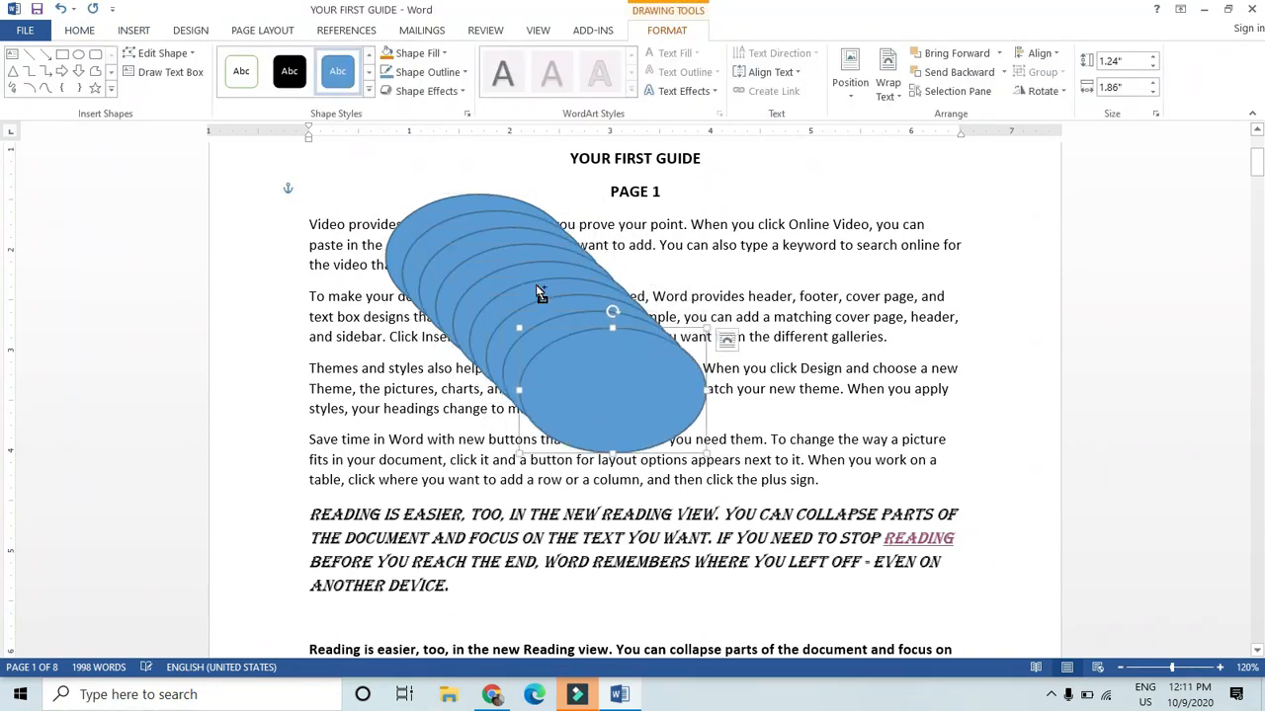
key("ctrl+d")
key("ctrl+d")
key("ctrl+d")
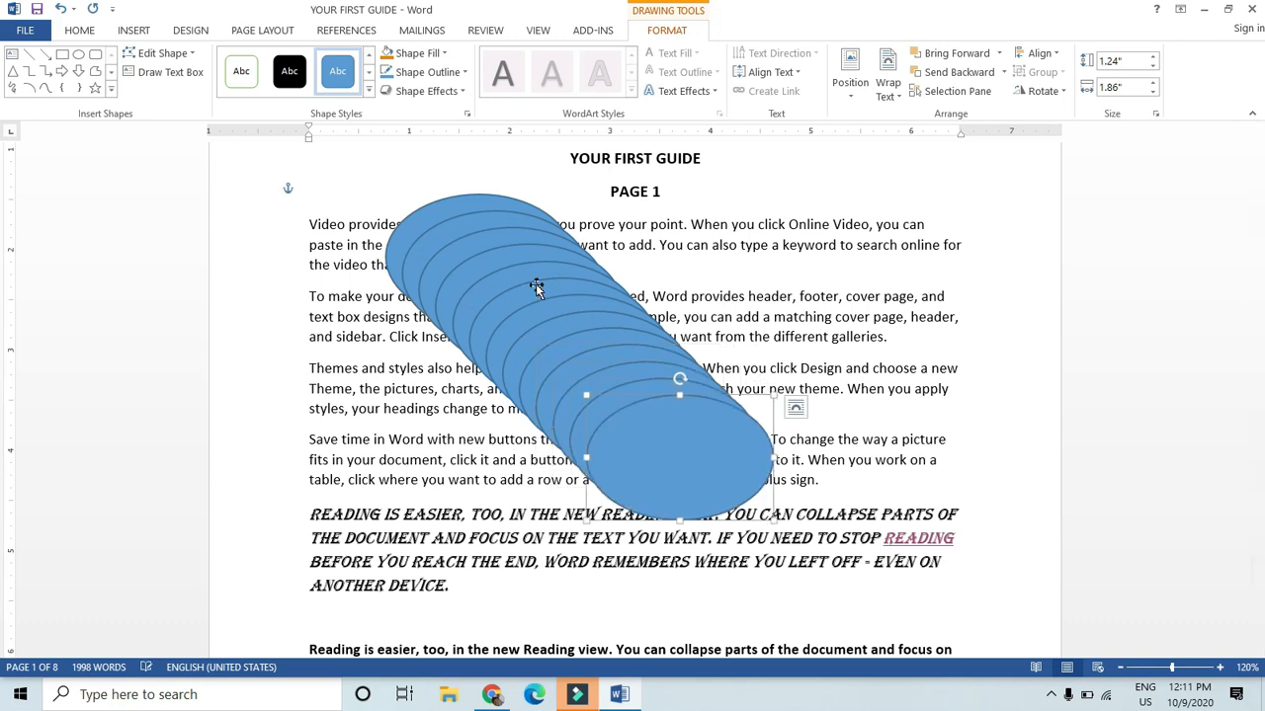
Move five of the duplicated ovals out of the stack and spread them around the page.
left_click_drag(678, 438, 885, 262)
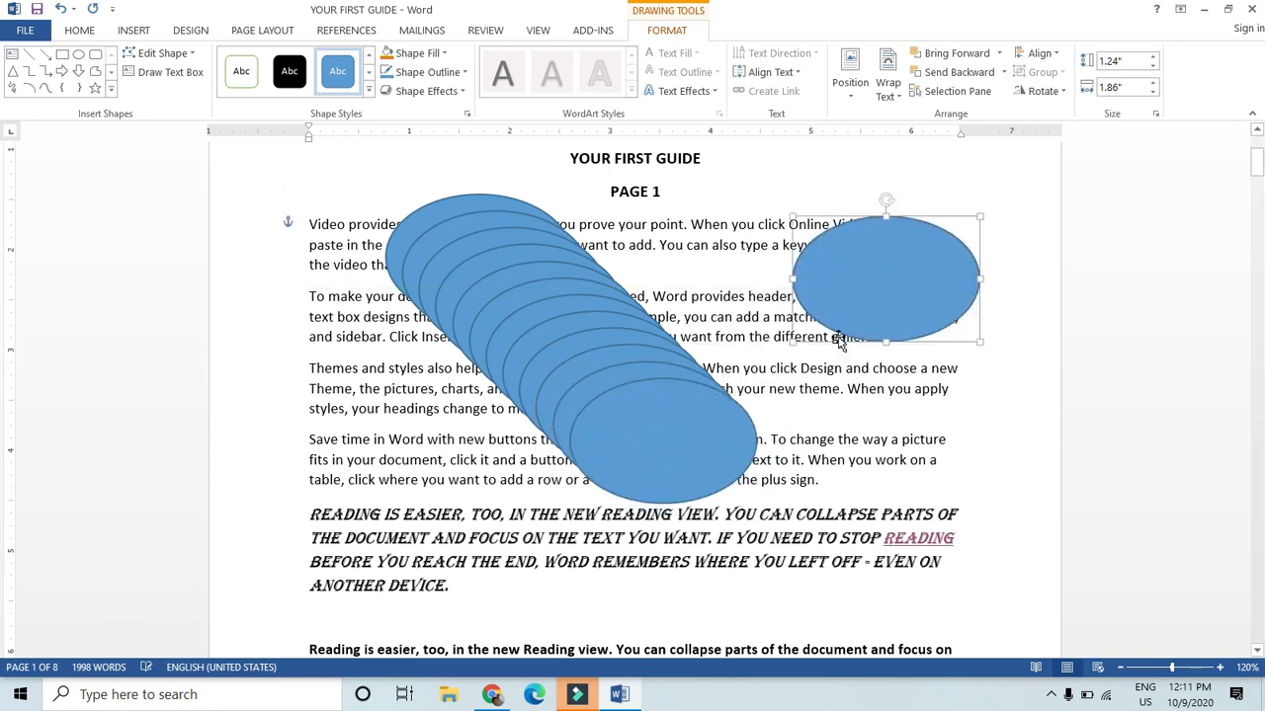
left_click_drag(711, 241, 720, 201)
left_click_drag(643, 461, 335, 243)
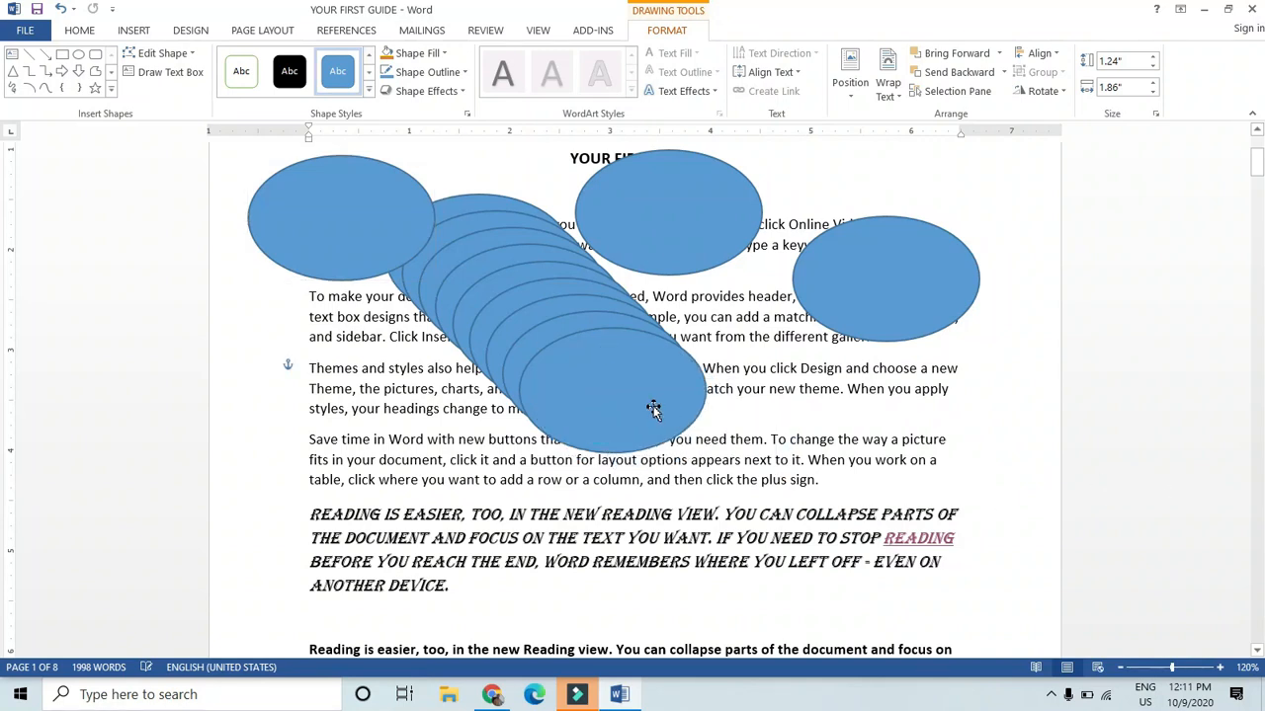
left_click_drag(655, 409, 869, 441)
left_click_drag(598, 366, 379, 444)
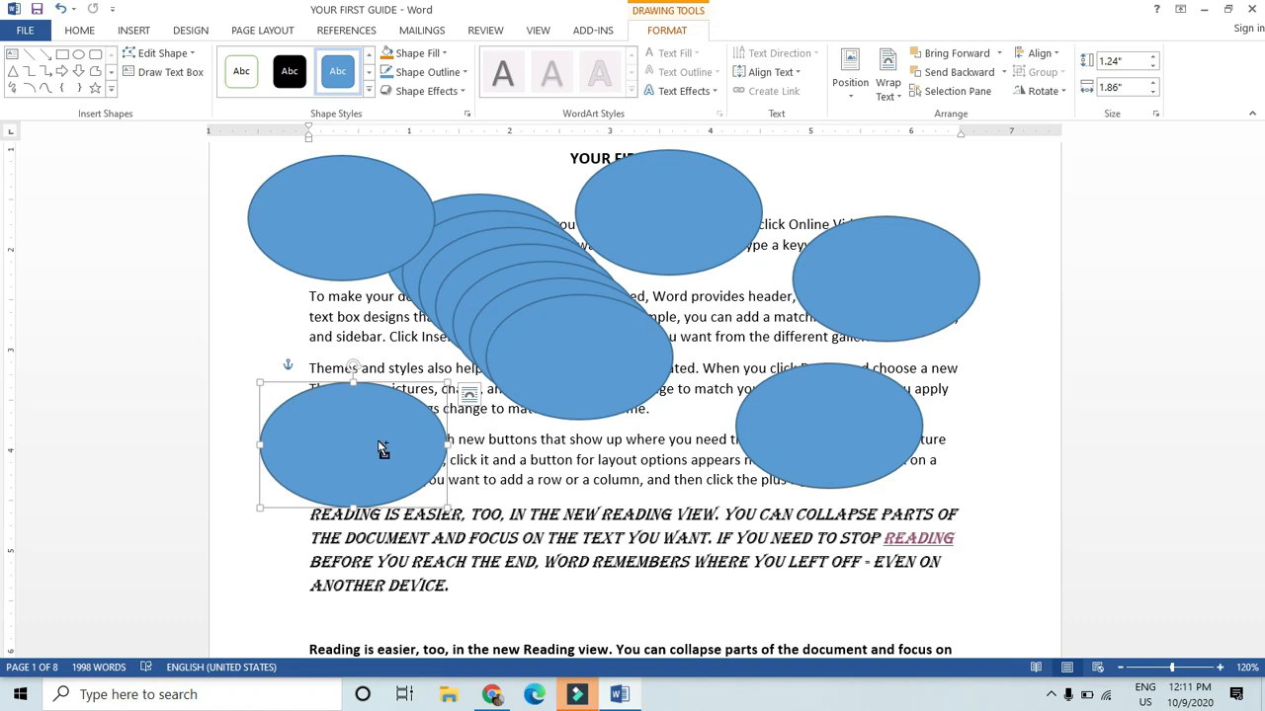
Undo the oval moves, the duplications and the original oval so that only the text remains on the page.
key("ctrl+z")
key("ctrl+z")
key("ctrl+z")
key("ctrl+z")
key("ctrl+z")
key("ctrl+z")
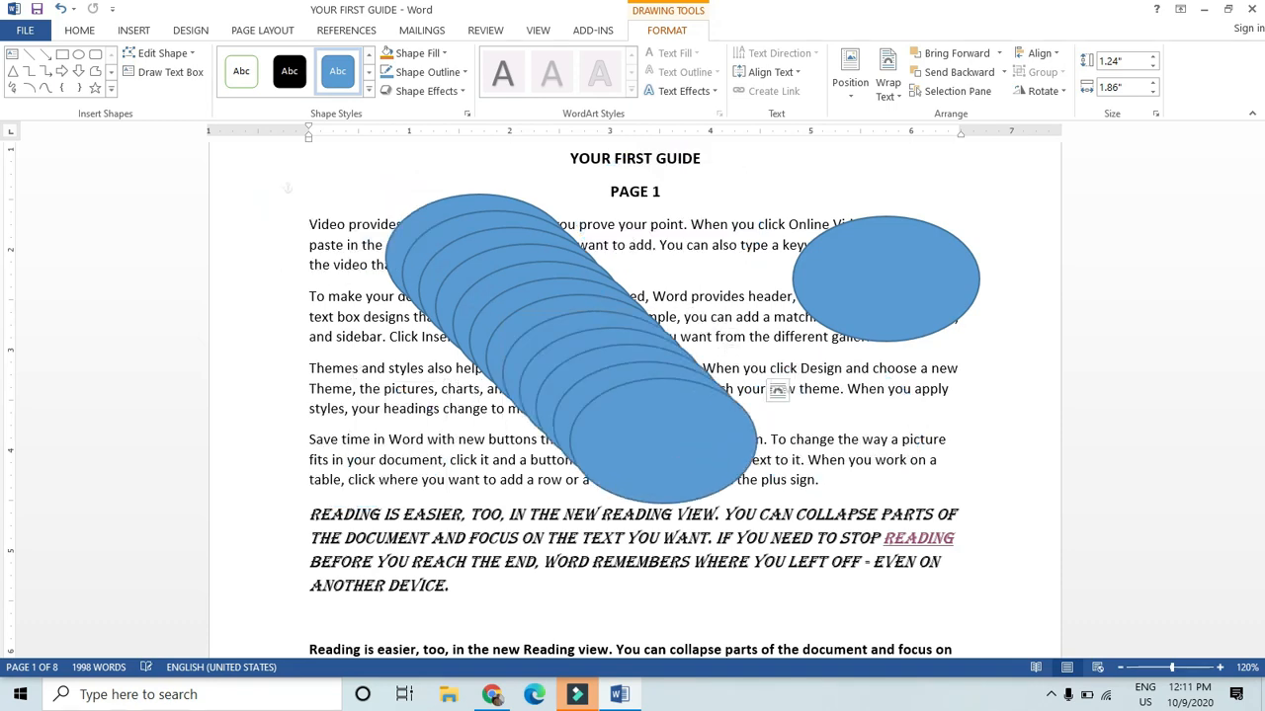
key("ctrl+z")
key("ctrl+z")
key("ctrl+z")
key("ctrl+z")
key("ctrl+z")
key("ctrl+z")
key("ctrl+z")
key("ctrl+z")
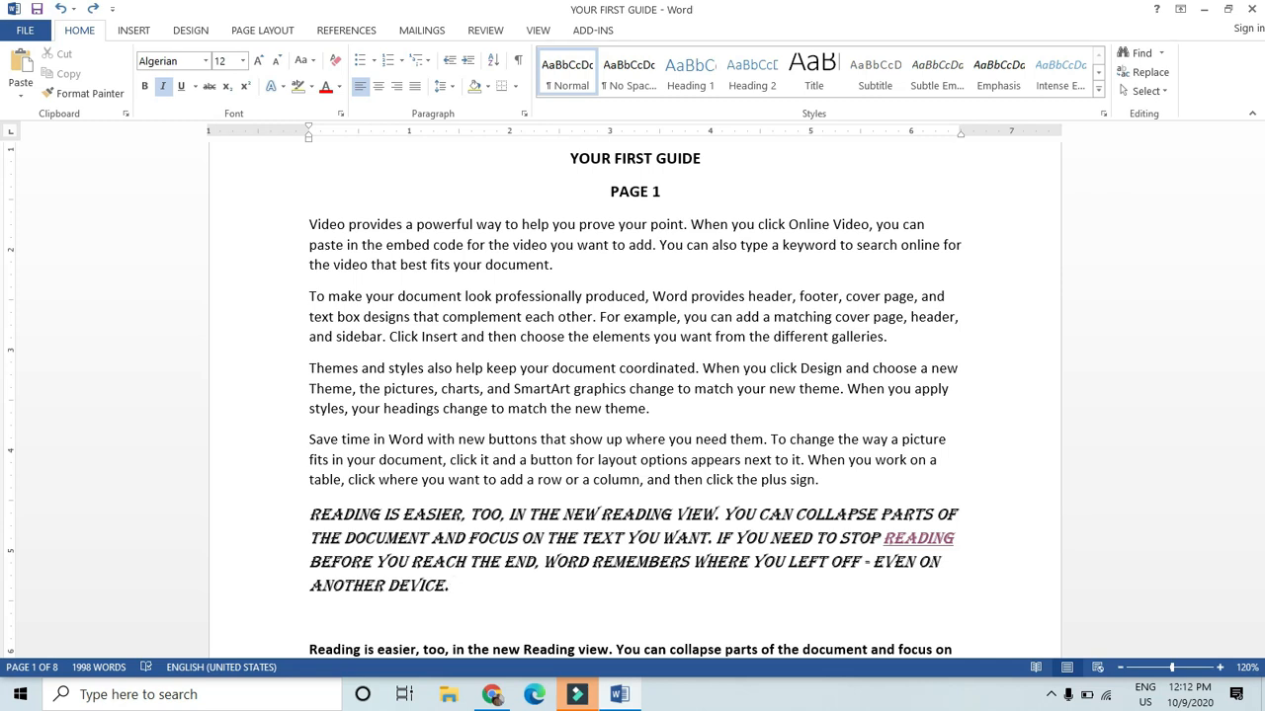
Search the document for "click", close the search, and clear any text selection.
key("ctrl+a")
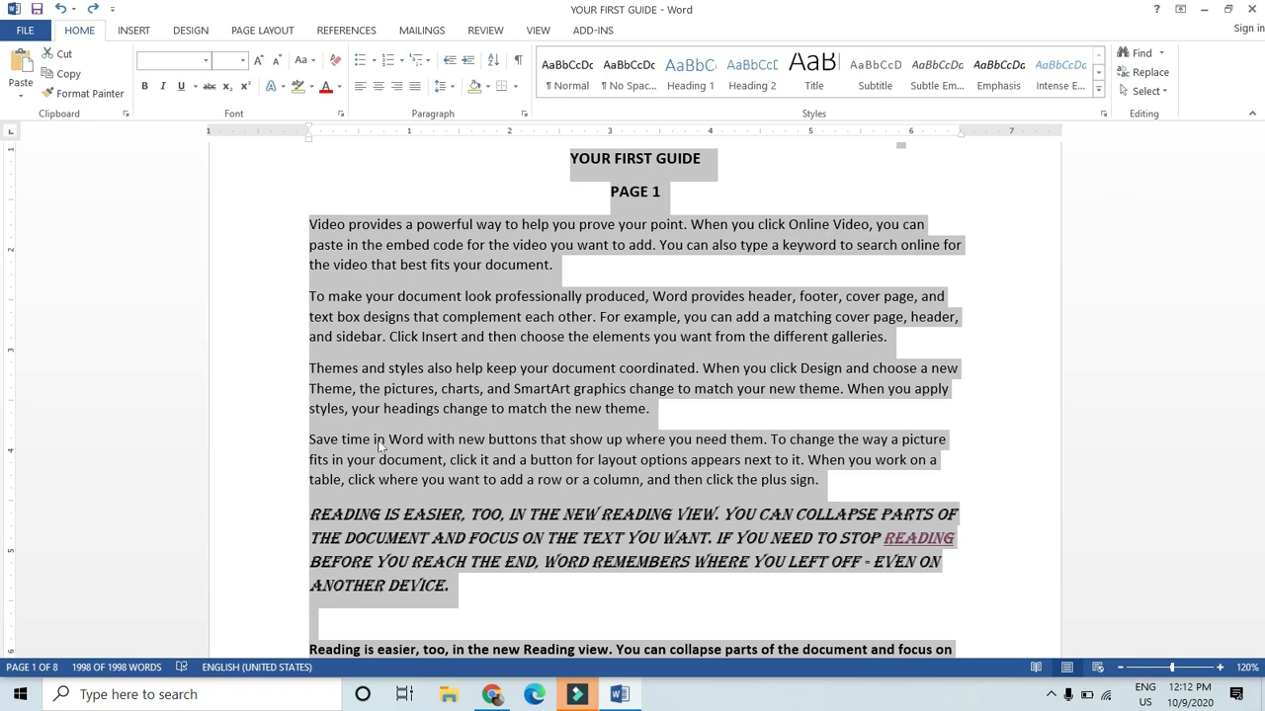
key("ctrl+f")
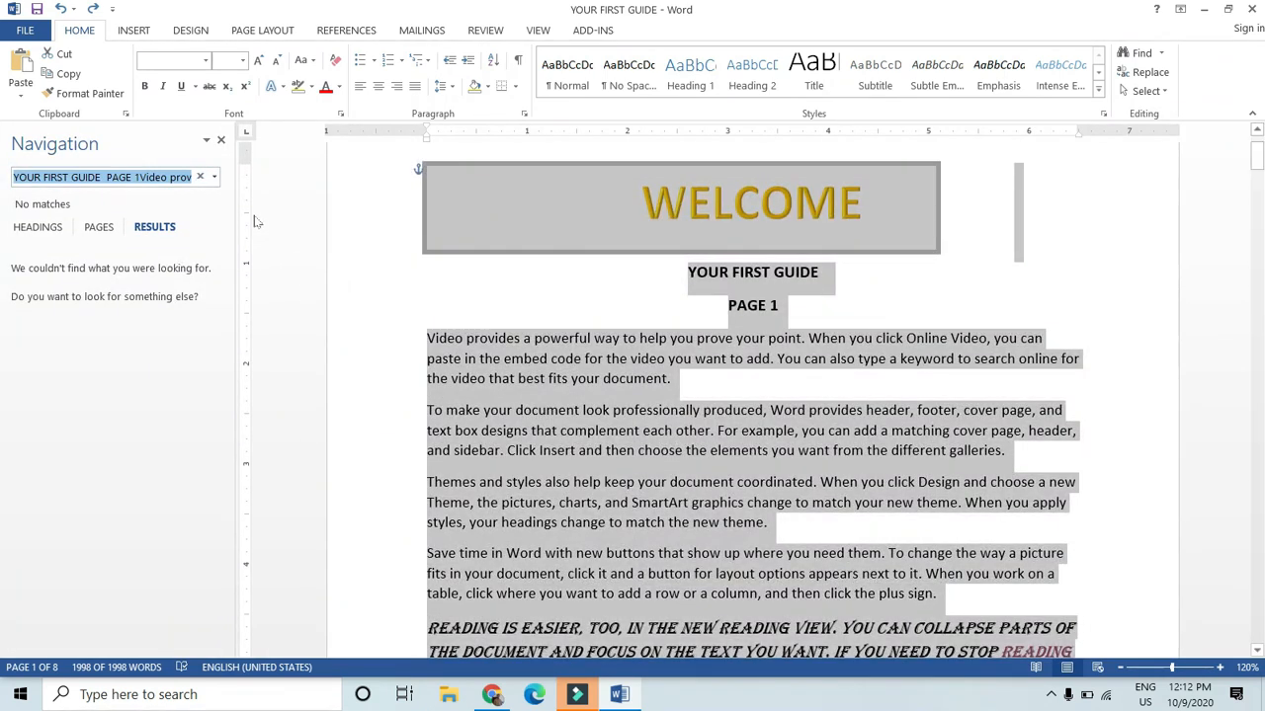
left_click(201, 176)
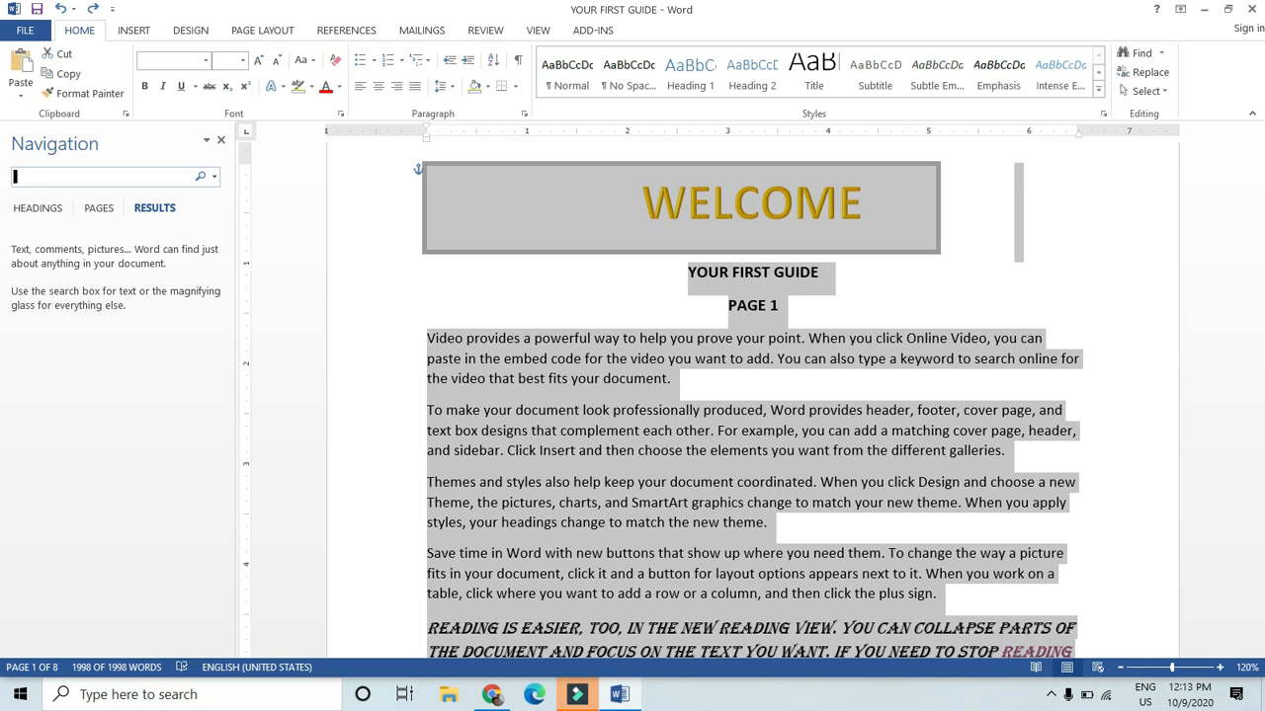
type("c")
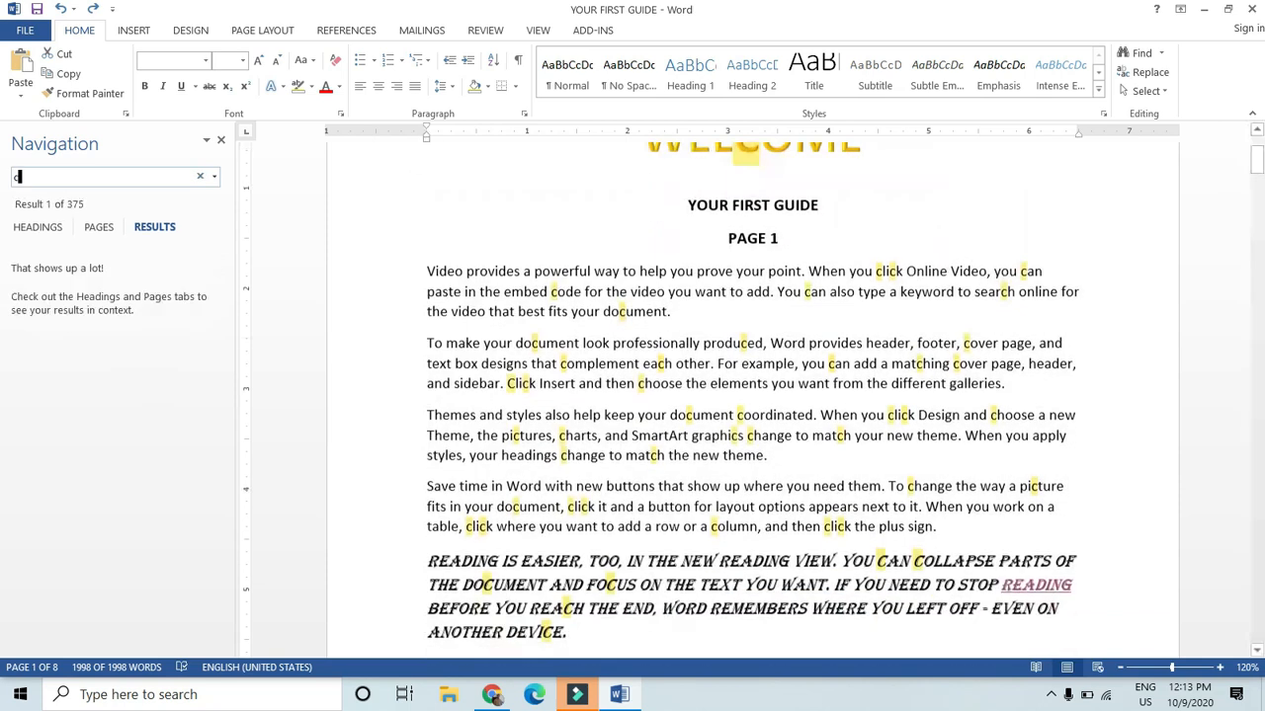
type("lick")
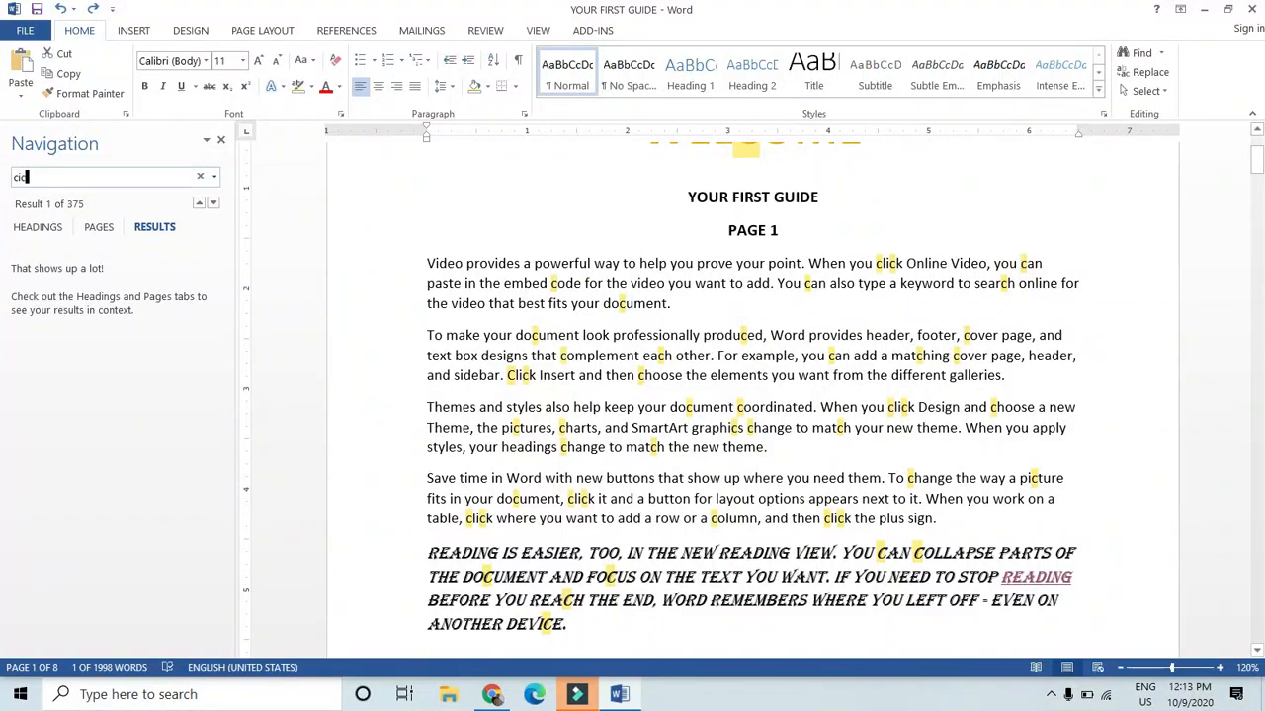
key("BackSpace")
key("BackSpace")
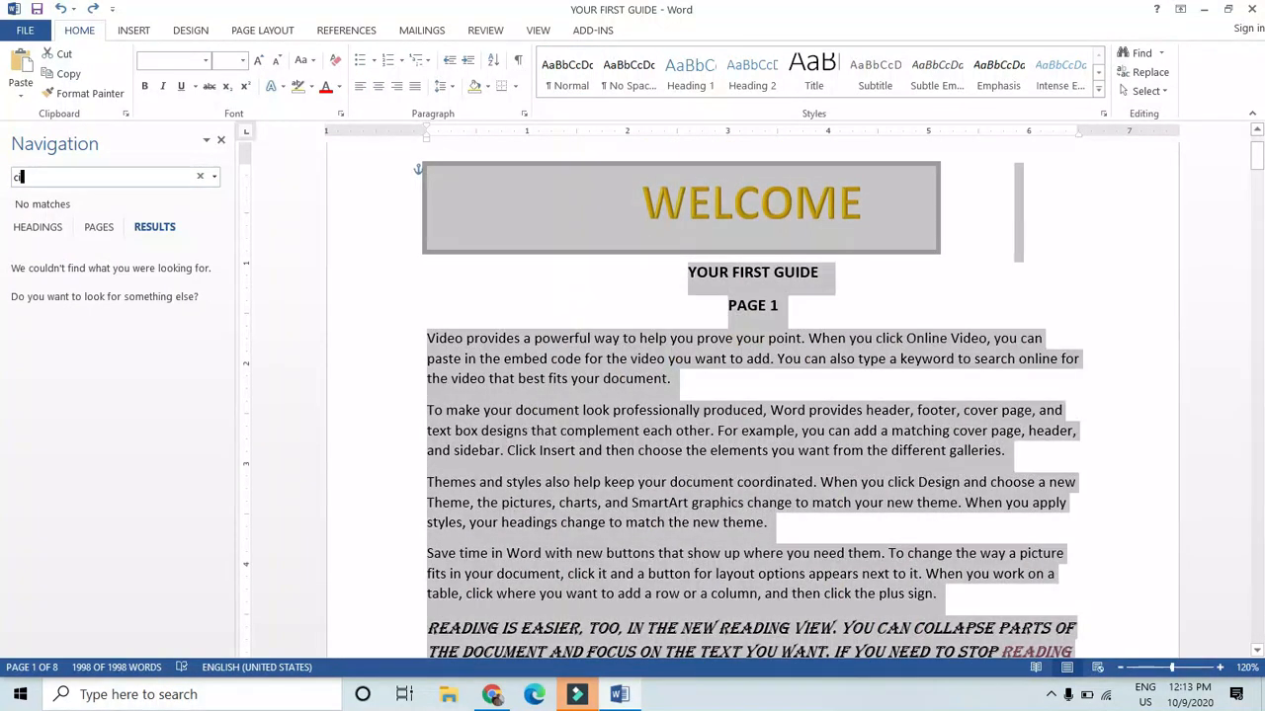
key("BackSpace")
type("lic")
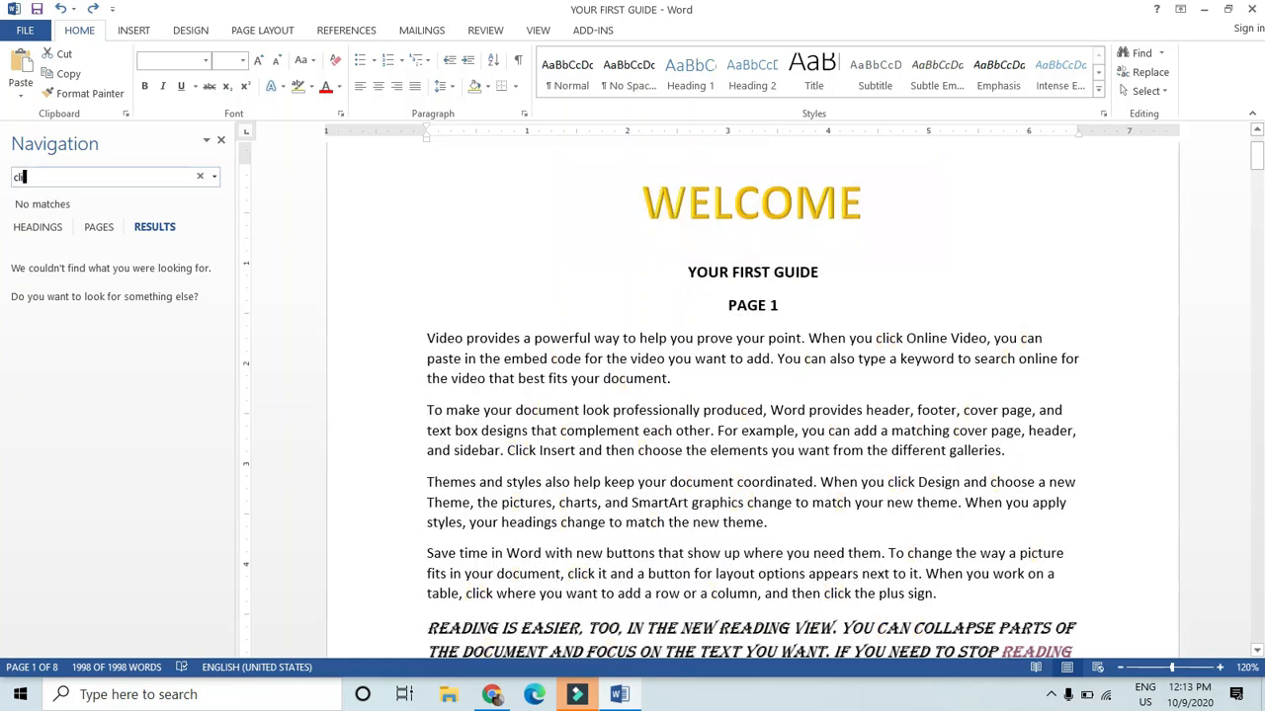
type("k")
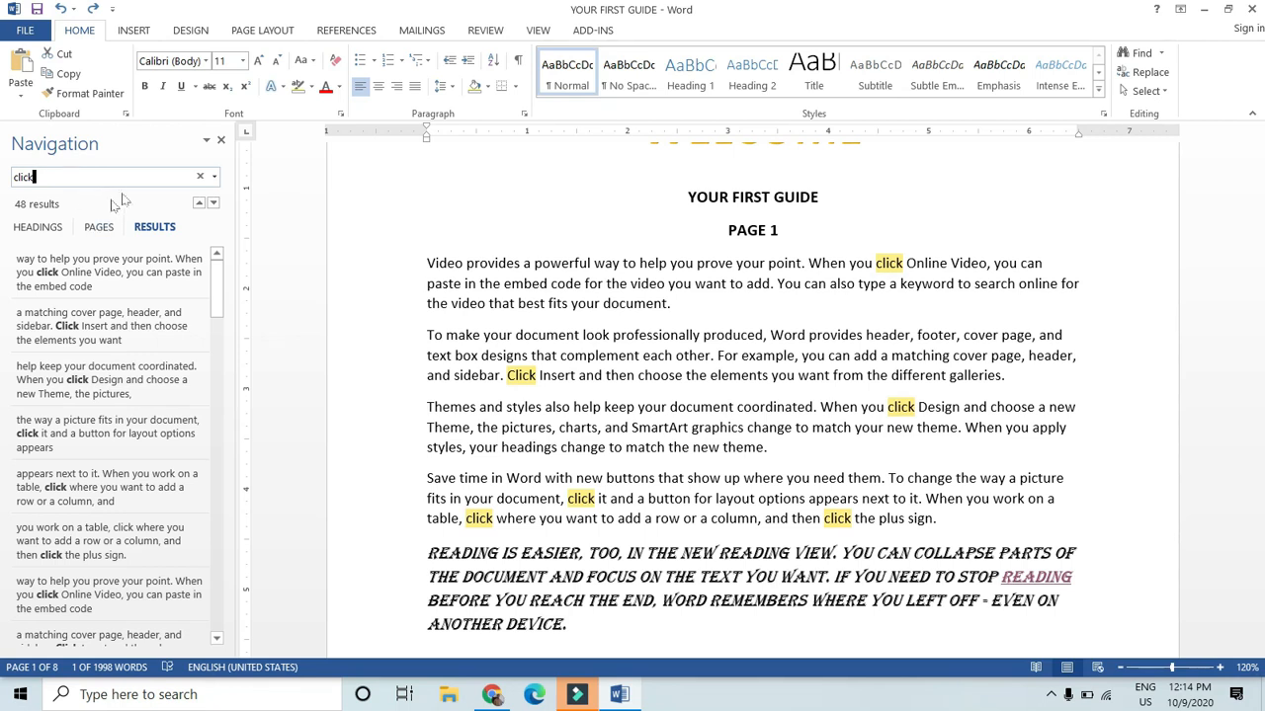
left_click(222, 146)
key("ctrl+a")
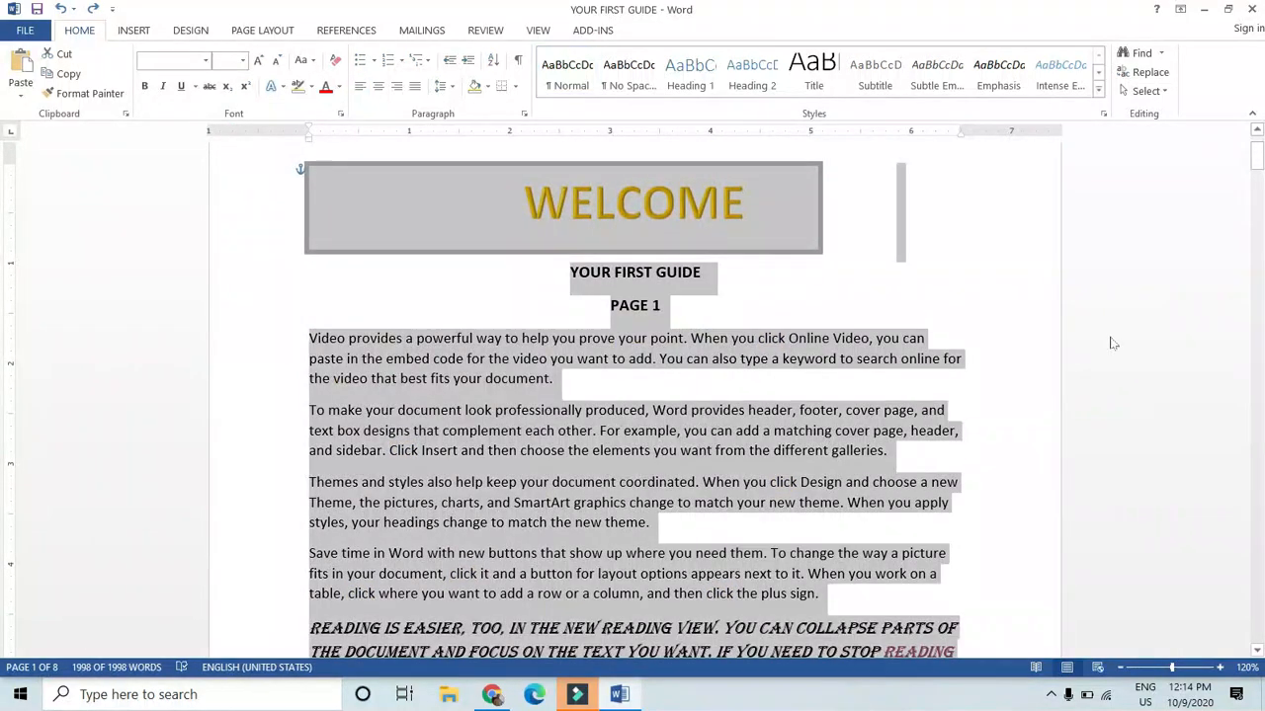
left_click(1011, 463)
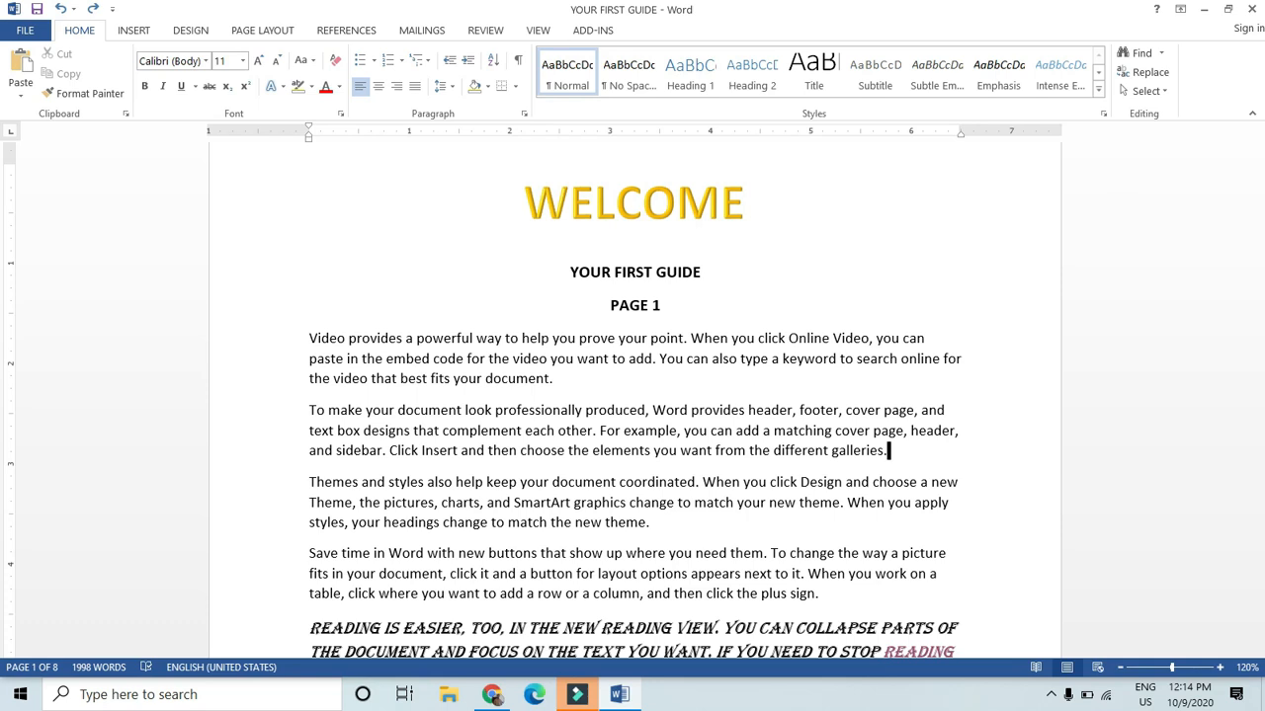
Jump to page 5 of the document with Go To.
scroll(634, 399, "down", 14)
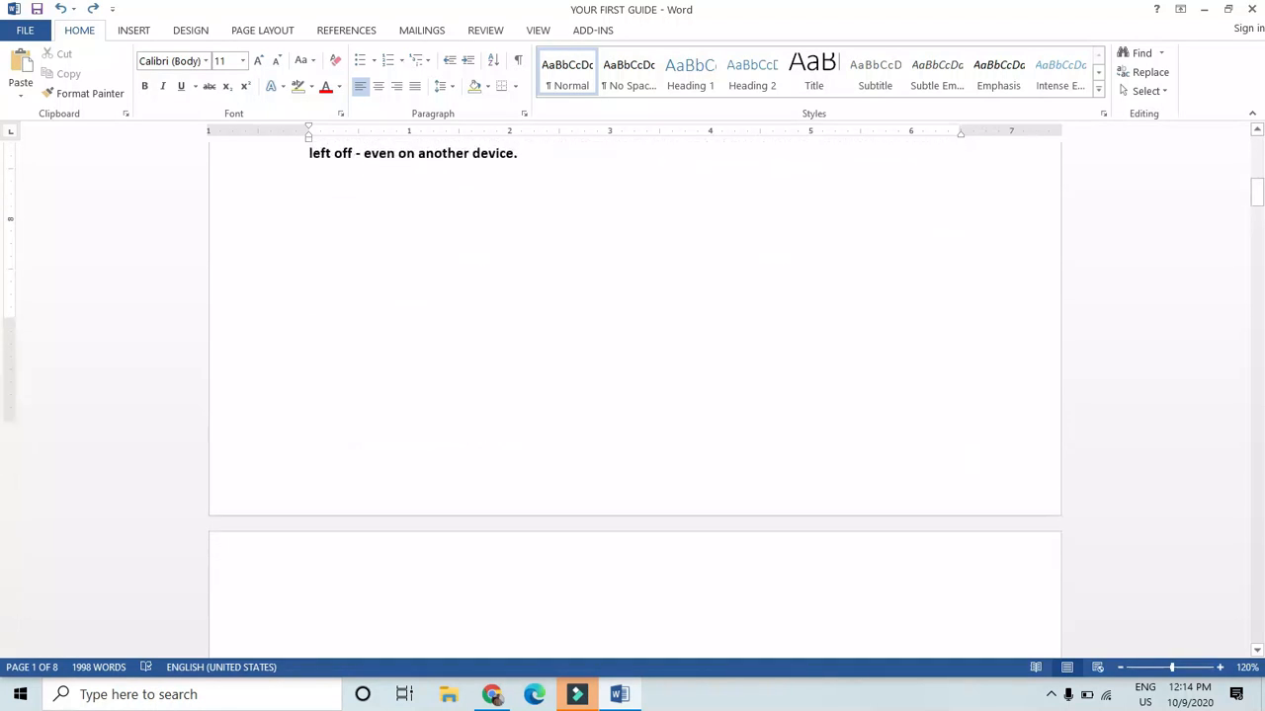
scroll(635, 399, "down", 15)
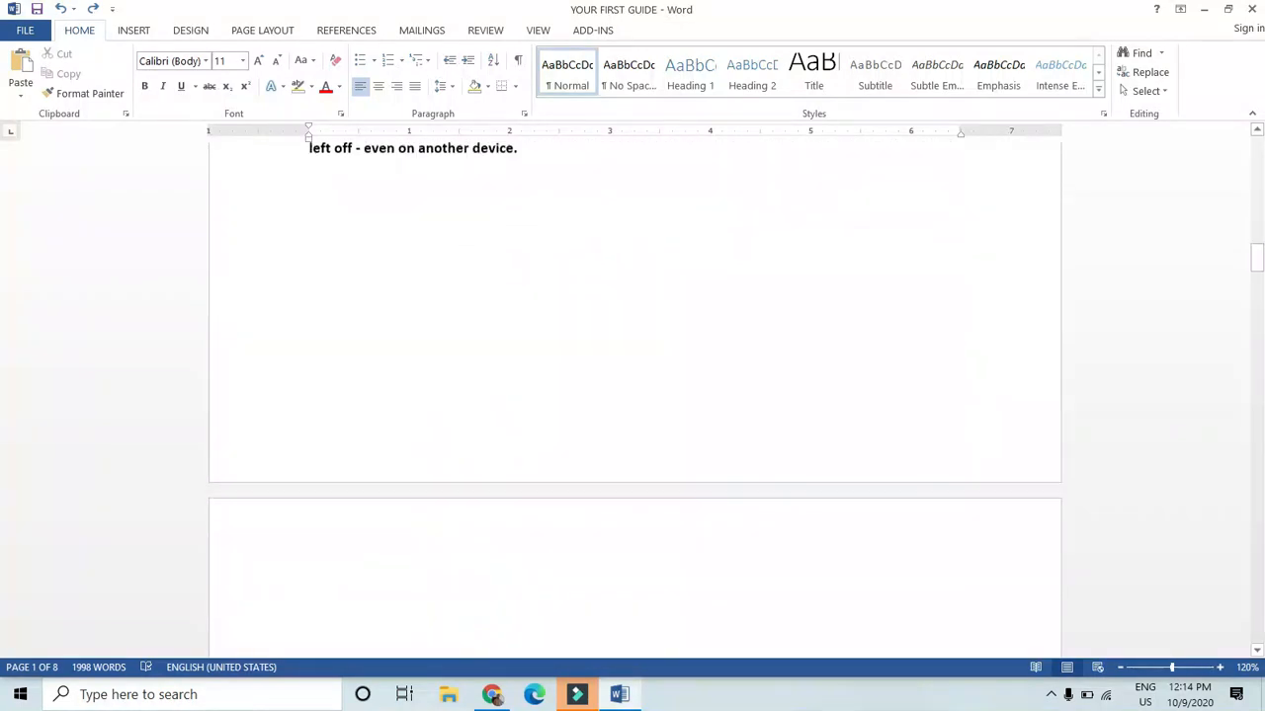
scroll(765, 553, "down", 2)
scroll(765, 554, "up", 15)
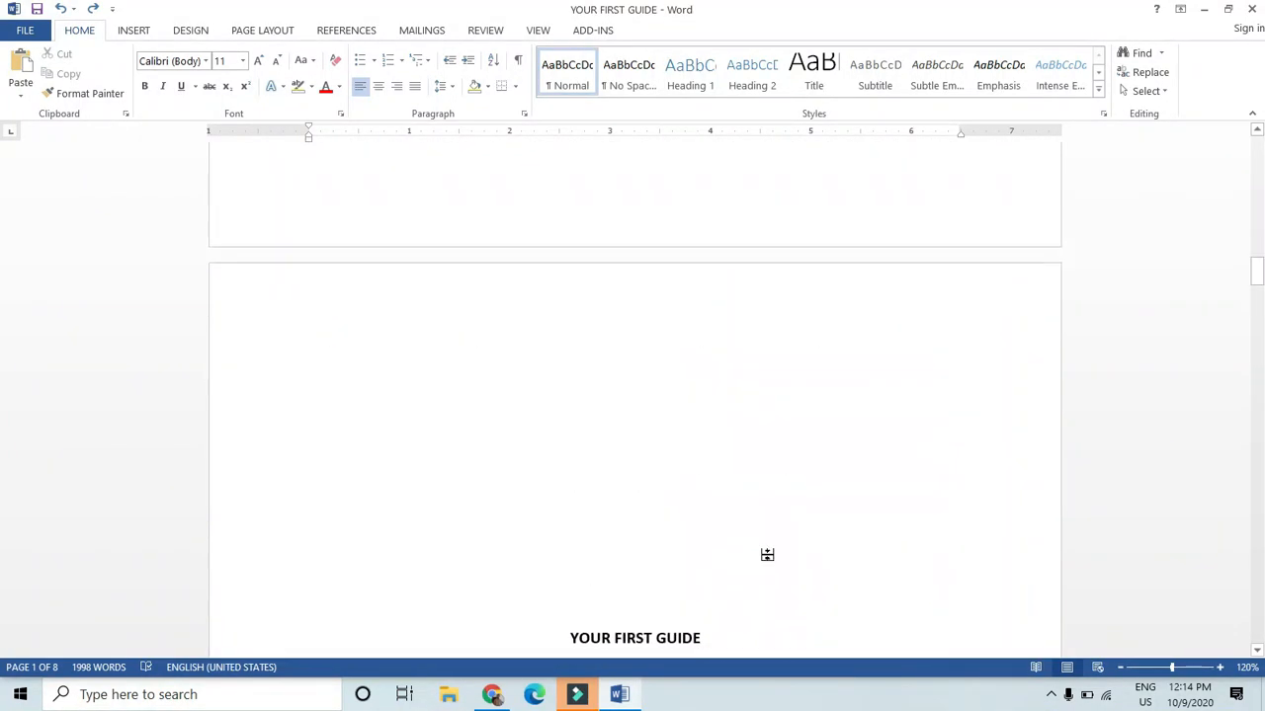
scroll(765, 553, "up", 12)
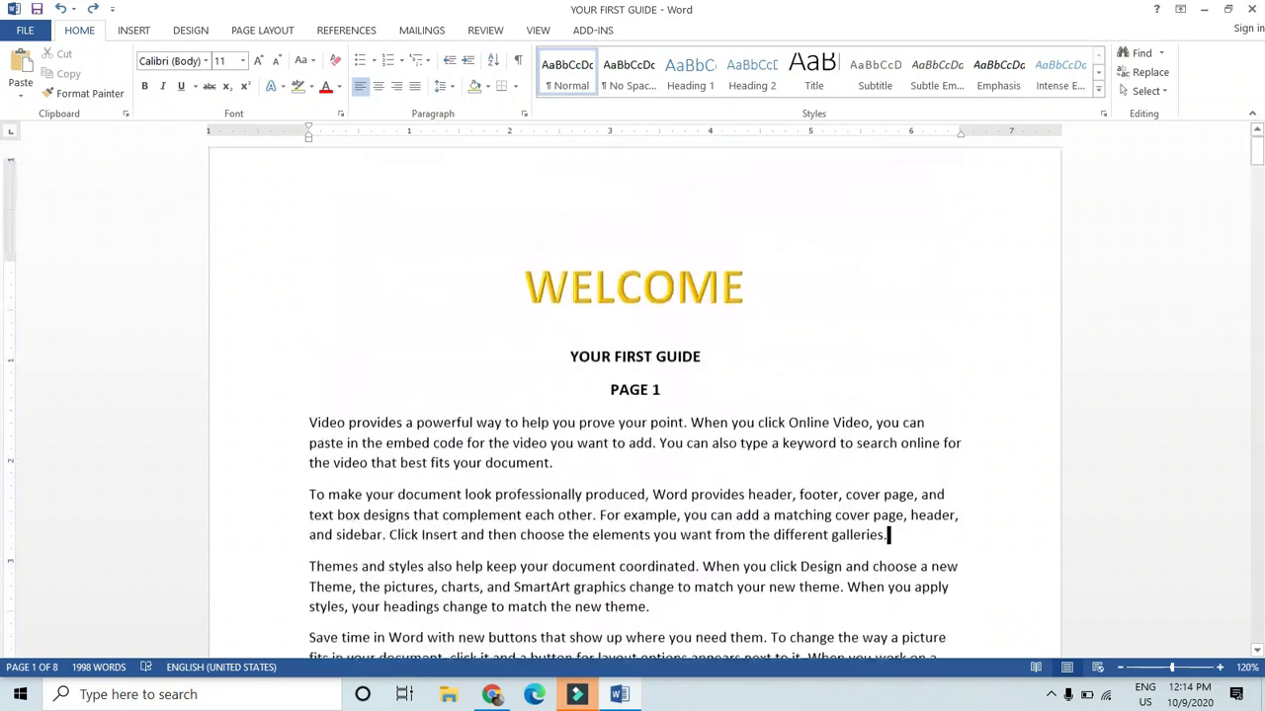
scroll(888, 448, "down", 1)
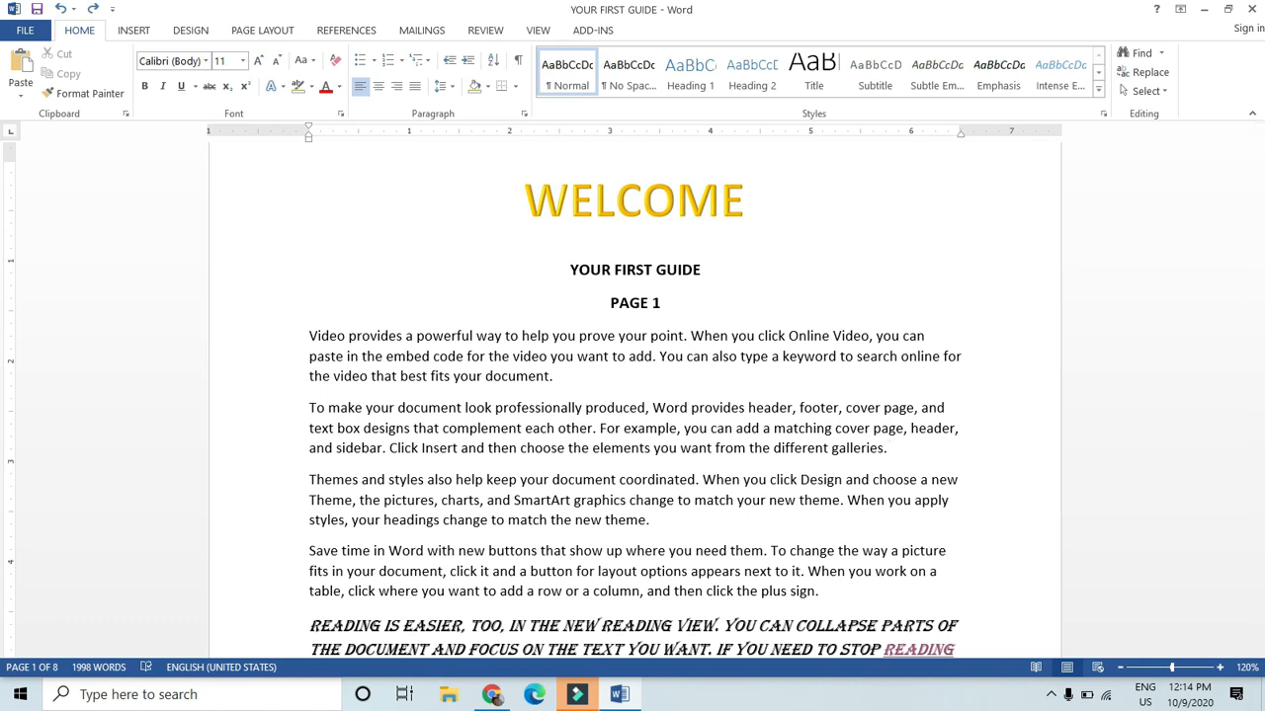
key("ctrl+g")
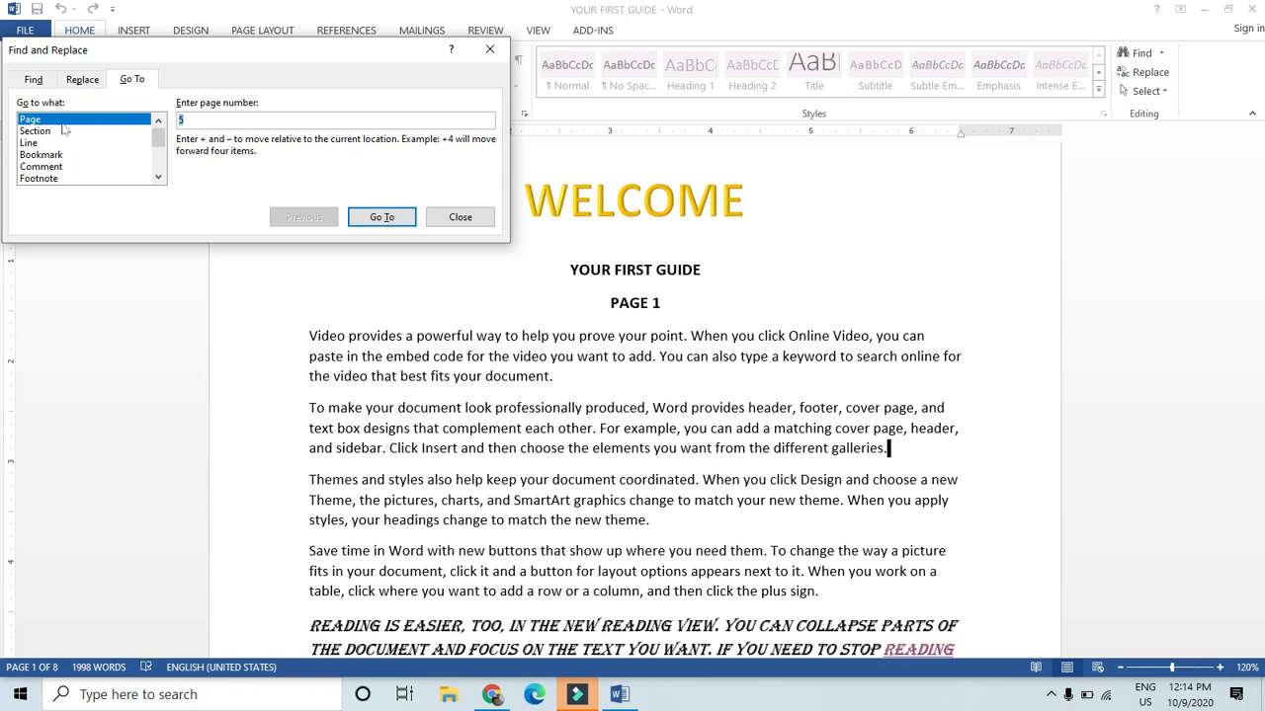
left_click(48, 131)
left_click(32, 120)
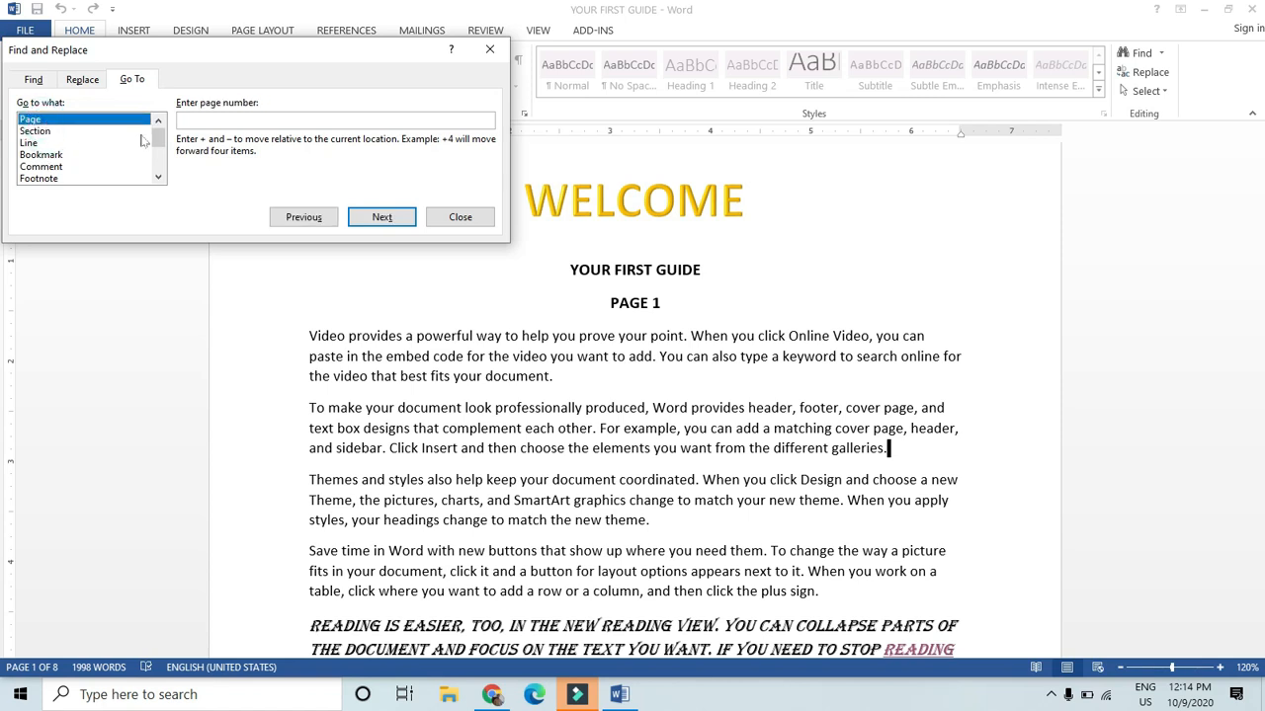
left_click(208, 120)
type("5")
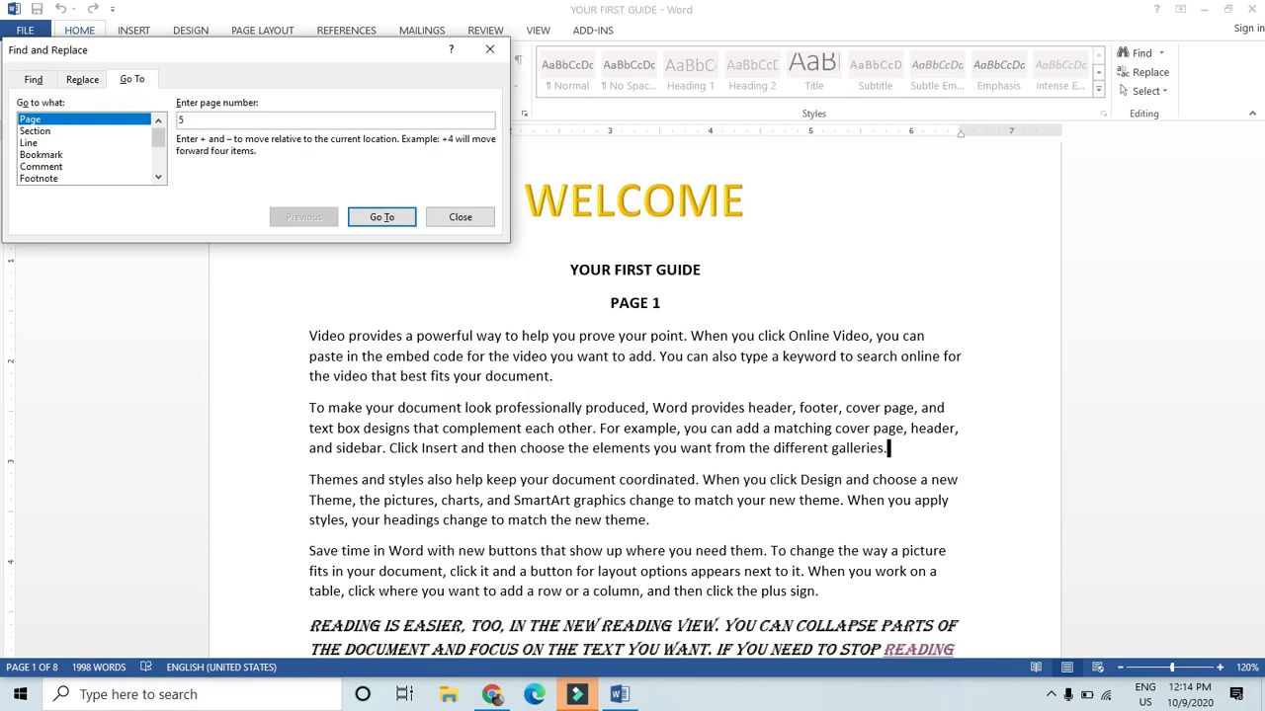
left_click(380, 217)
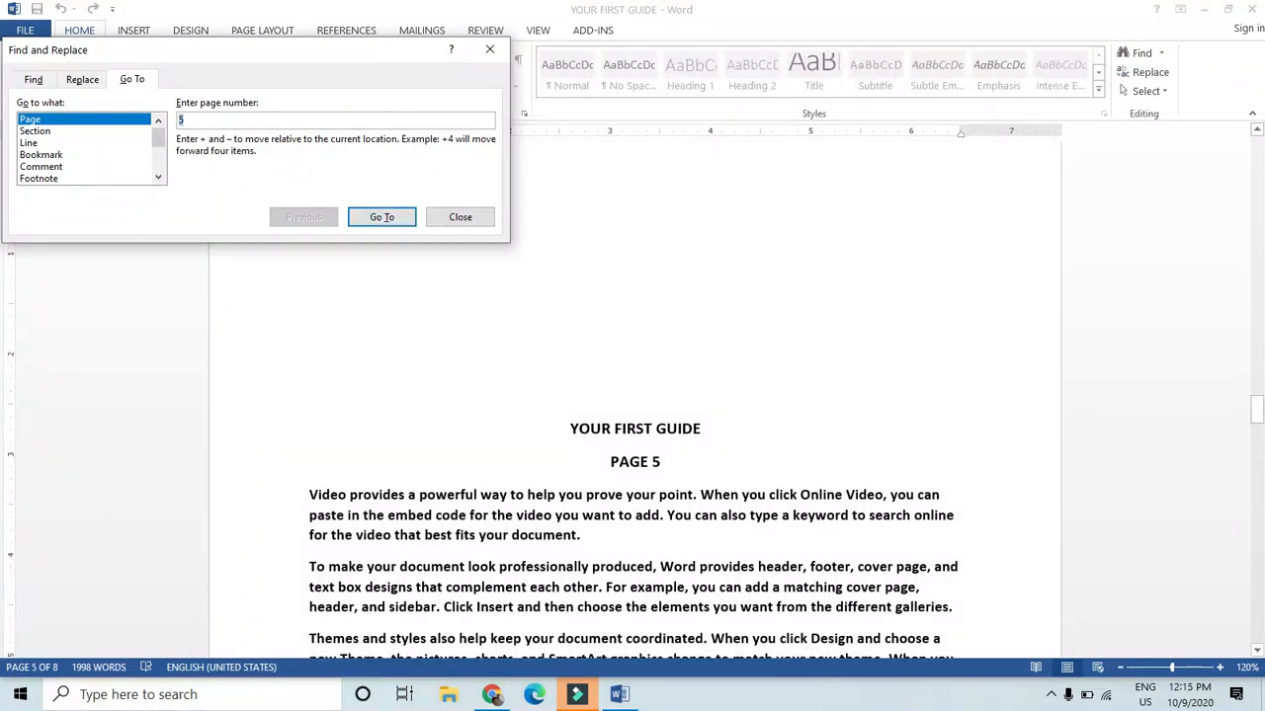
Jump to page 8 with Go To, return to page 1, and close the dialog.
type("8")
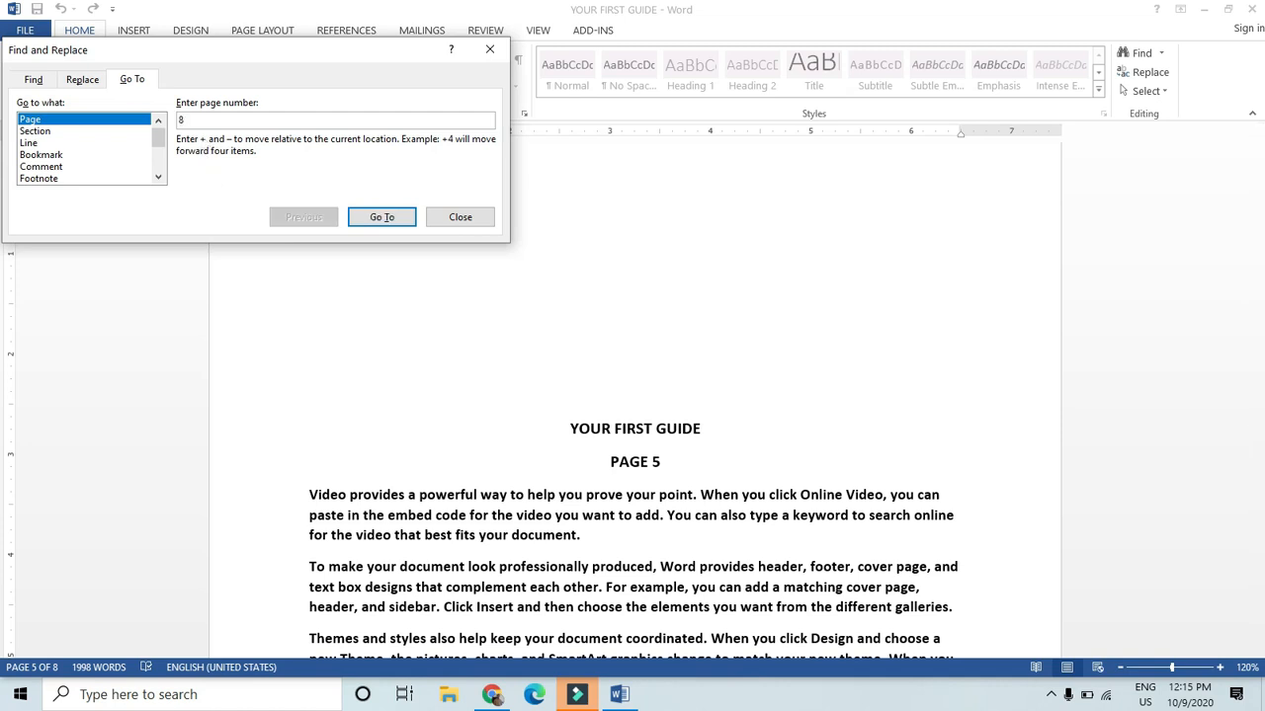
left_click(362, 221)
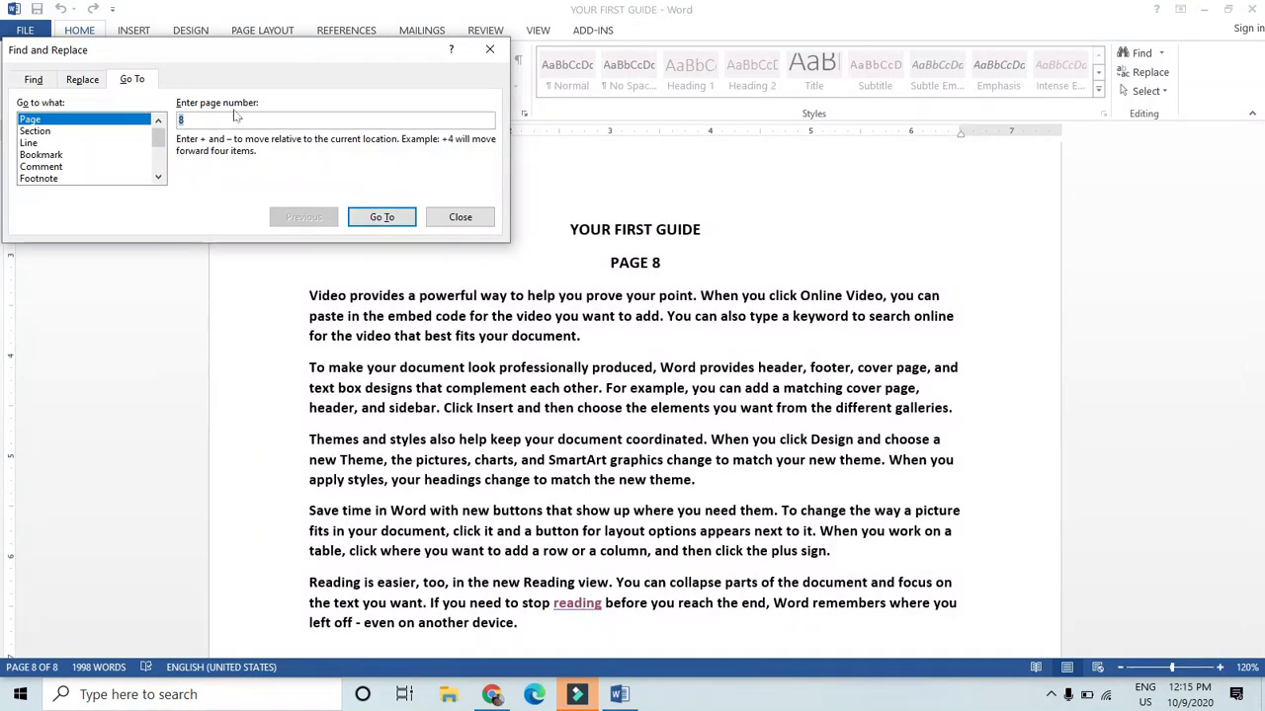
key("BackSpace")
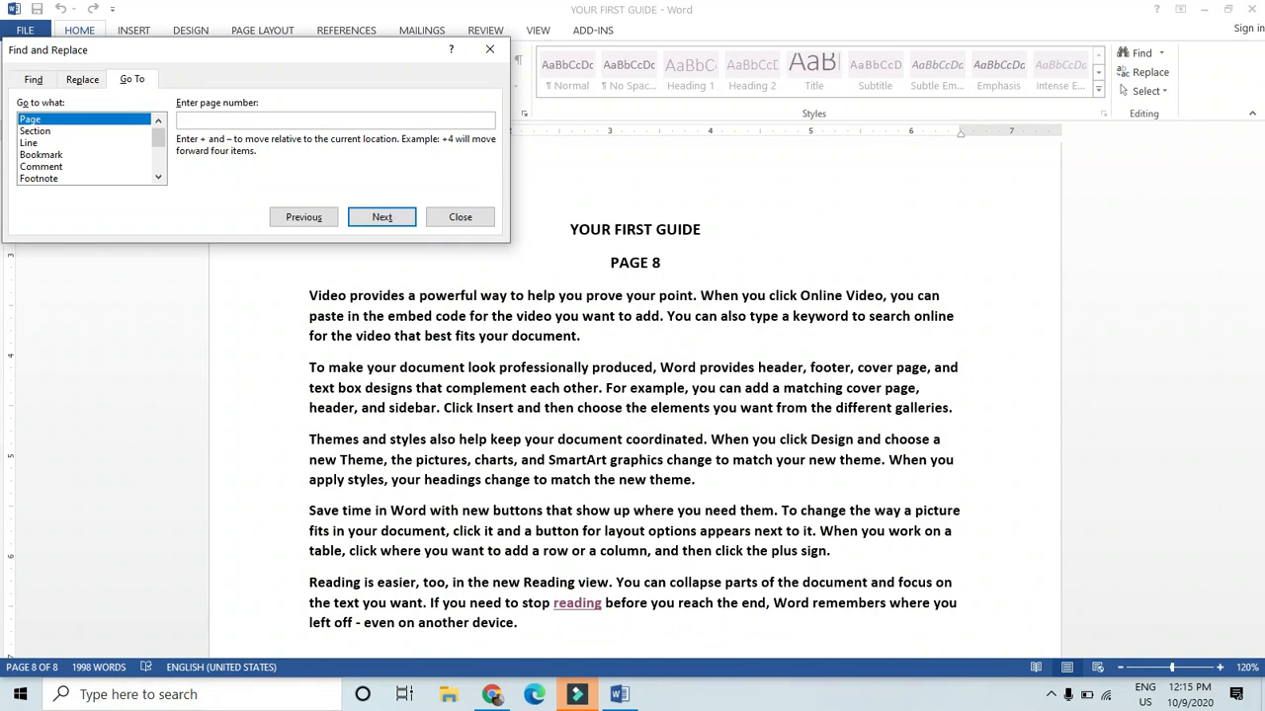
type("1")
left_click(381, 217)
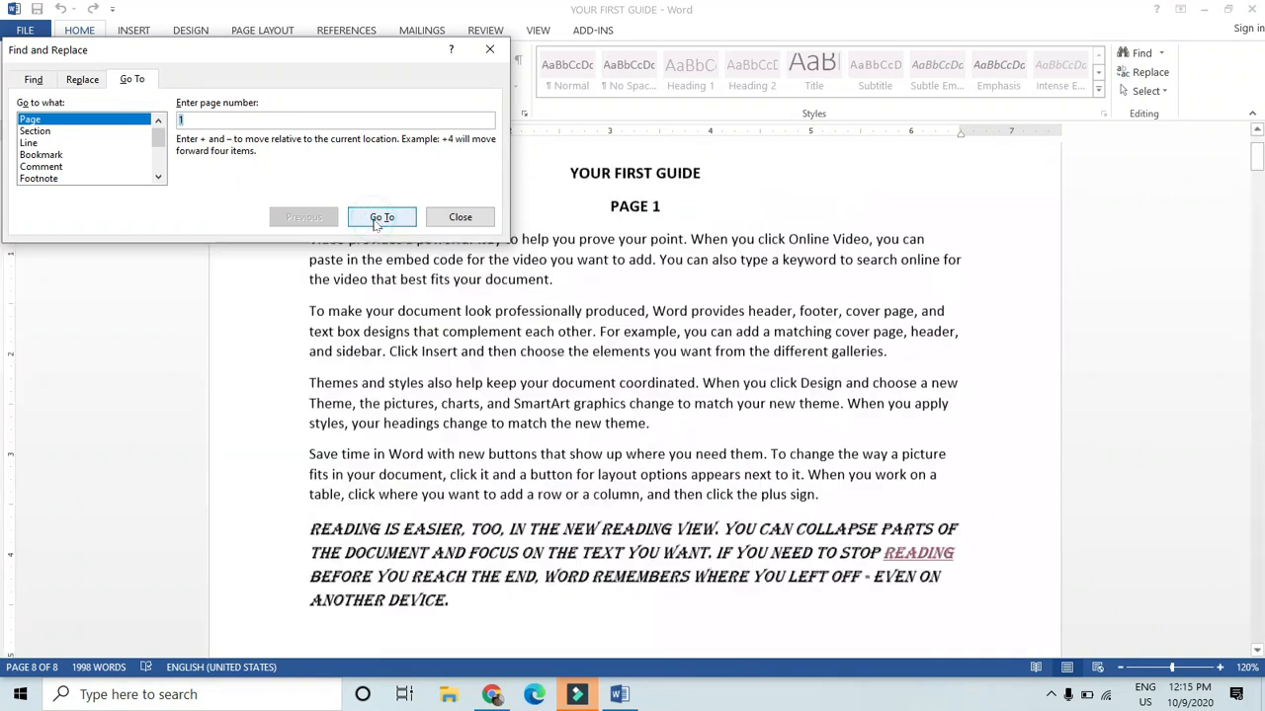
left_click(486, 49)
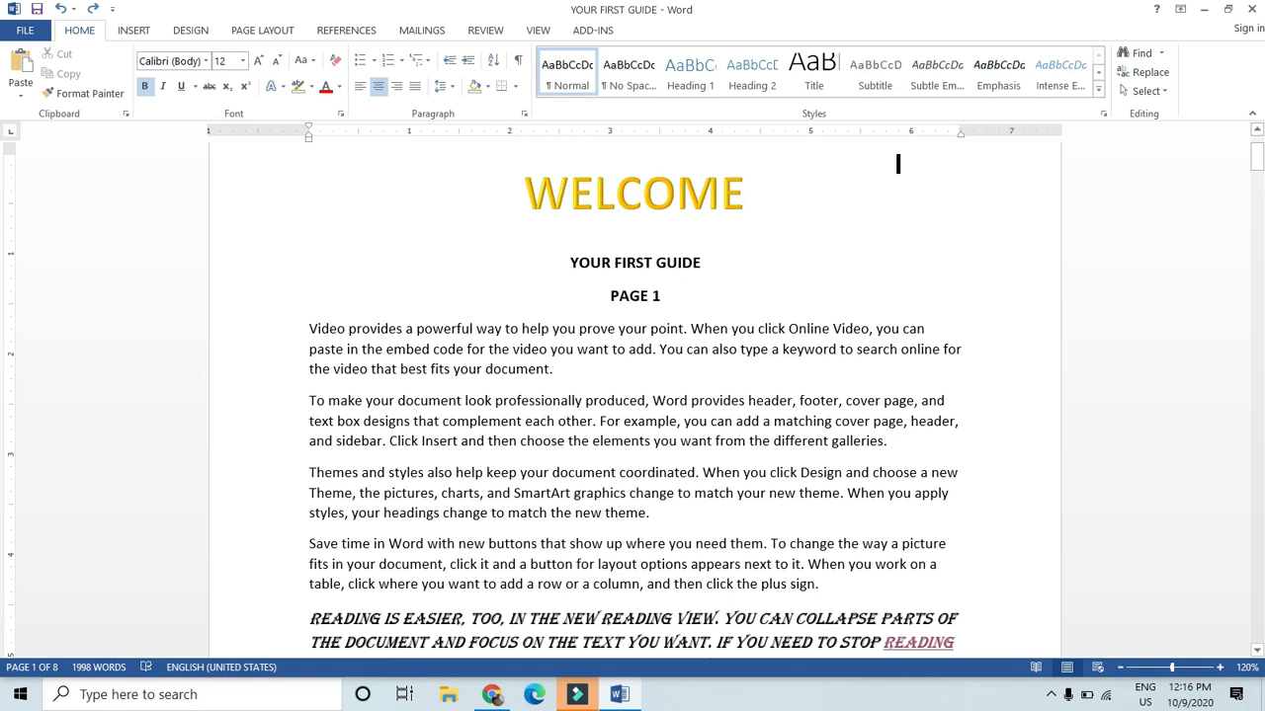
Place the insertion point just before "keyword" in the first body paragraph on page 1.
mouse_move(778, 328)
left_mouse_down()
mouse_move(733, 329)
mouse_move(765, 329)
left_mouse_up()
left_click(777, 349)
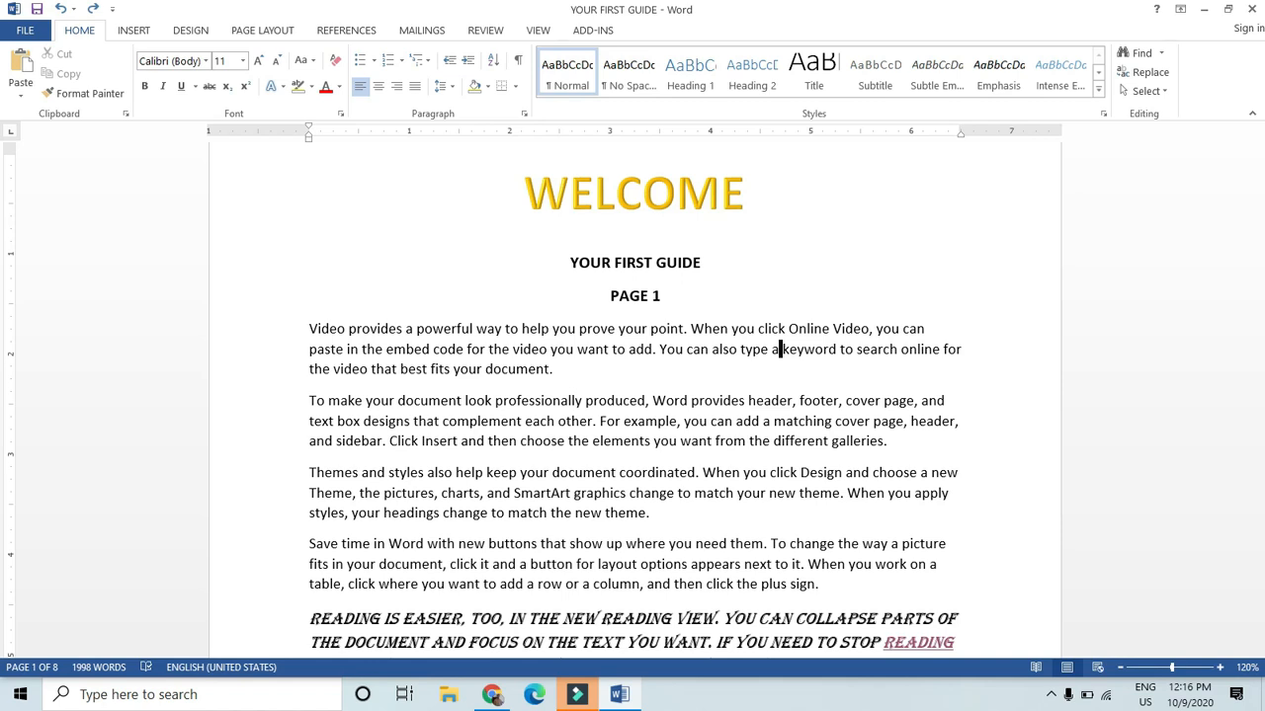
Select the whole document, replace all occurrences of "click" with "hello", including the rest of the document, and close the dialog.
key("ctrl+a")
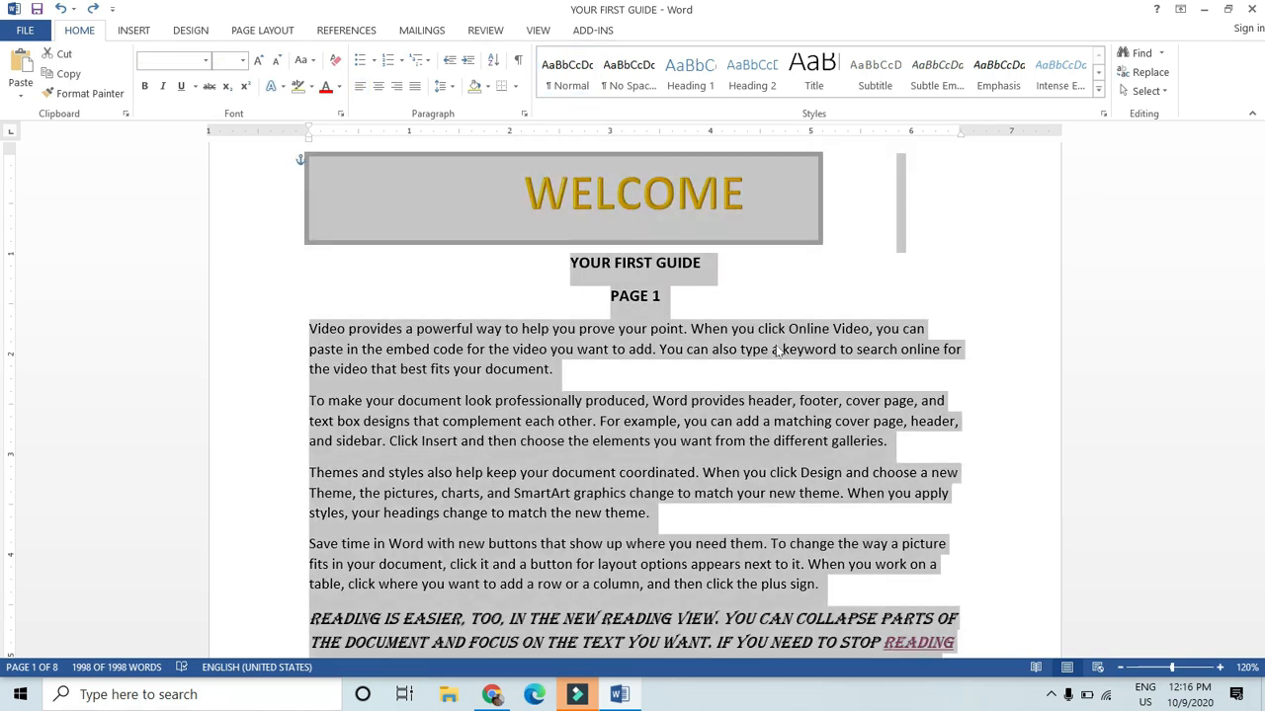
key("ctrl+h")
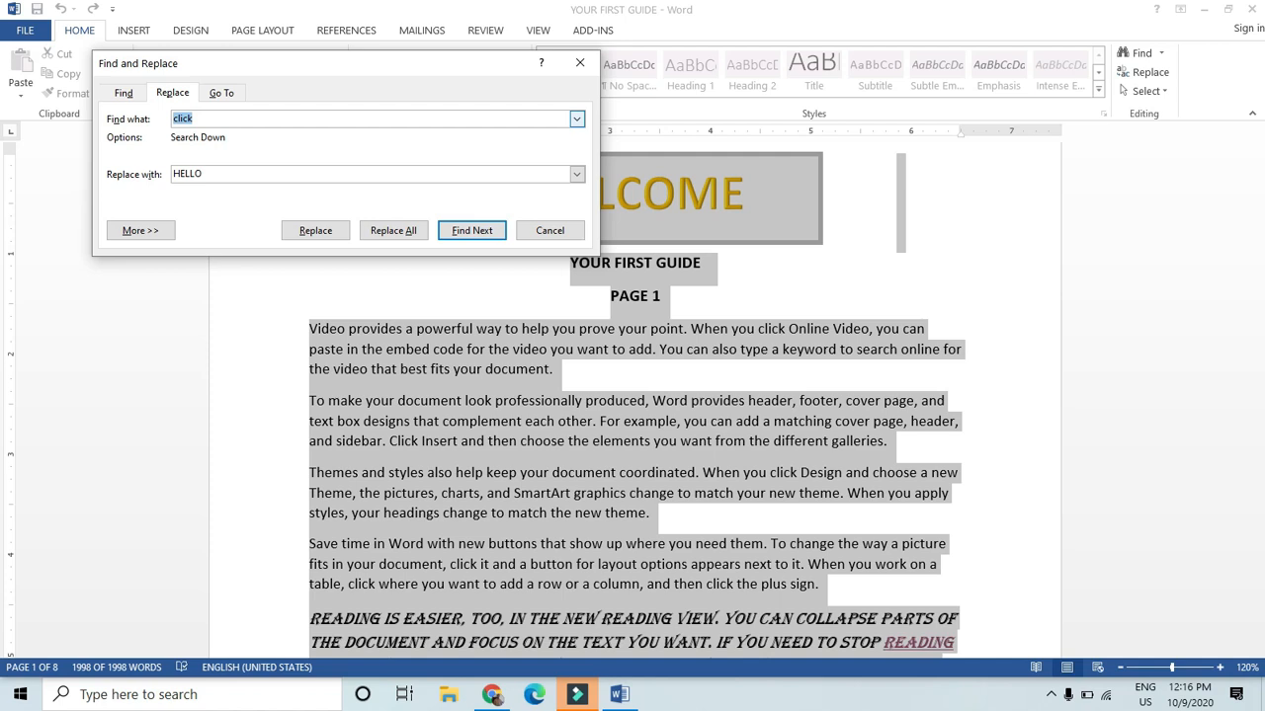
left_click(217, 175)
key("BackSpace")
key("BackSpace")
key("BackSpace")
key("BackSpace")
key("BackSpace")
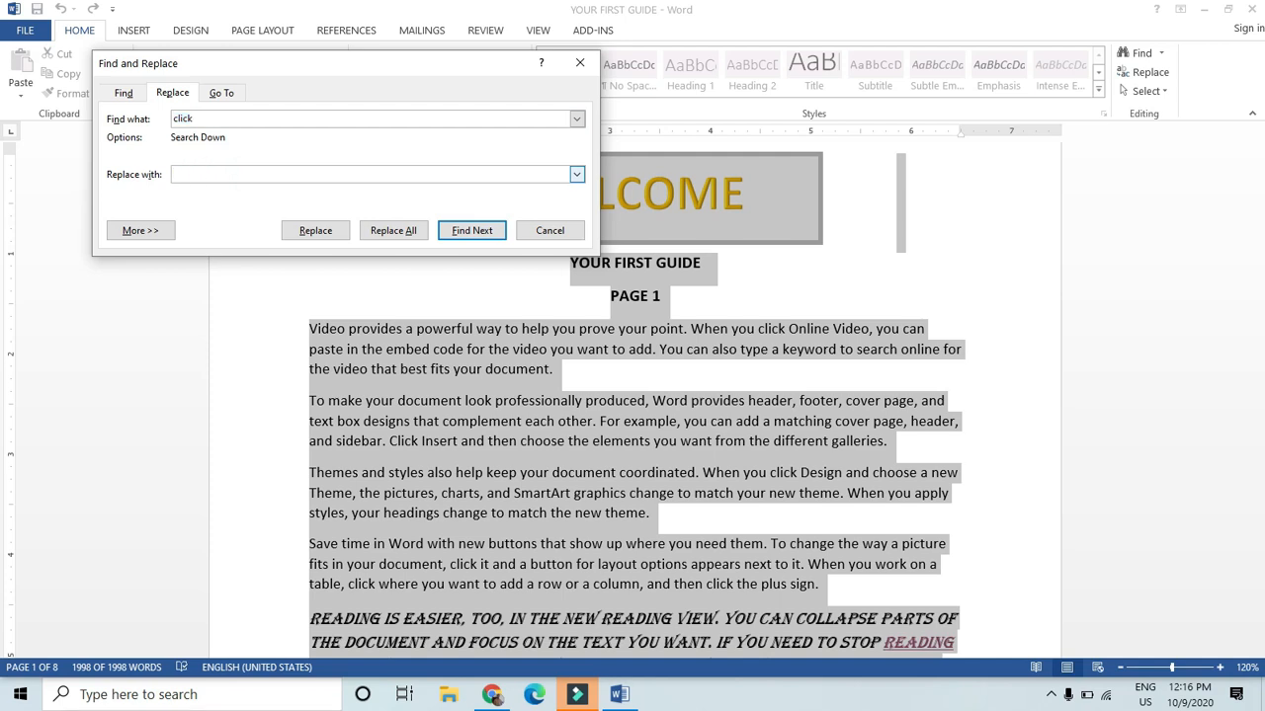
type("hello")
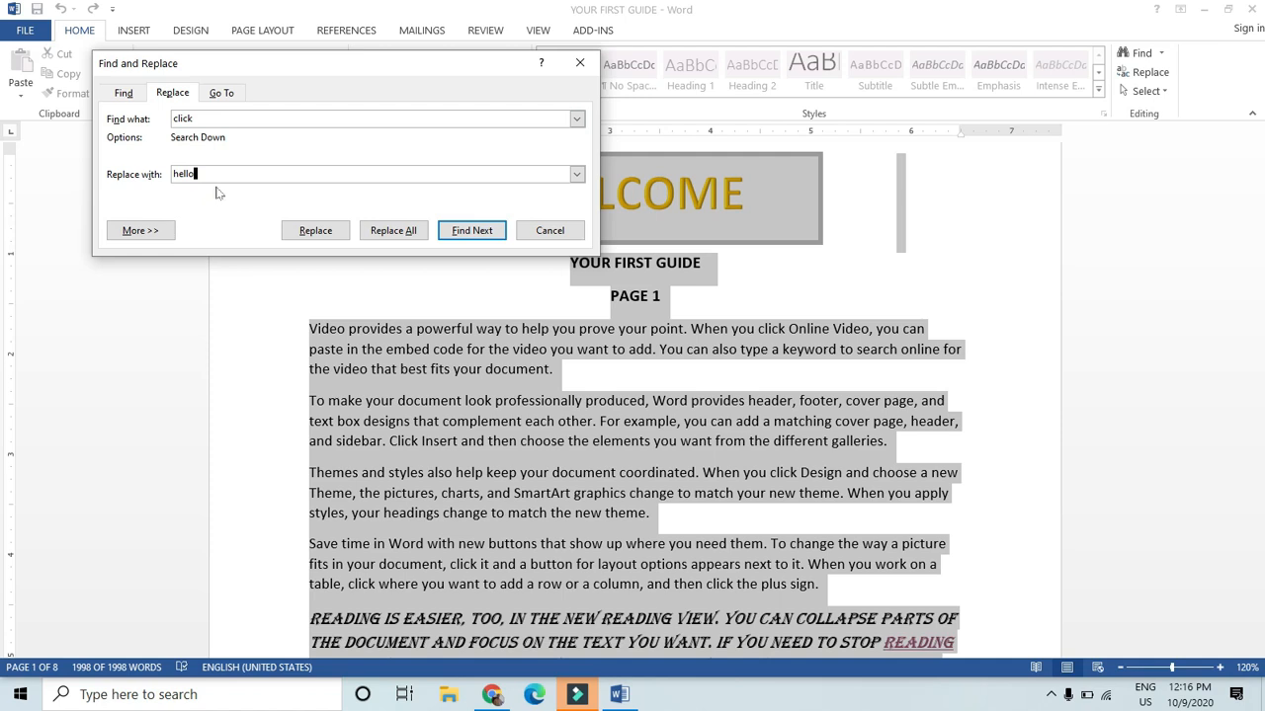
left_click(402, 237)
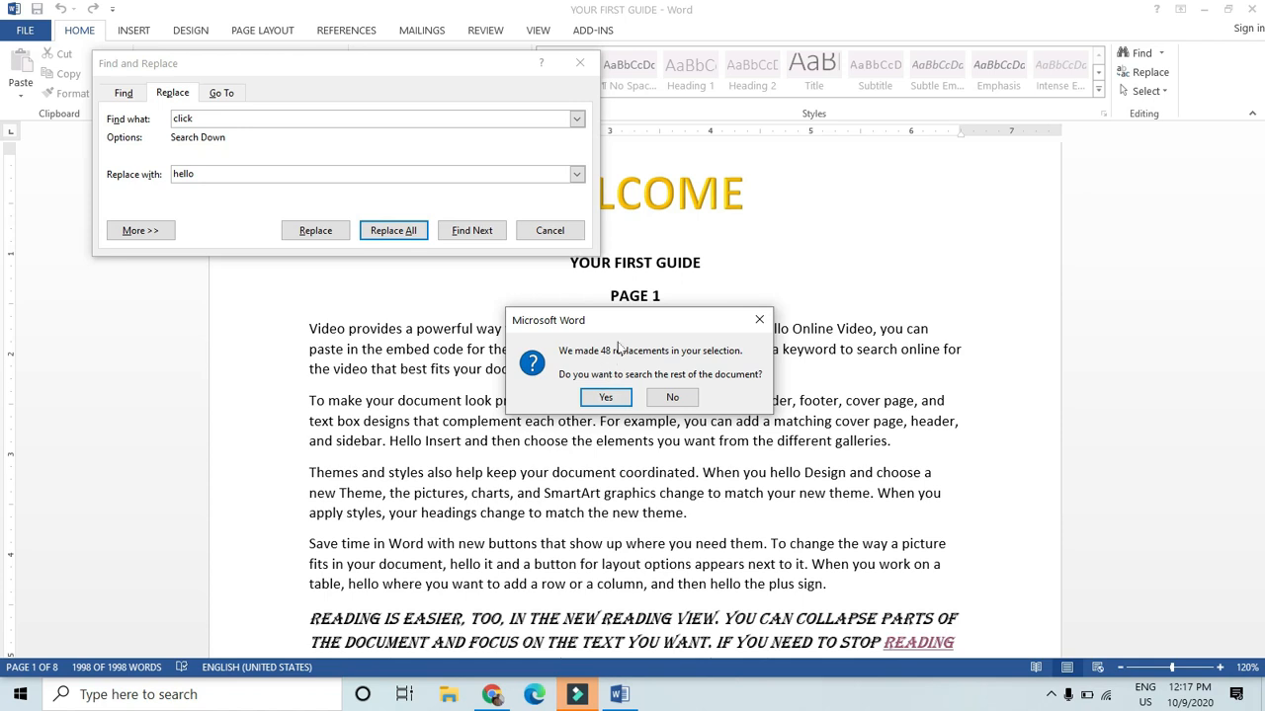
left_click(600, 397)
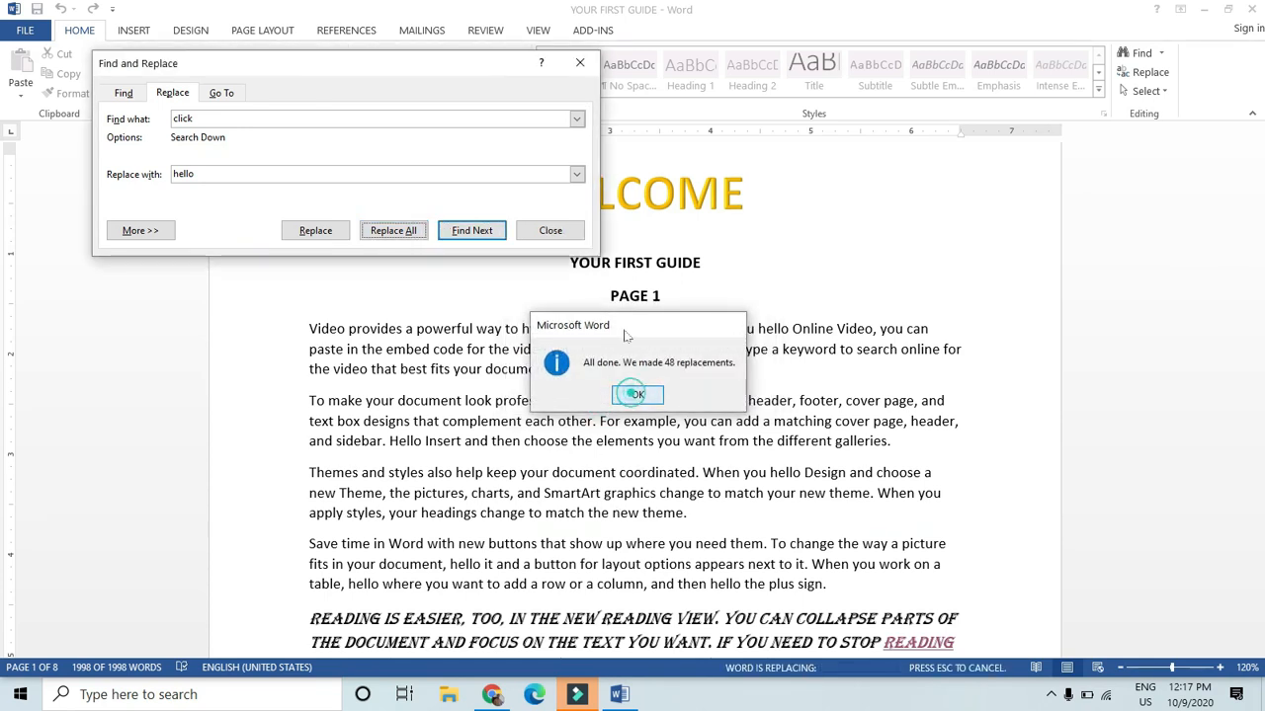
left_click(632, 394)
left_click(580, 62)
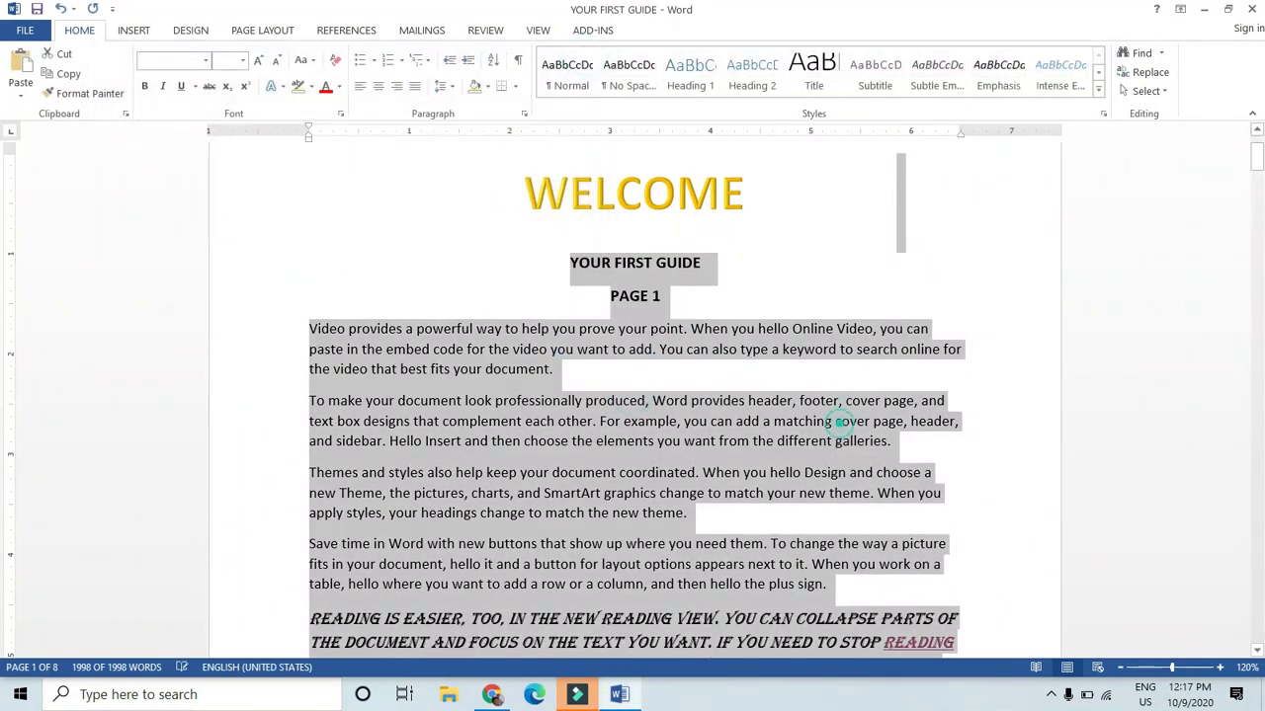
Examine the replaced words in the body paragraphs on page 1.
left_click(842, 421)
double_click(774, 328)
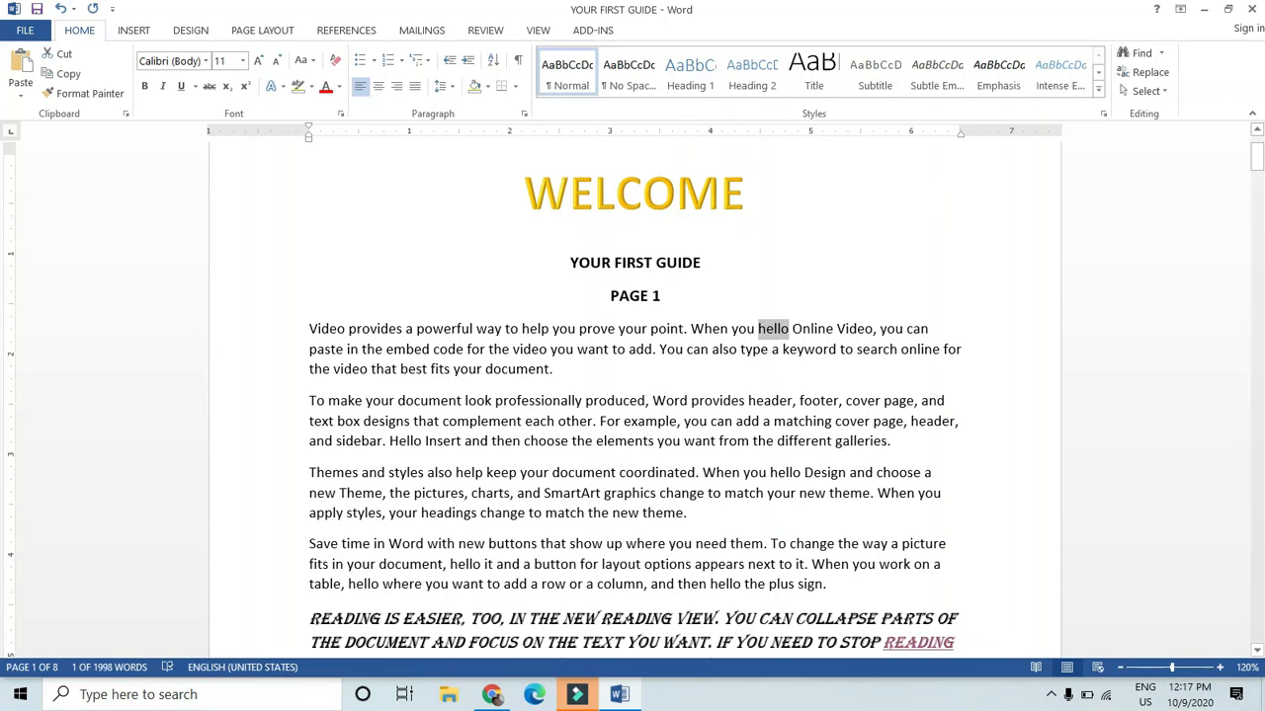
double_click(785, 472)
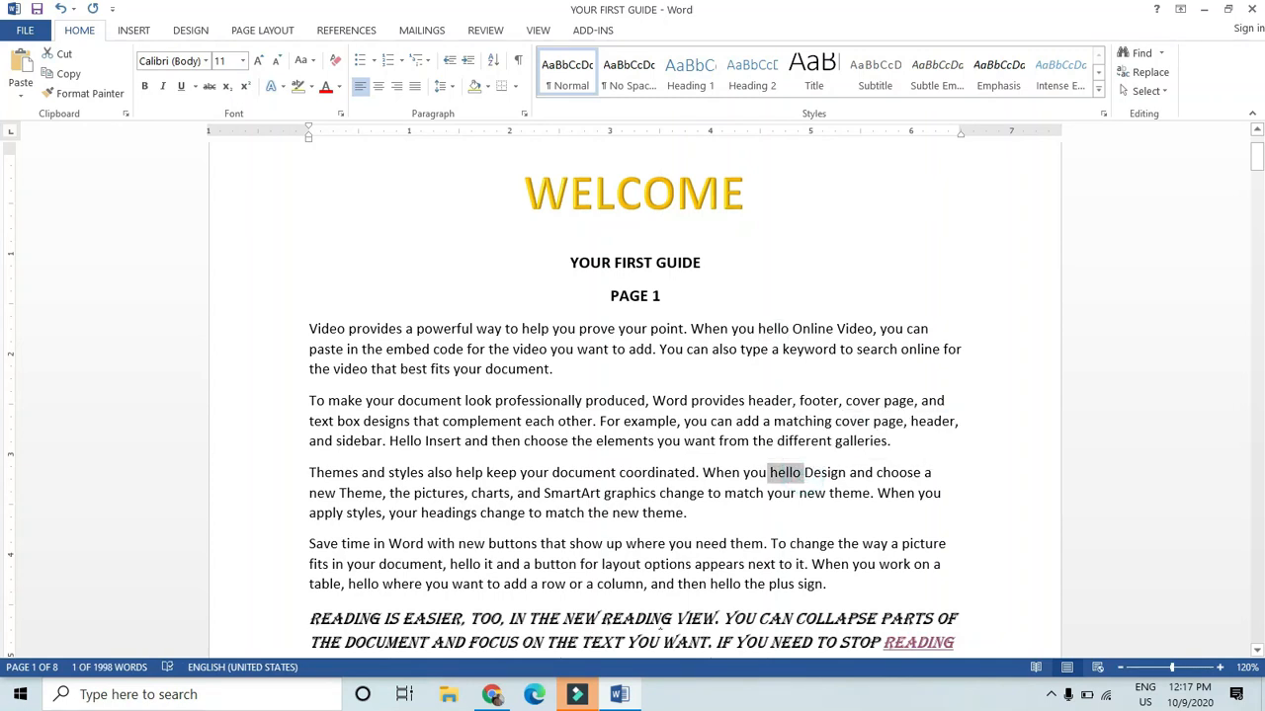
scroll(672, 620, "down", 2)
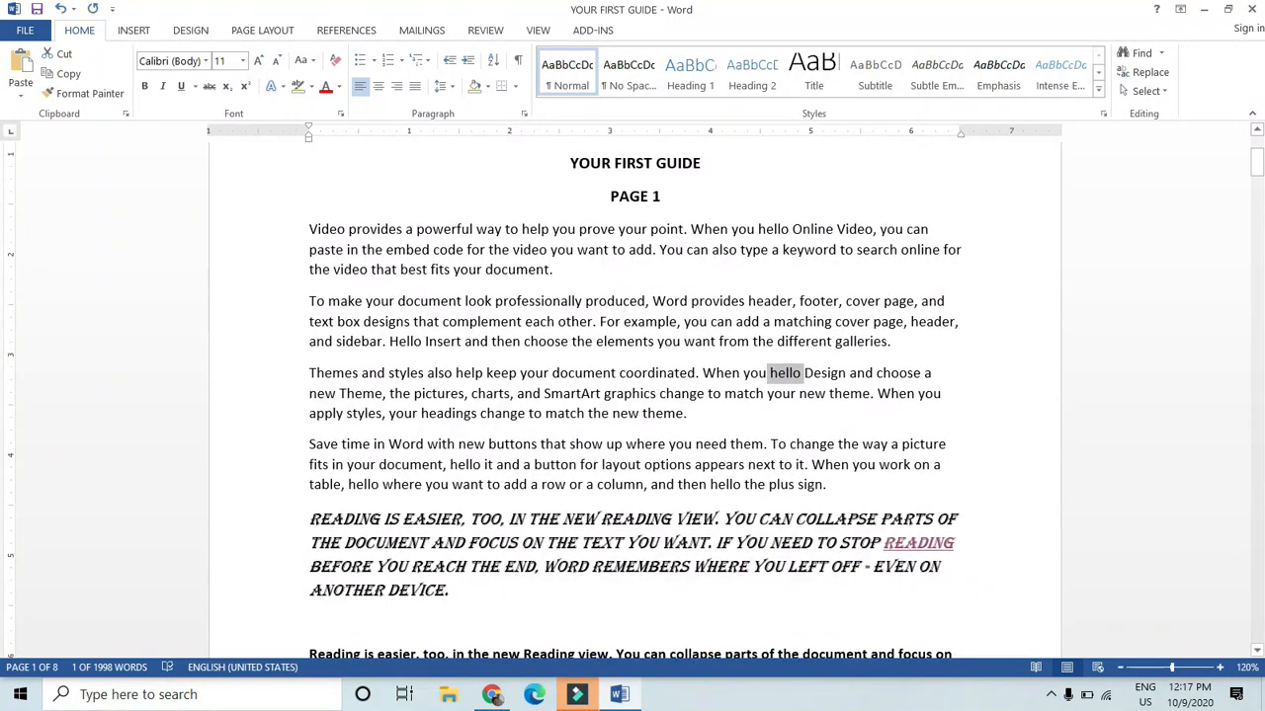
double_click(362, 484)
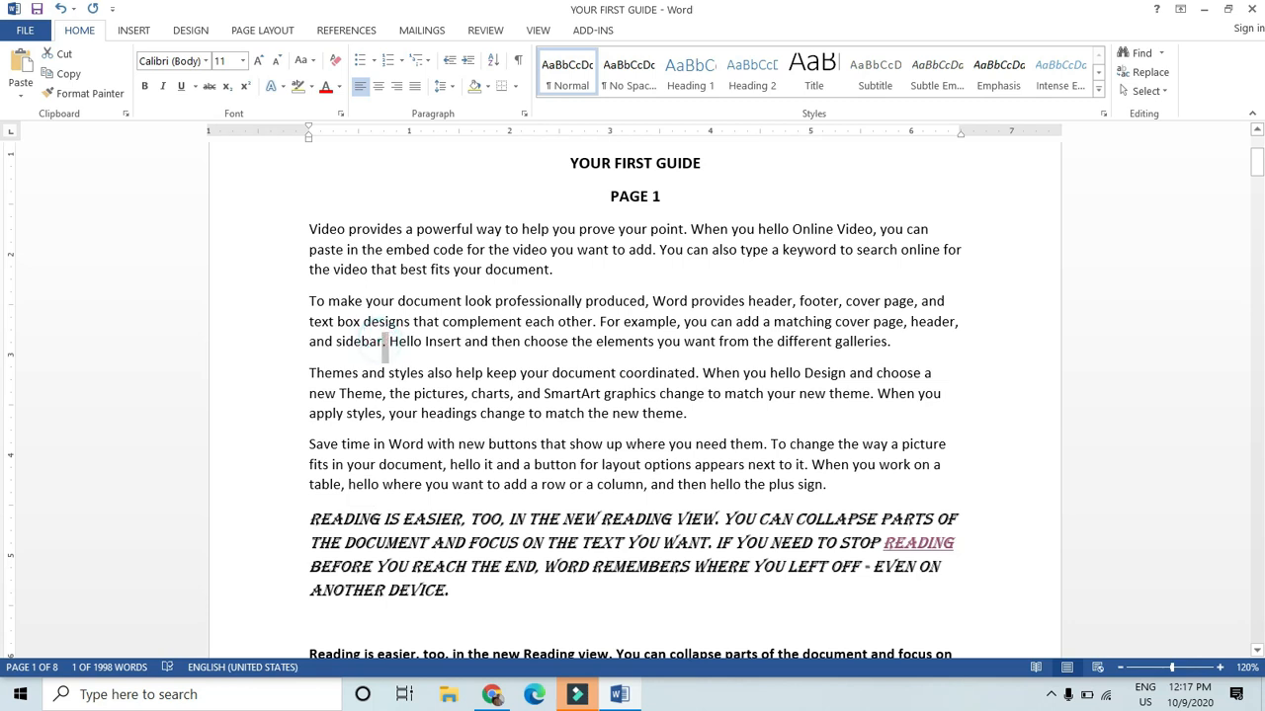
left_click(570, 444)
scroll(570, 444, "up", 2)
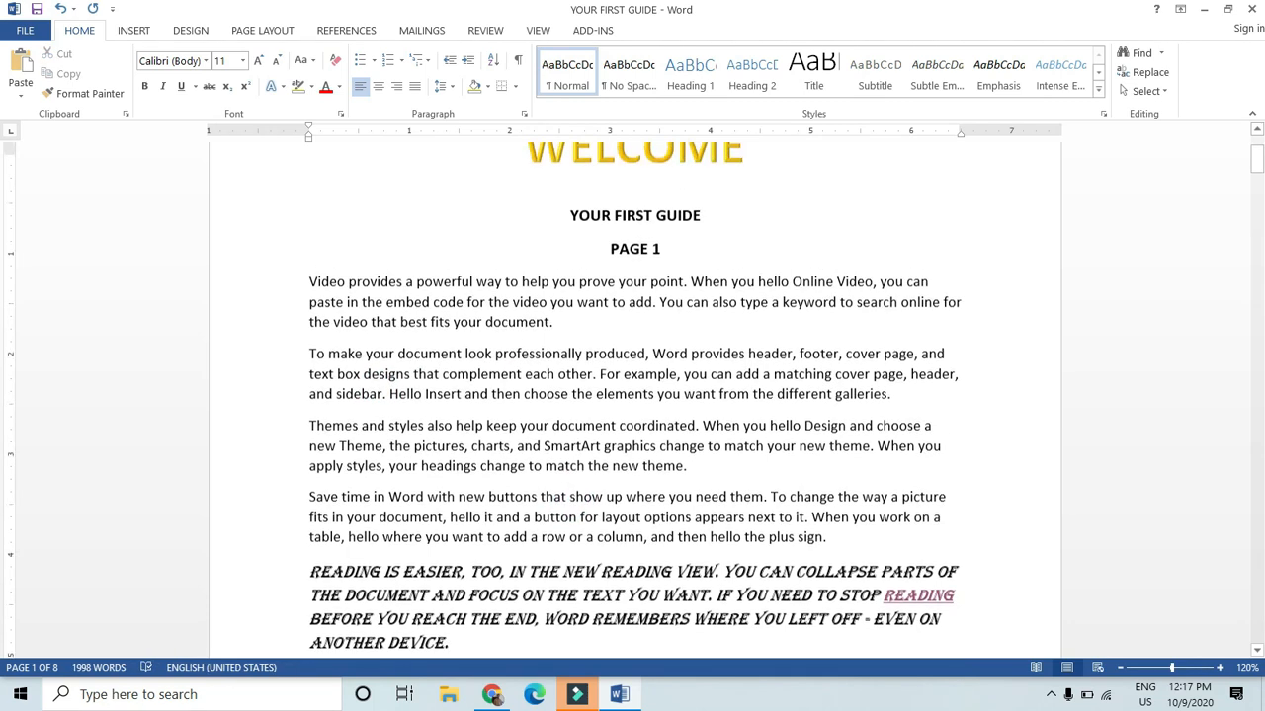
scroll(570, 444, "down", 2)
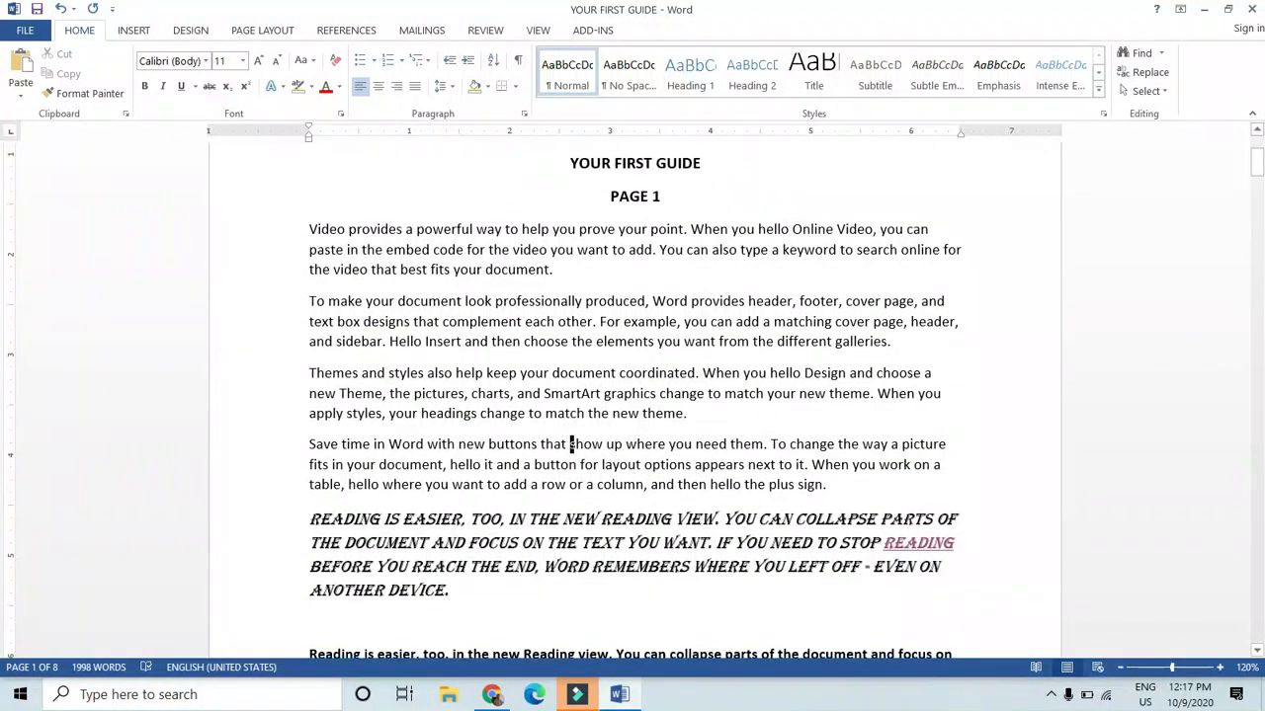
Undo the replacement of "click" with "hello" and clear the selection.
key("ctrl+z")
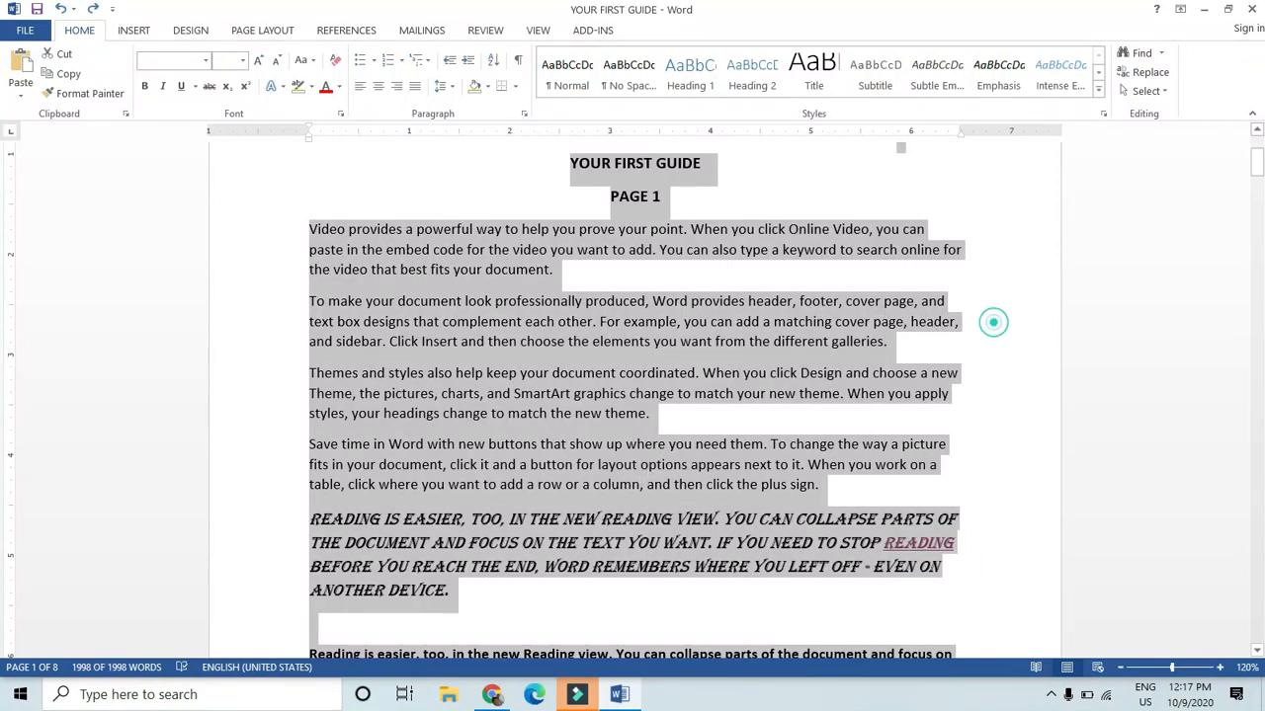
left_click(994, 322)
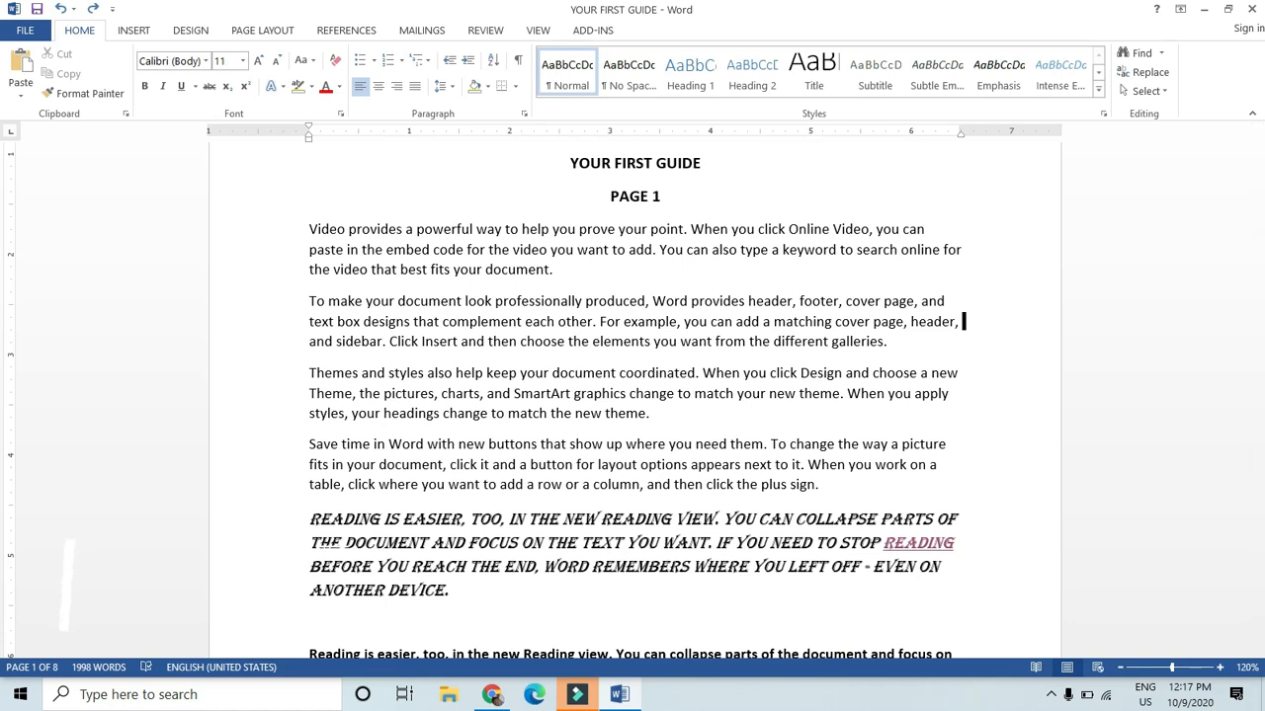
Toggle italics on the paragraph beginning "Save time in Word" and on the one beginning "Themes and styles".
key("ctrl")
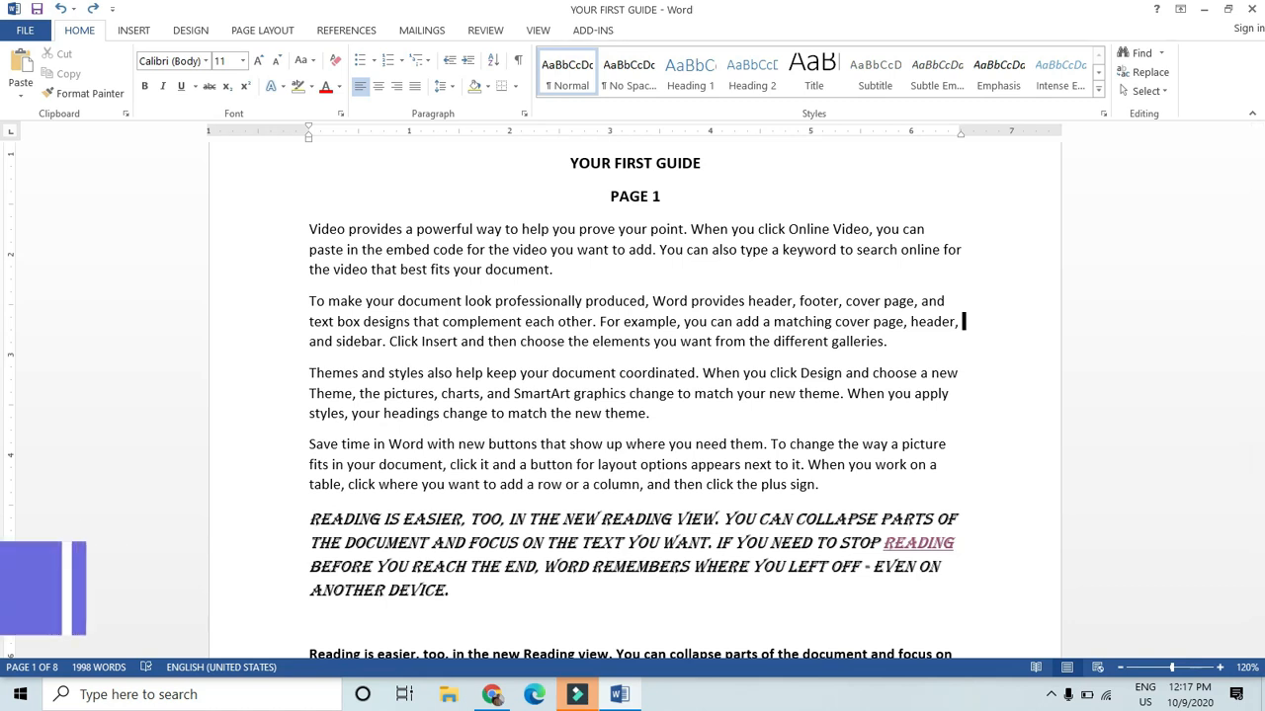
scroll(634, 395, "down", 3)
scroll(634, 395, "up", 3)
left_click_drag(826, 486, 287, 450)
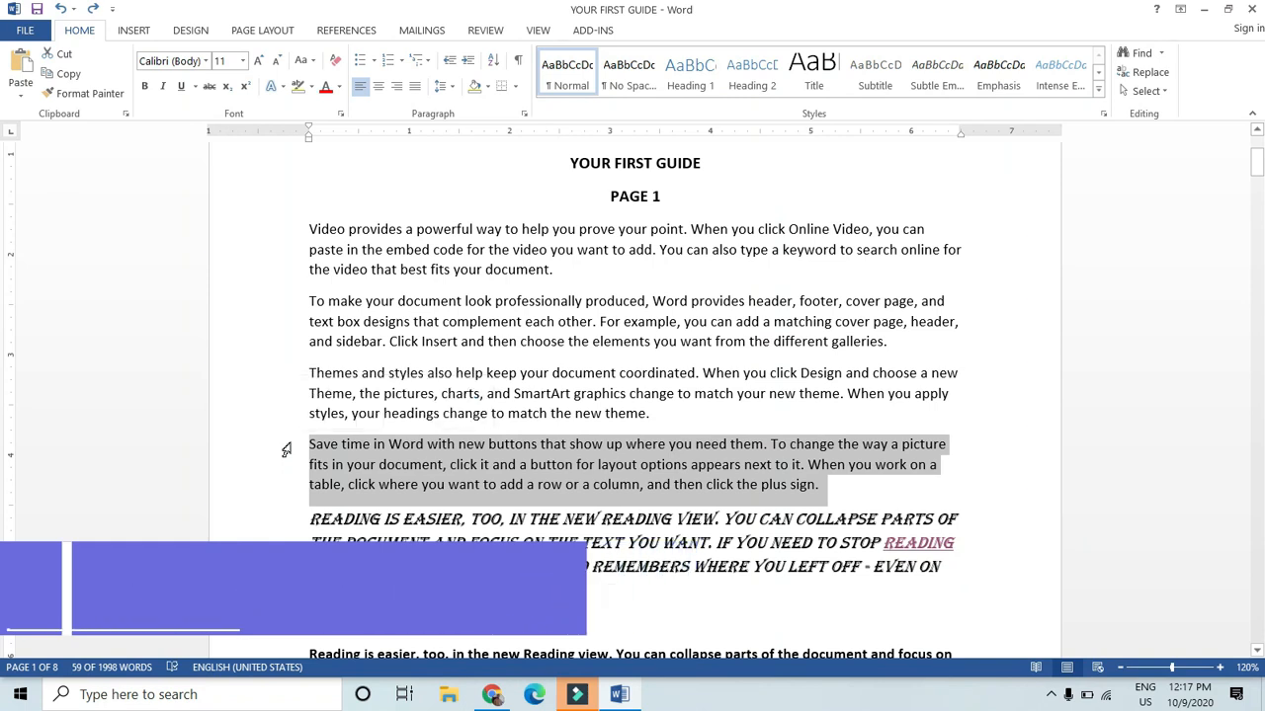
key("ctrl+i")
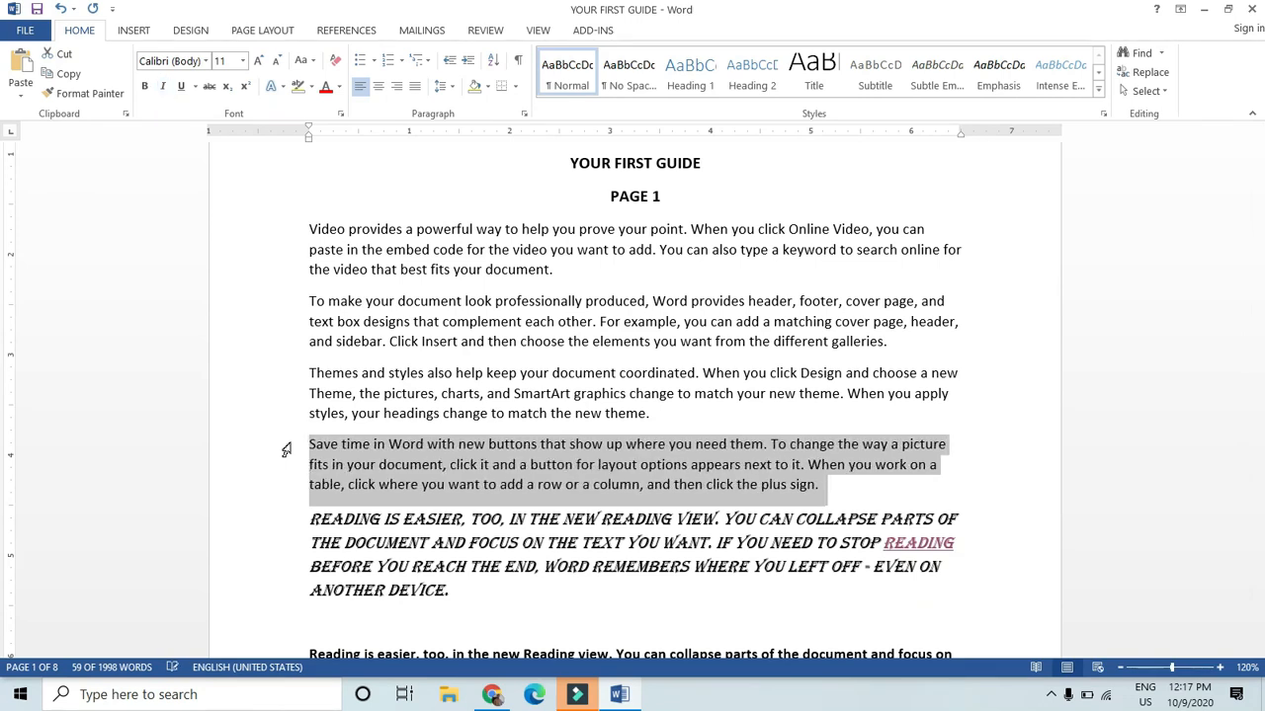
key("ctrl+i")
key("ctrl+i")
key("ctrl+i")
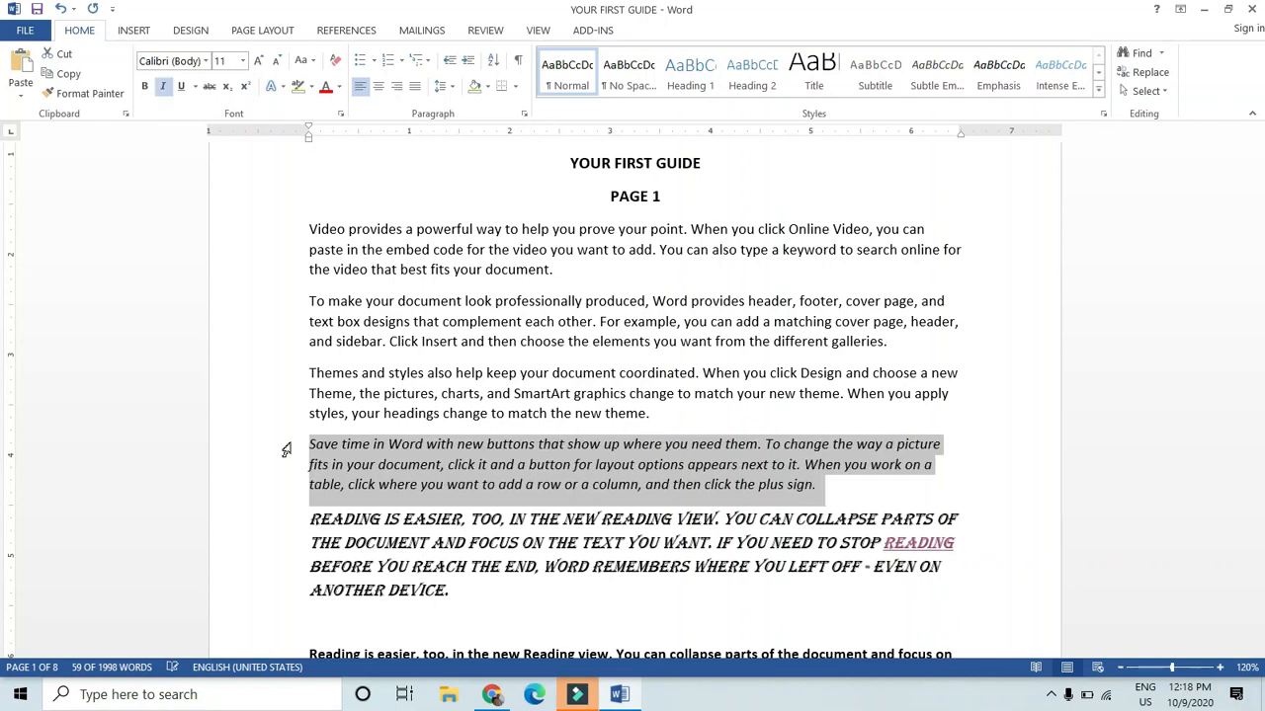
key("ctrl+i")
left_click_drag(649, 414, 313, 373)
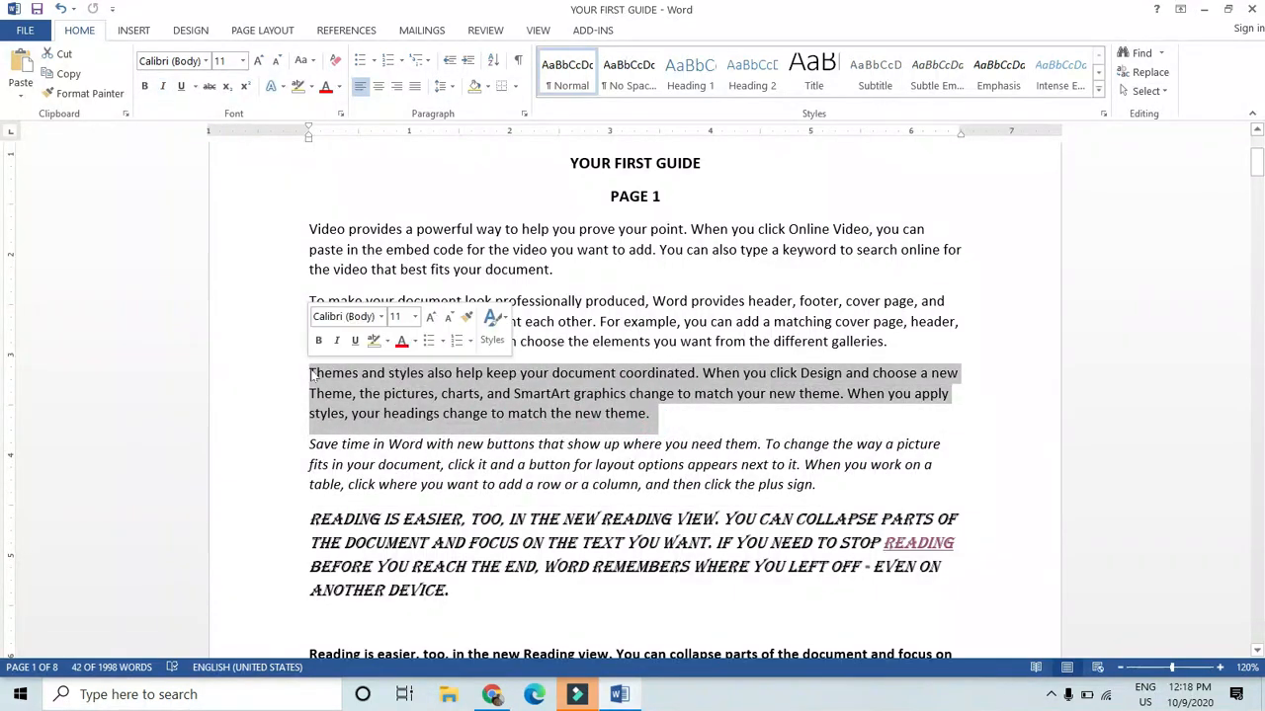
key("ctrl+i")
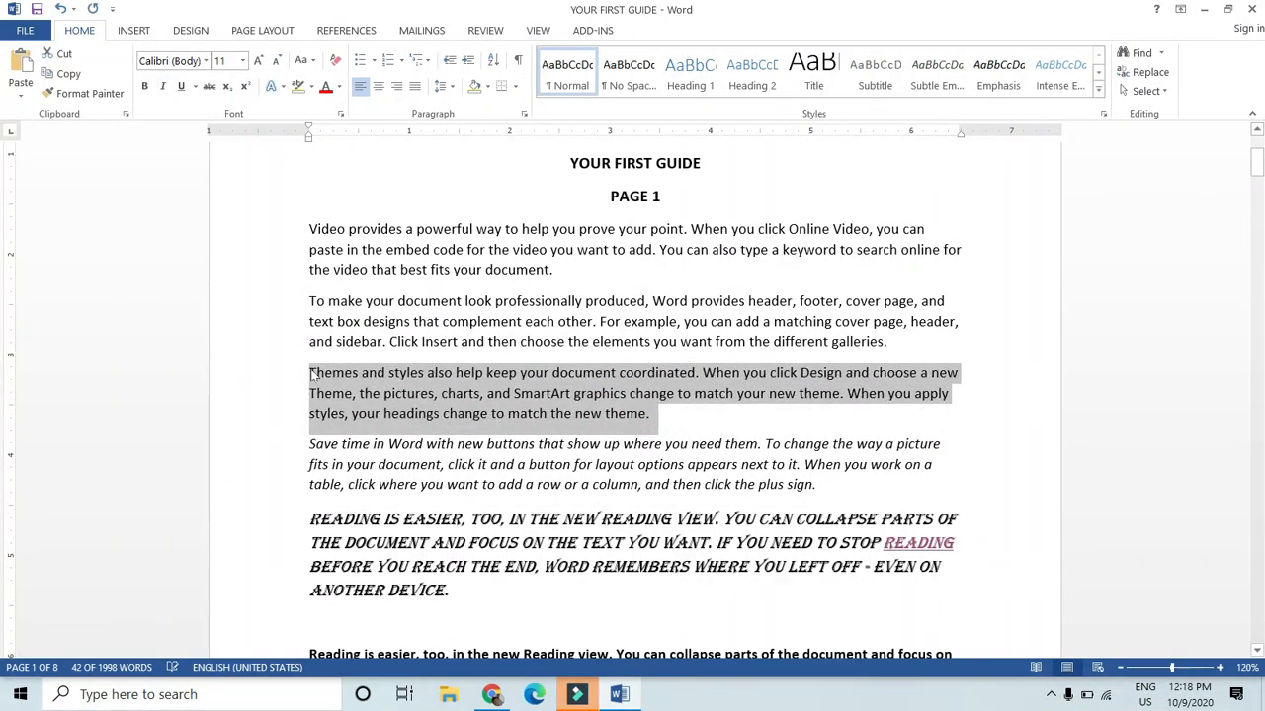
Undo the italic changes on the third and fourth body paragraphs and clear the selection.
key("ctrl+z")
key("ctrl+z")
key("ctrl+z")
key("ctrl+z")
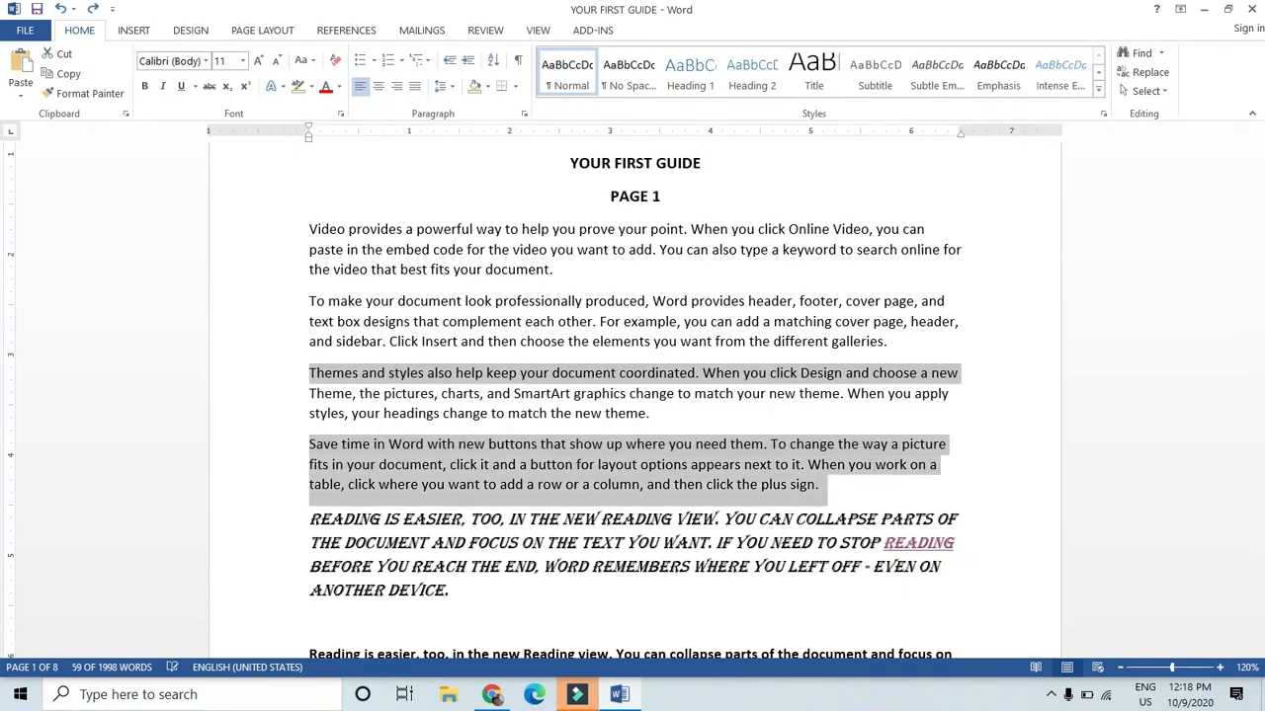
left_click(954, 584)
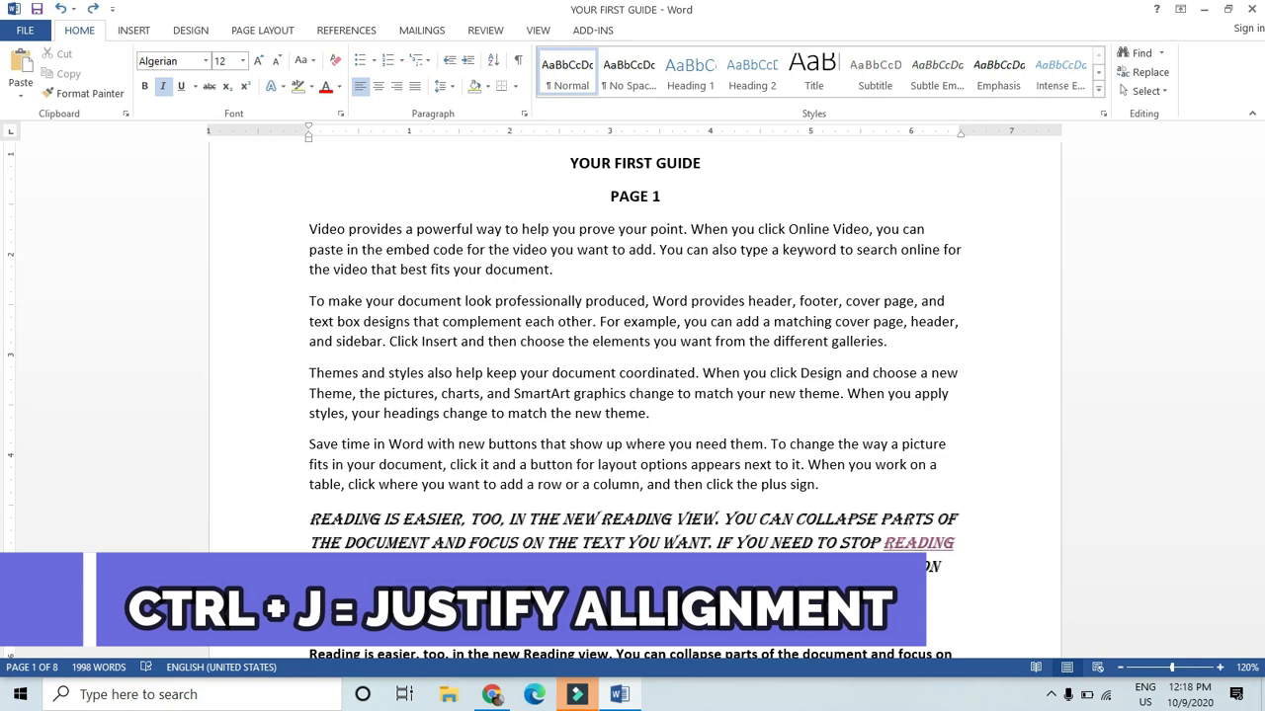
Cycle the first four body paragraphs through justified and right alignment, end with left alignment, and clear the selection.
left_click_drag(818, 484, 285, 258)
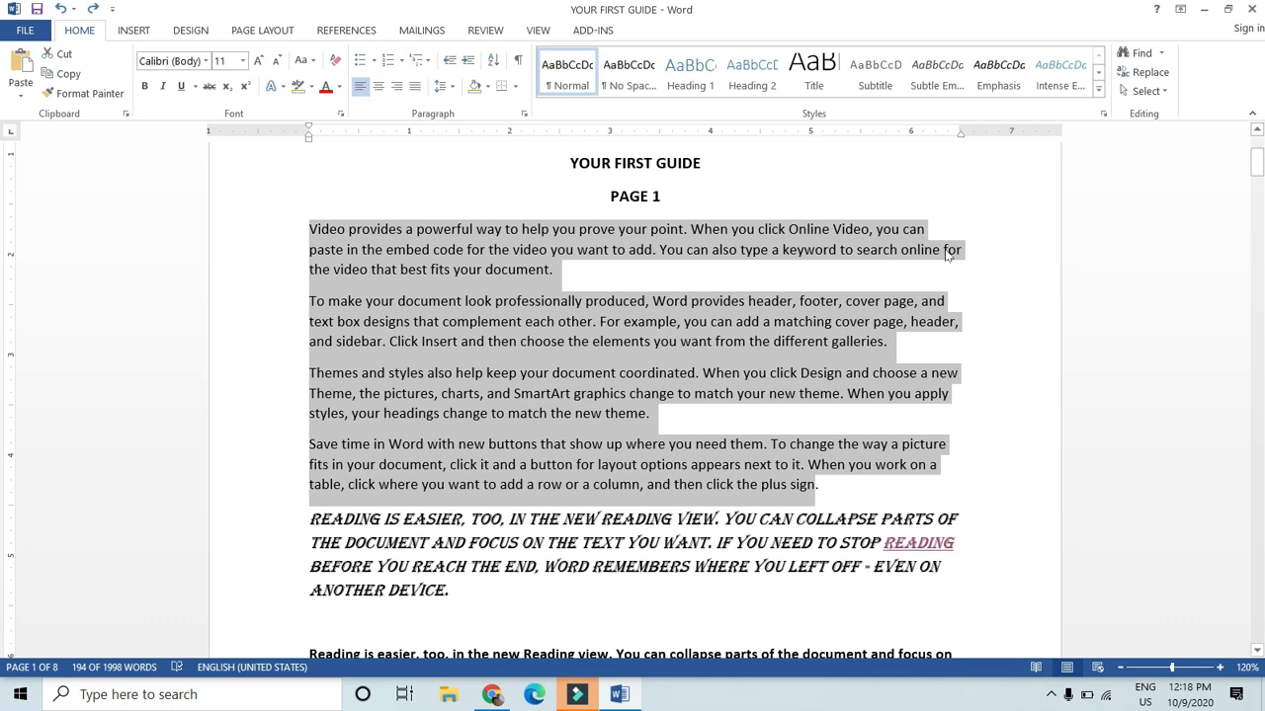
key("ctrl+j")
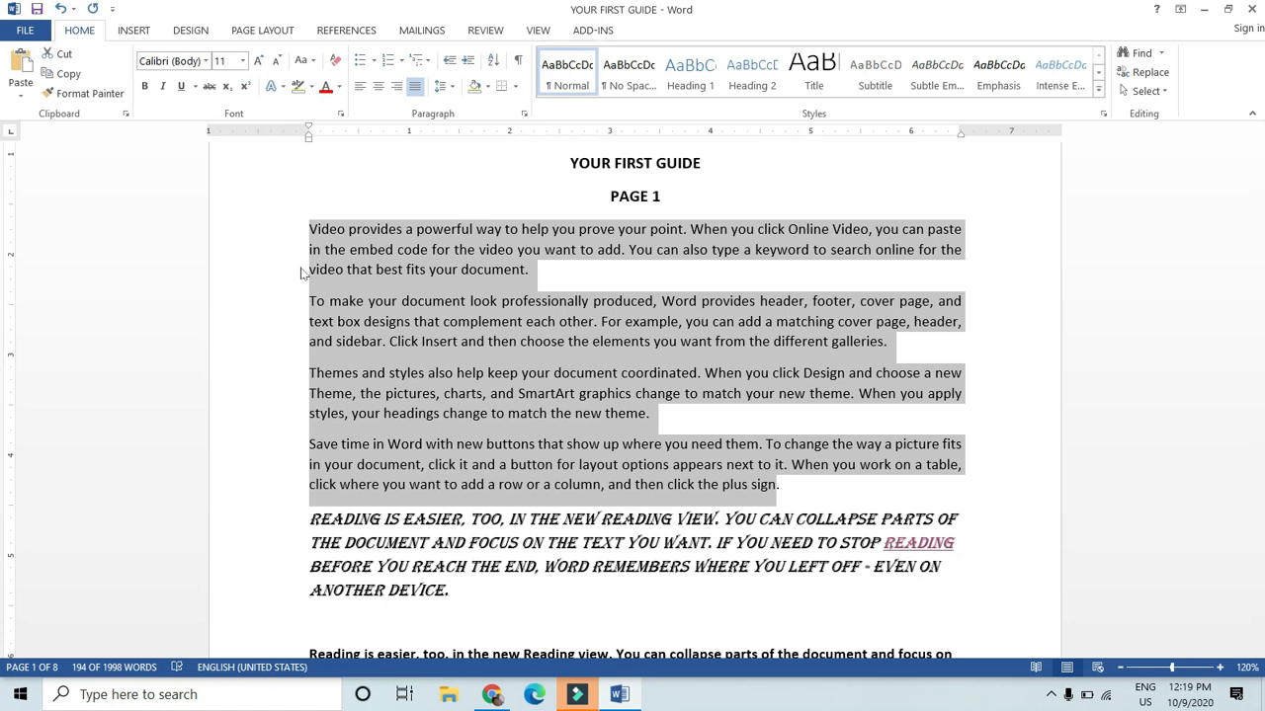
key("ctrl+r")
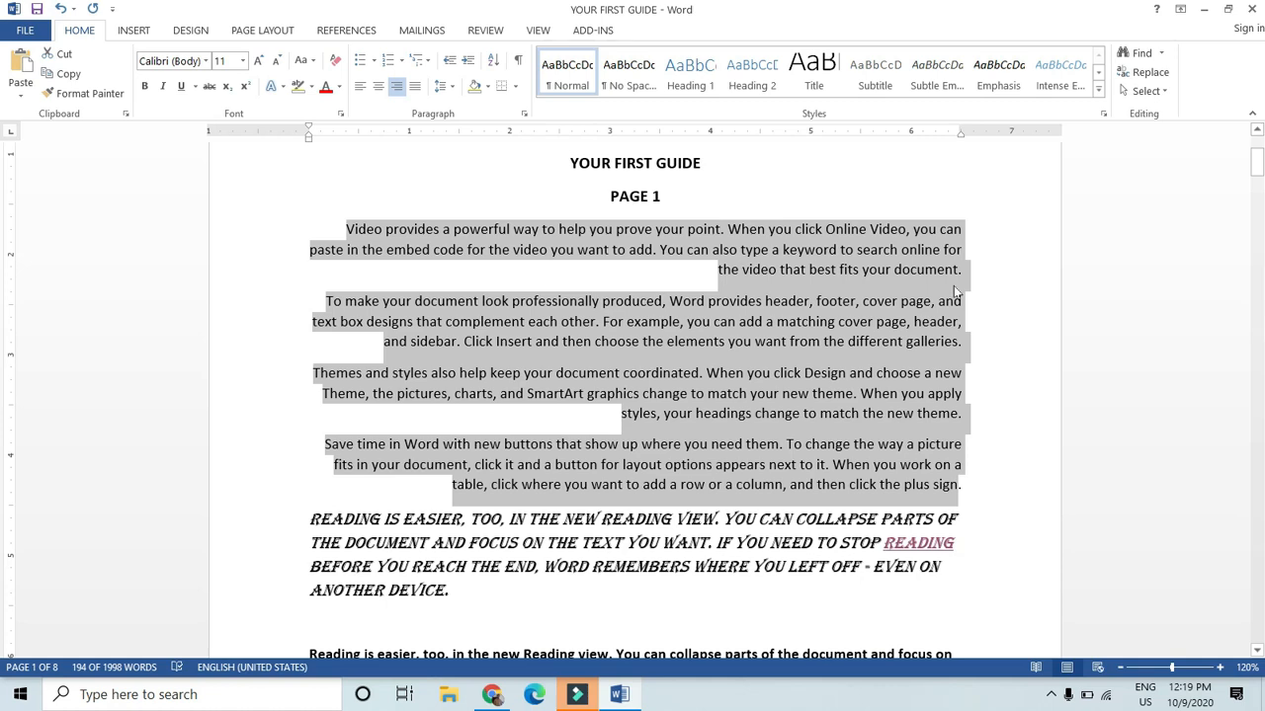
key("ctrl+j")
key("ctrl+l")
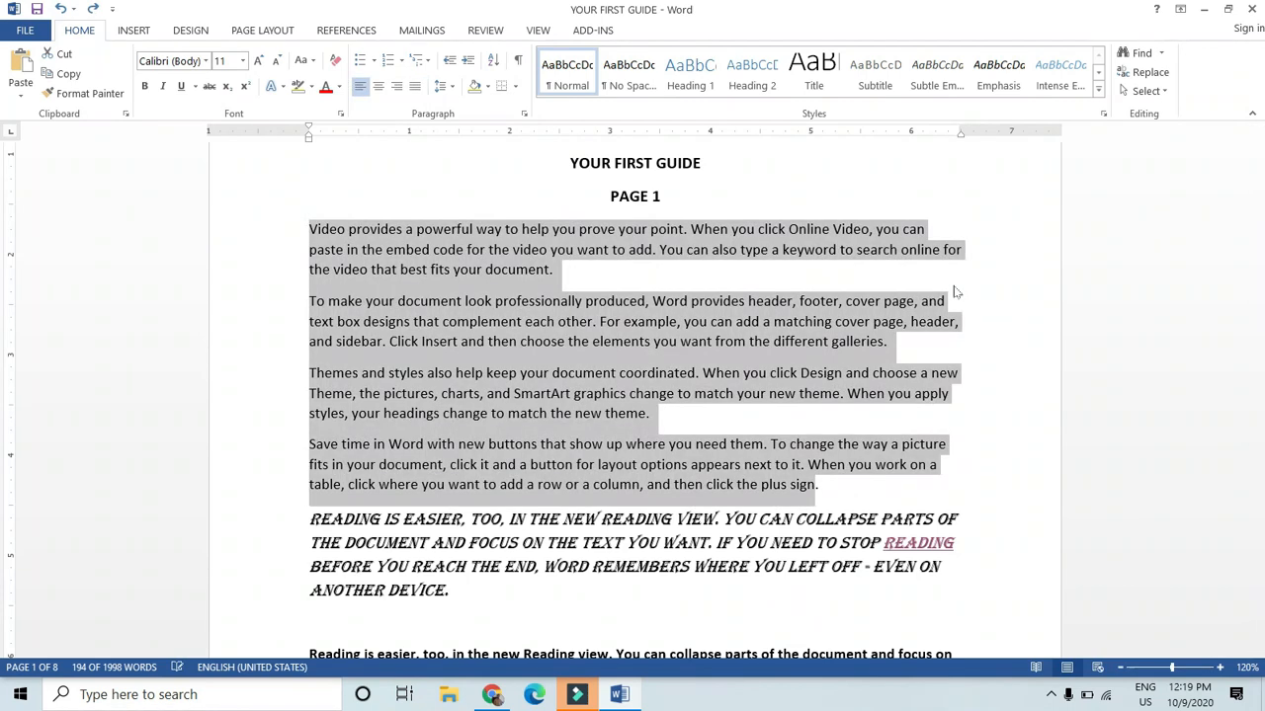
left_click(1000, 482)
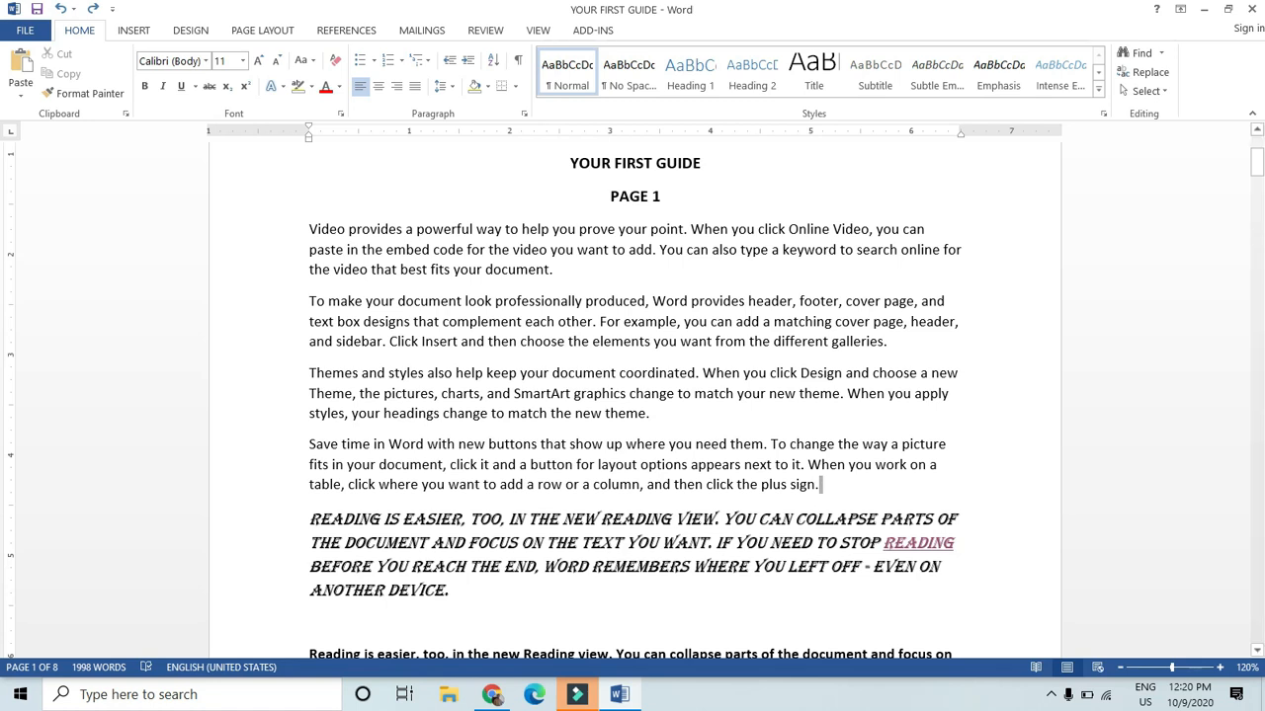
Add the word "google" at the end of the first body paragraph on page 1.
left_click(570, 262)
type("g")
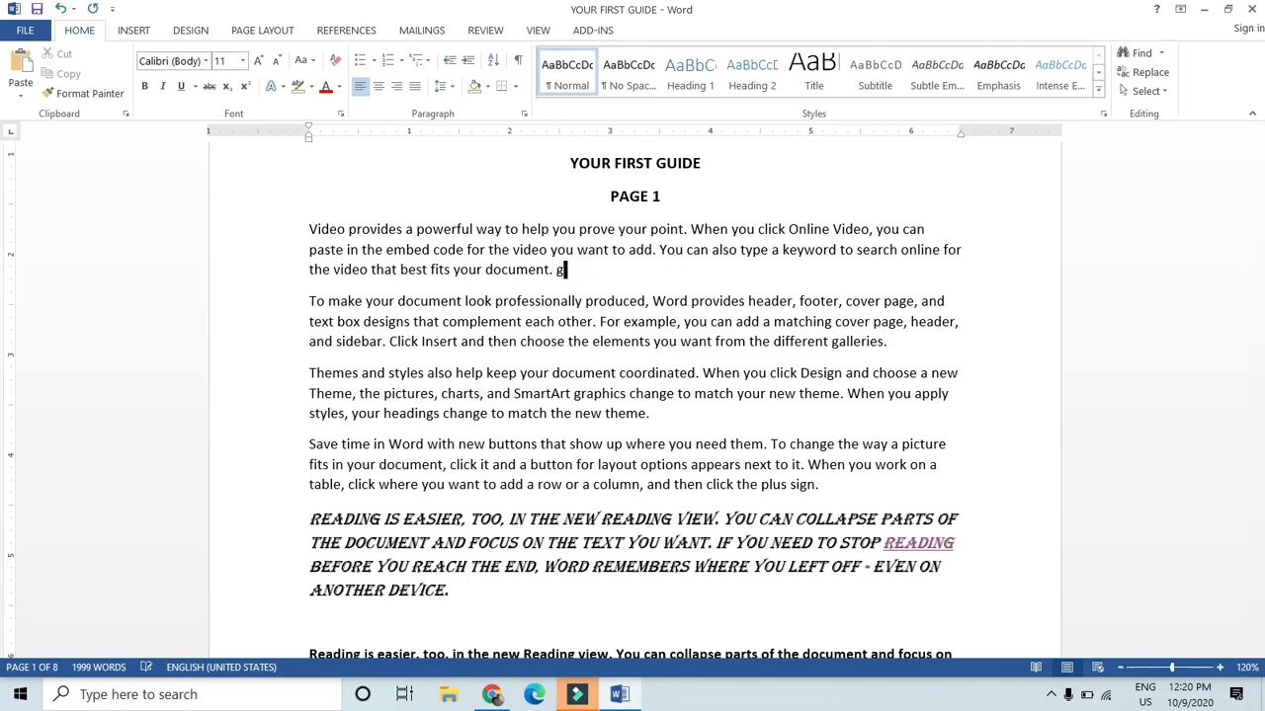
type("oogle")
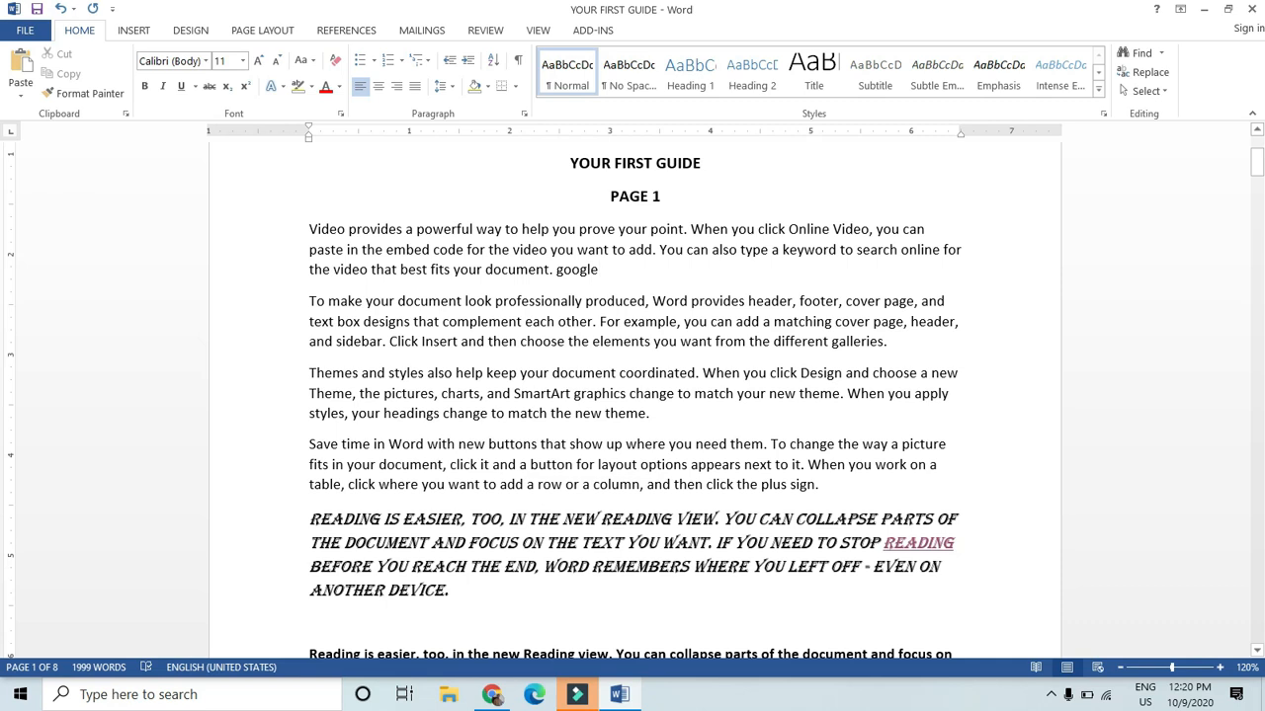
left_click_drag(627, 268, 560, 281)
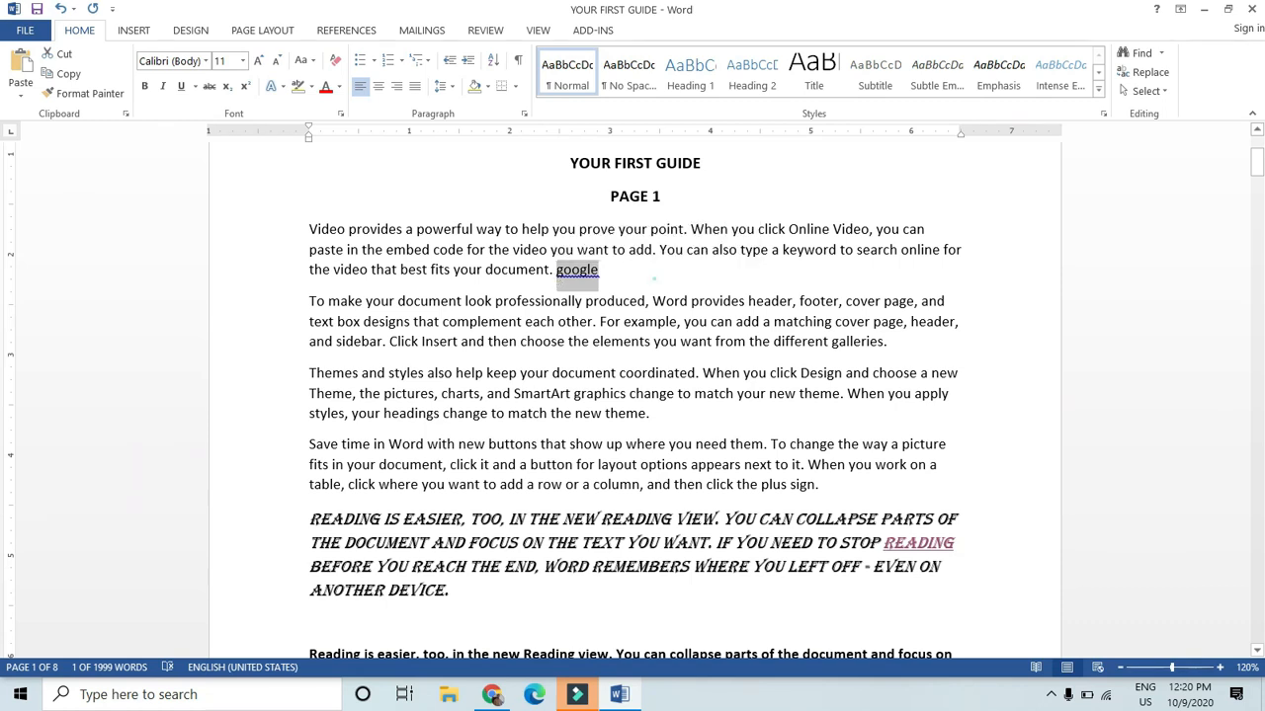
left_click(654, 279)
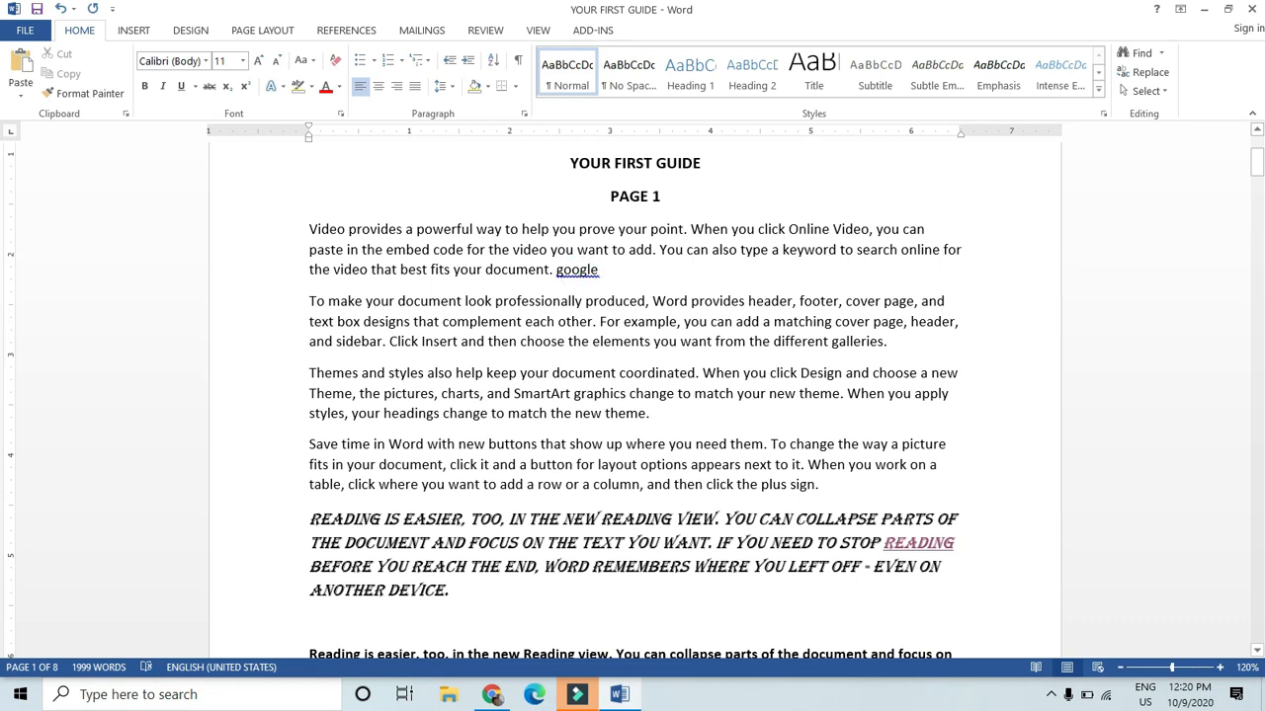
left_click_drag(598, 273, 557, 274)
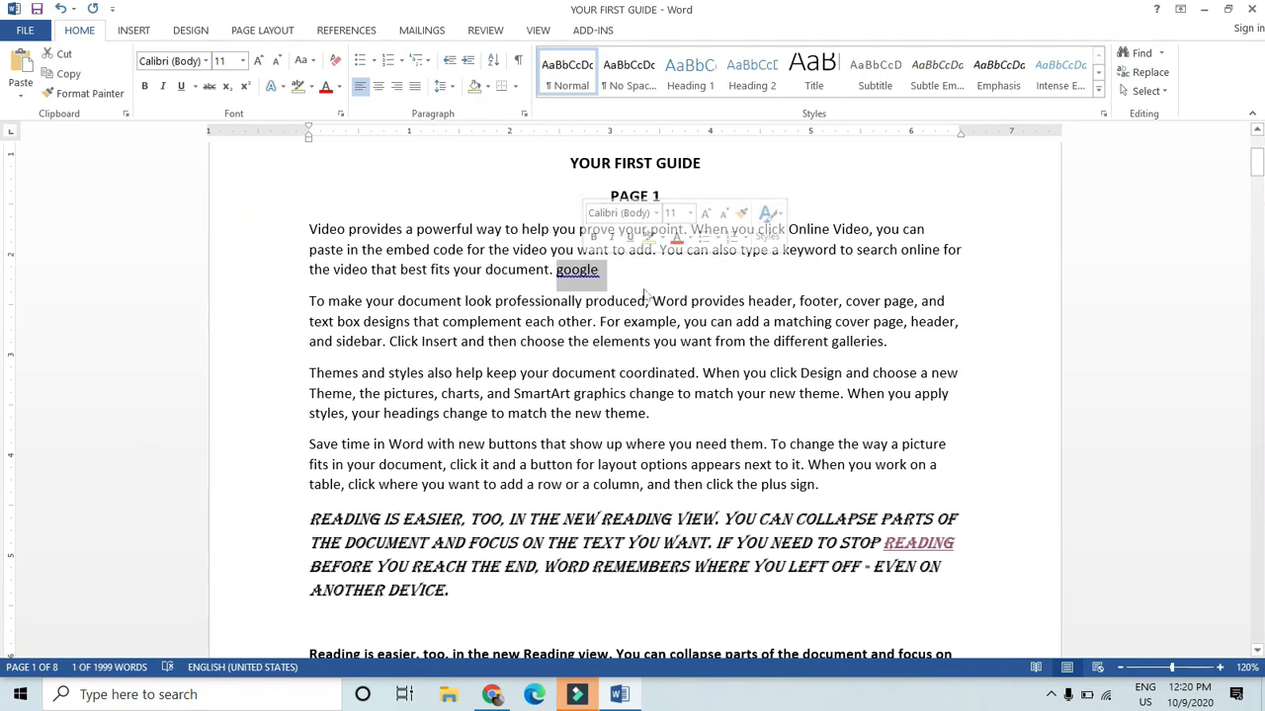
left_click(621, 281)
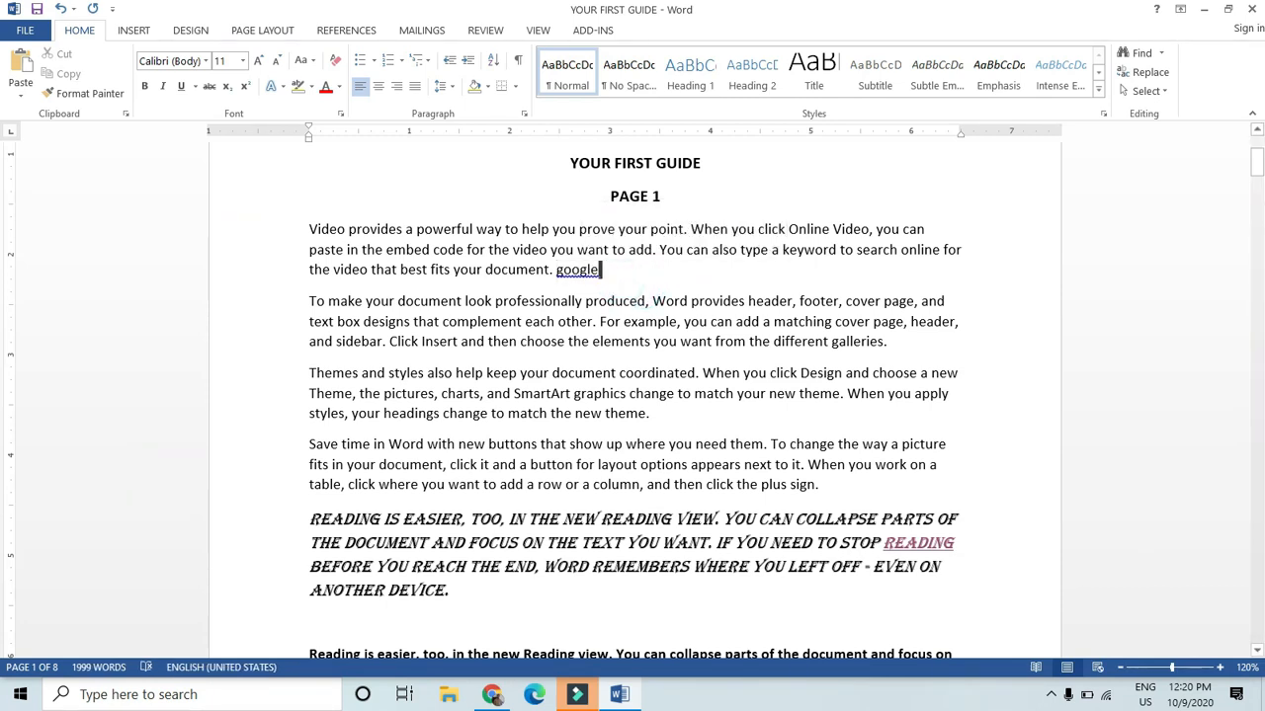
double_click(581, 269)
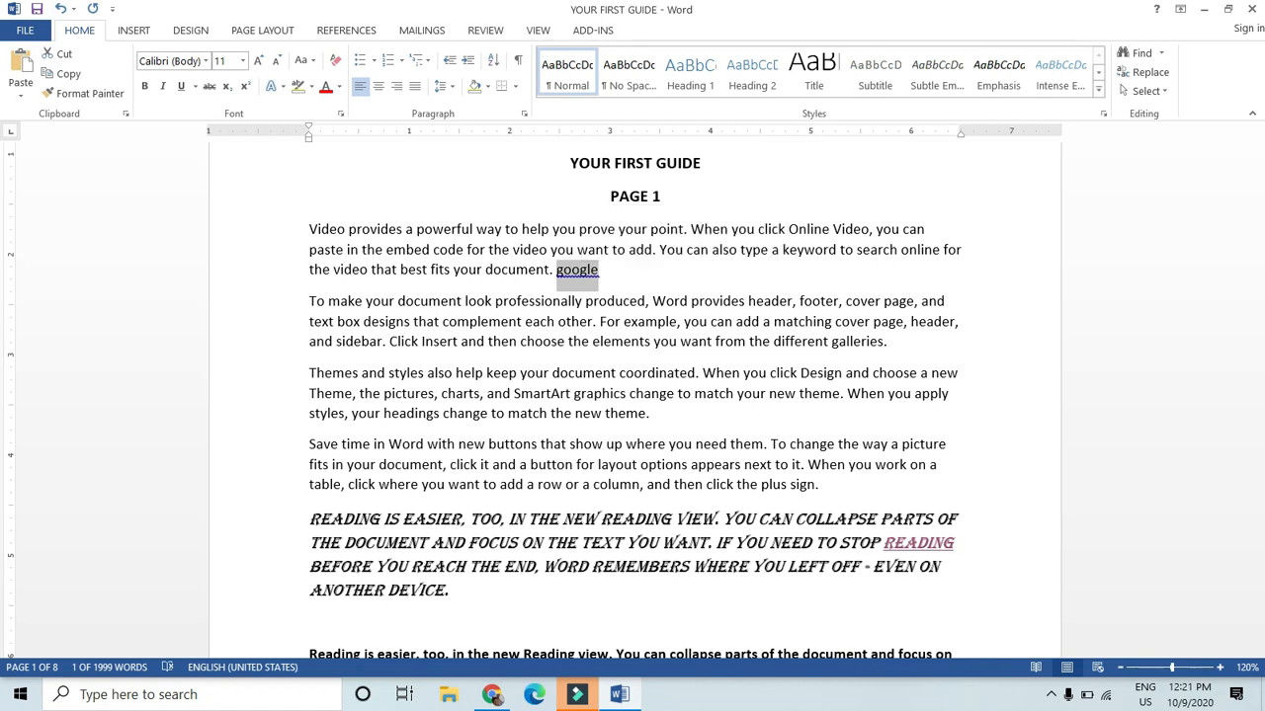
key("ctrl+k")
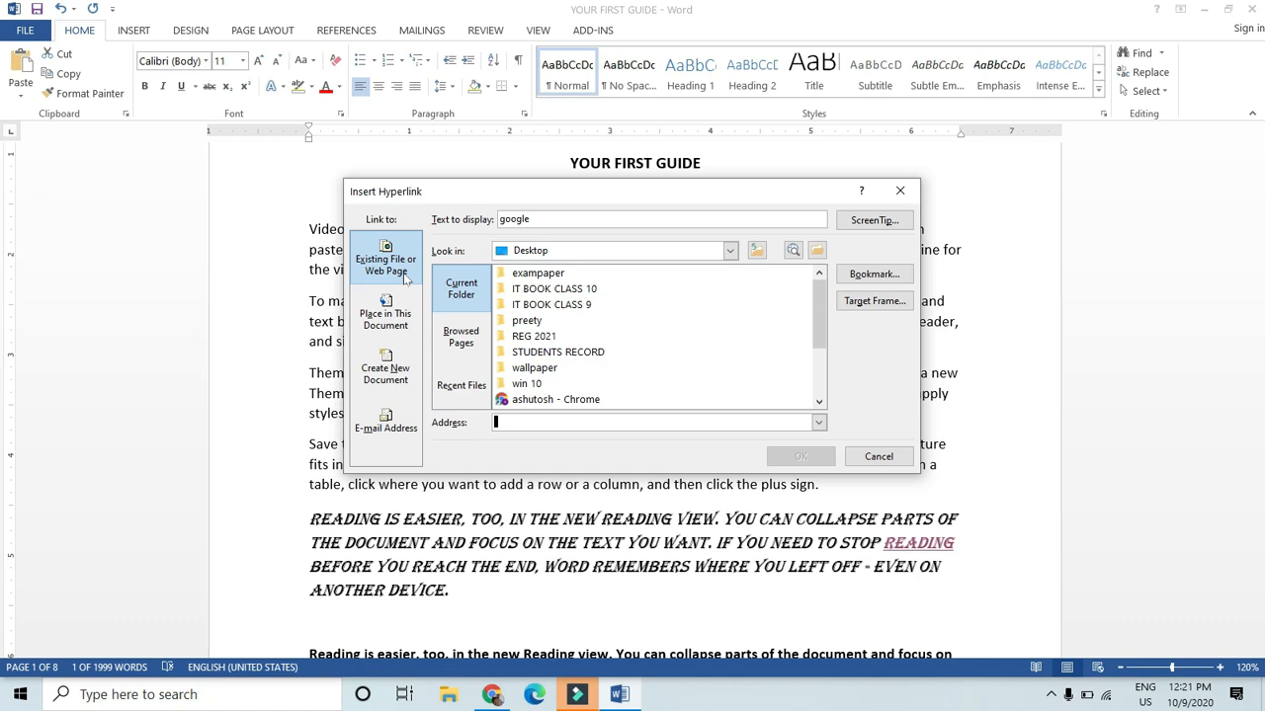
left_click(532, 420)
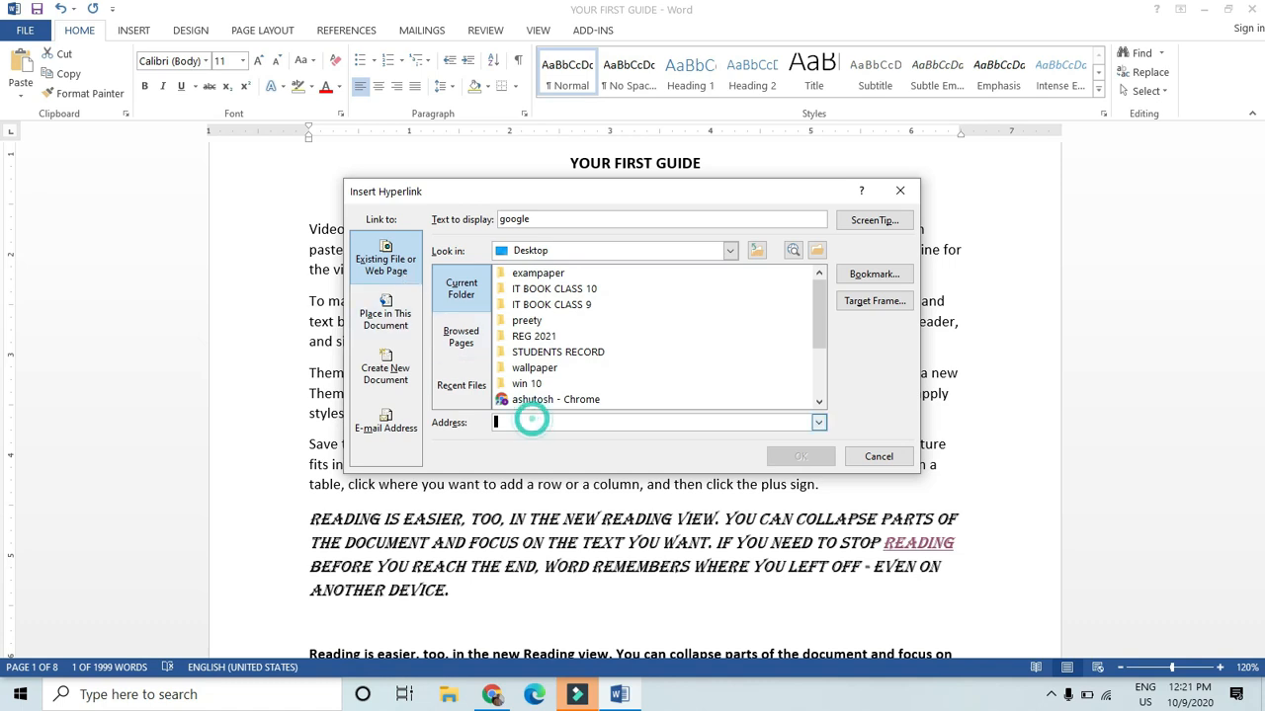
type("www")
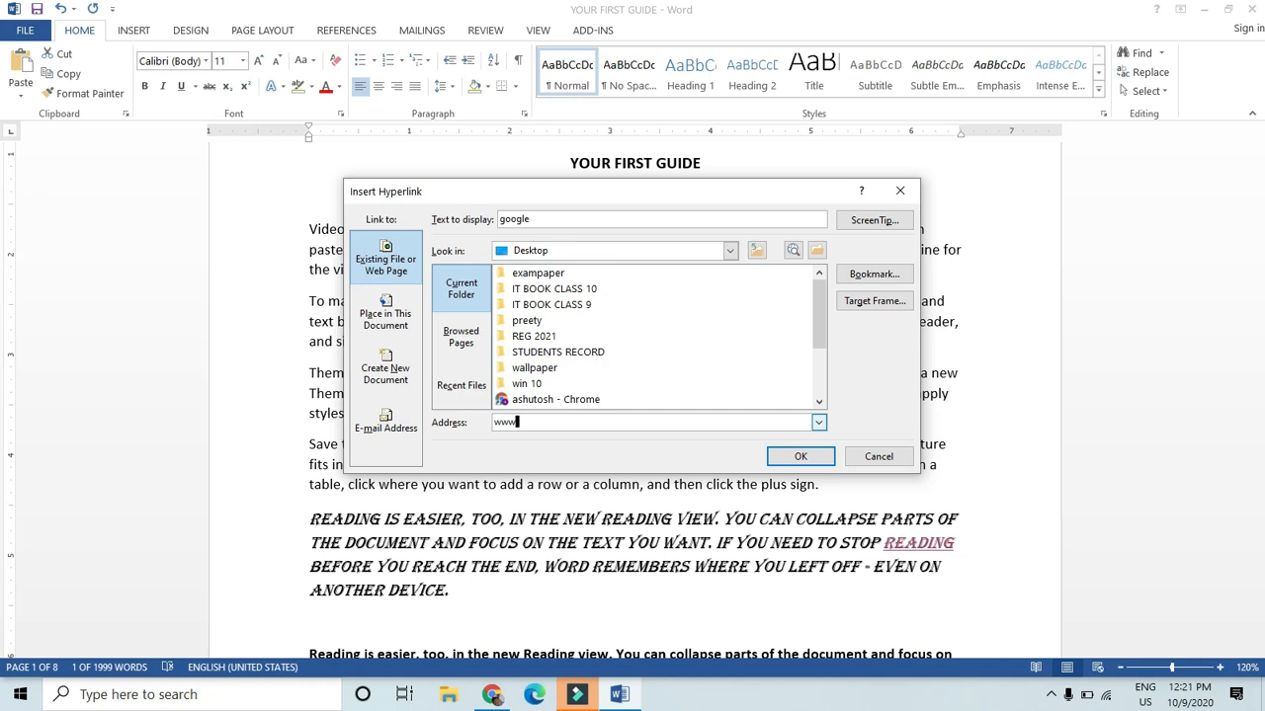
type(".google.")
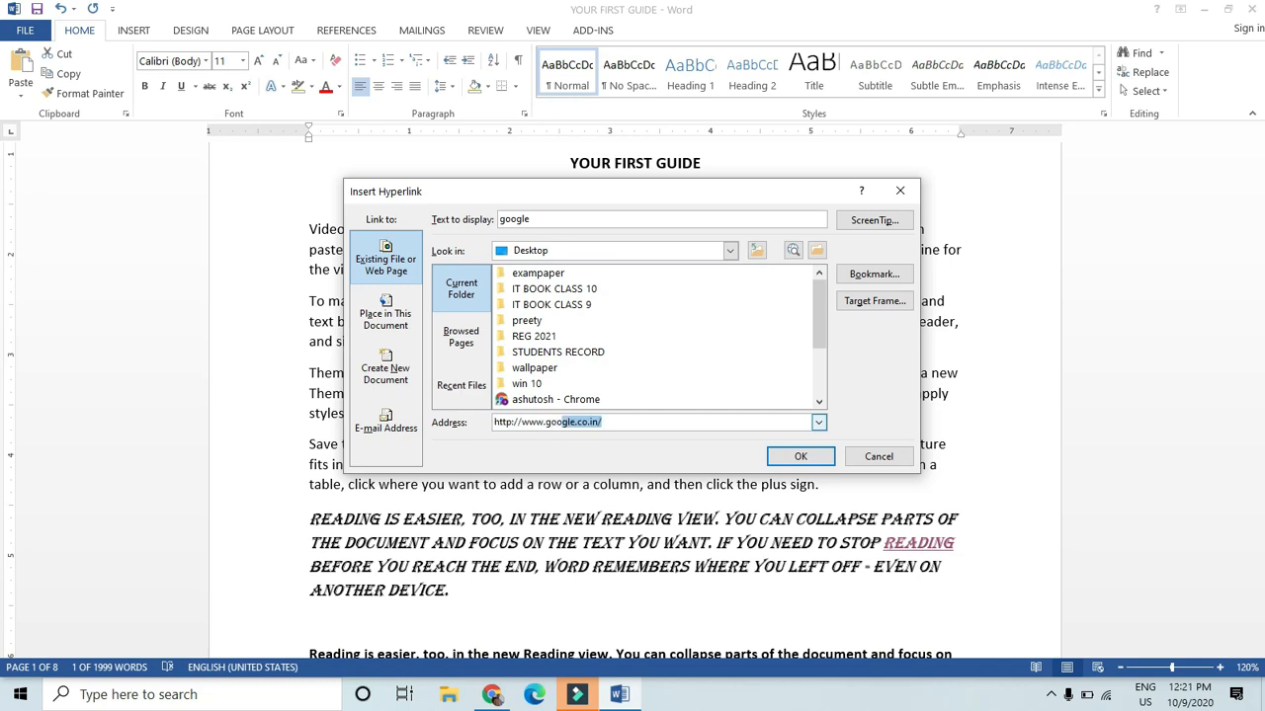
type("co.in/")
left_click(803, 456)
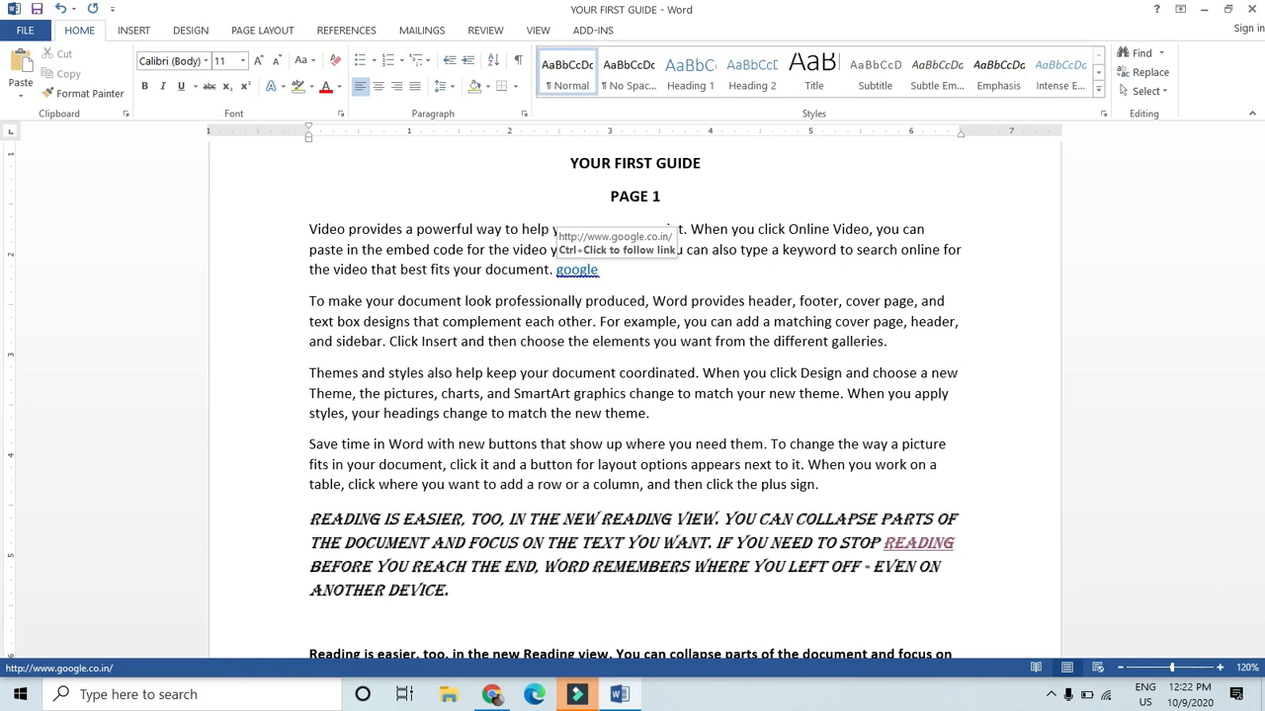
Follow the "google" hyperlink to its page in Chrome and return to the Word document.
left_click(573, 282, "ctrl")
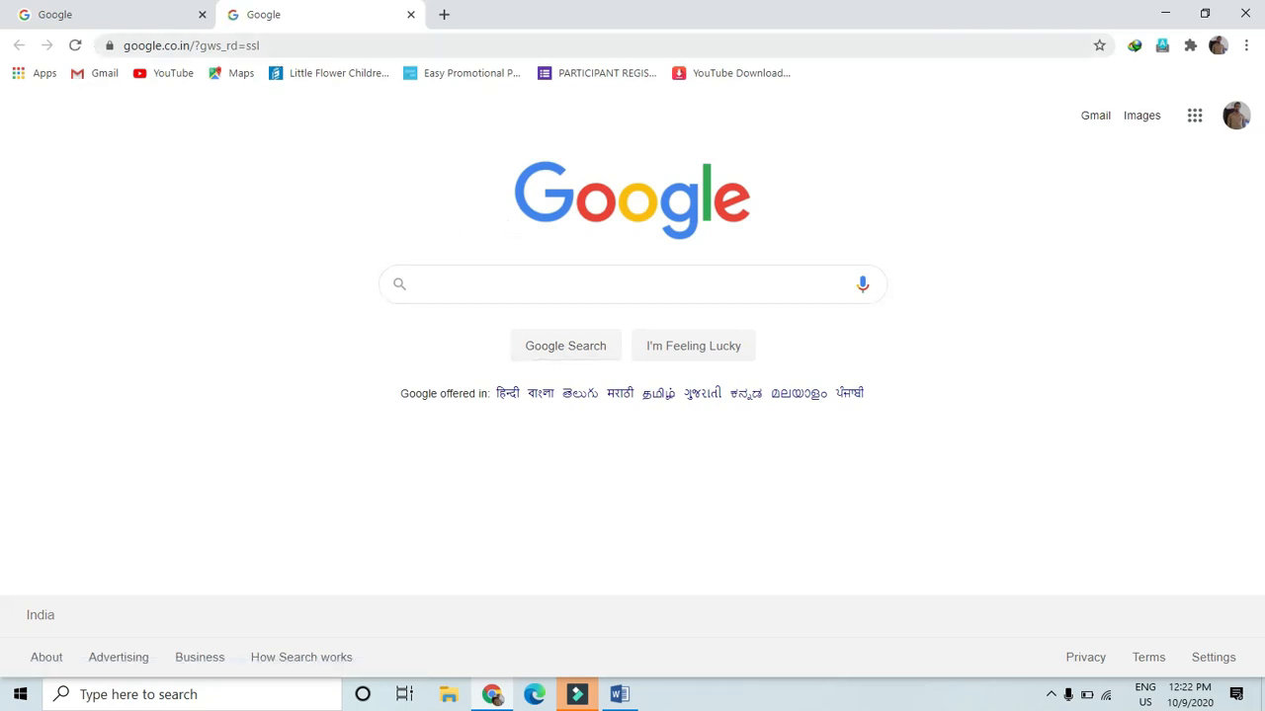
left_click(305, 42)
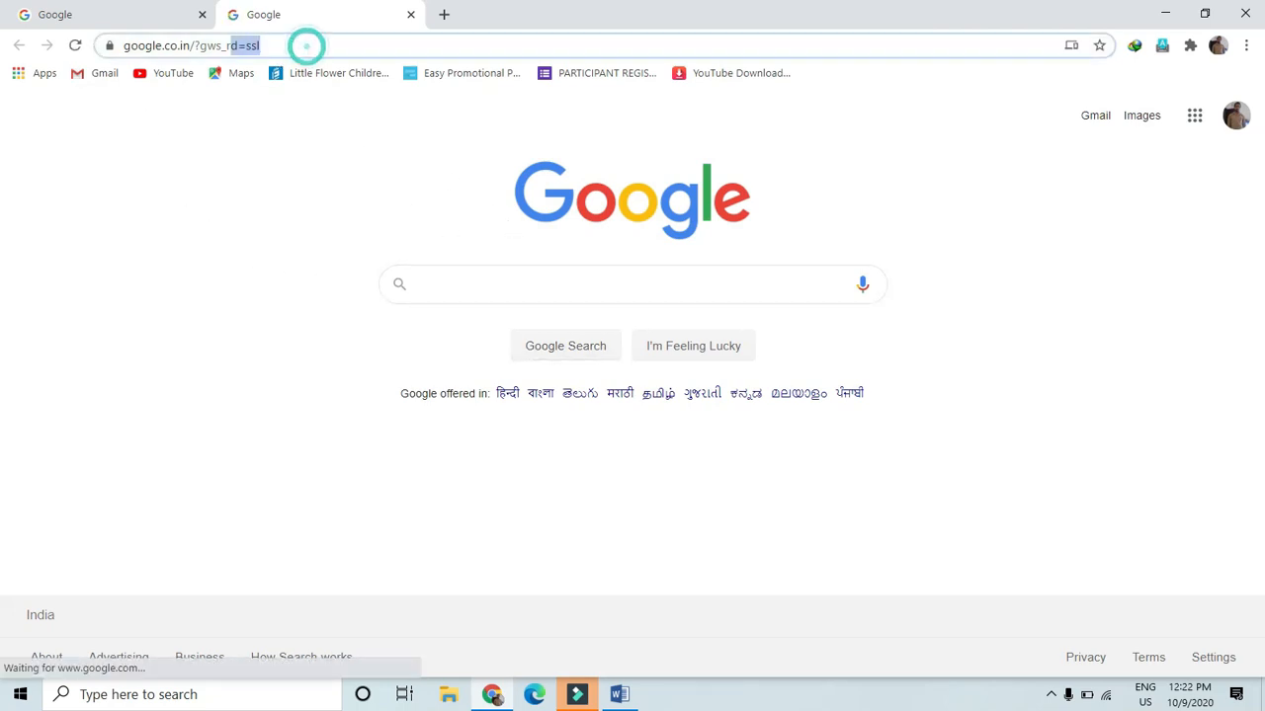
left_click(117, 191)
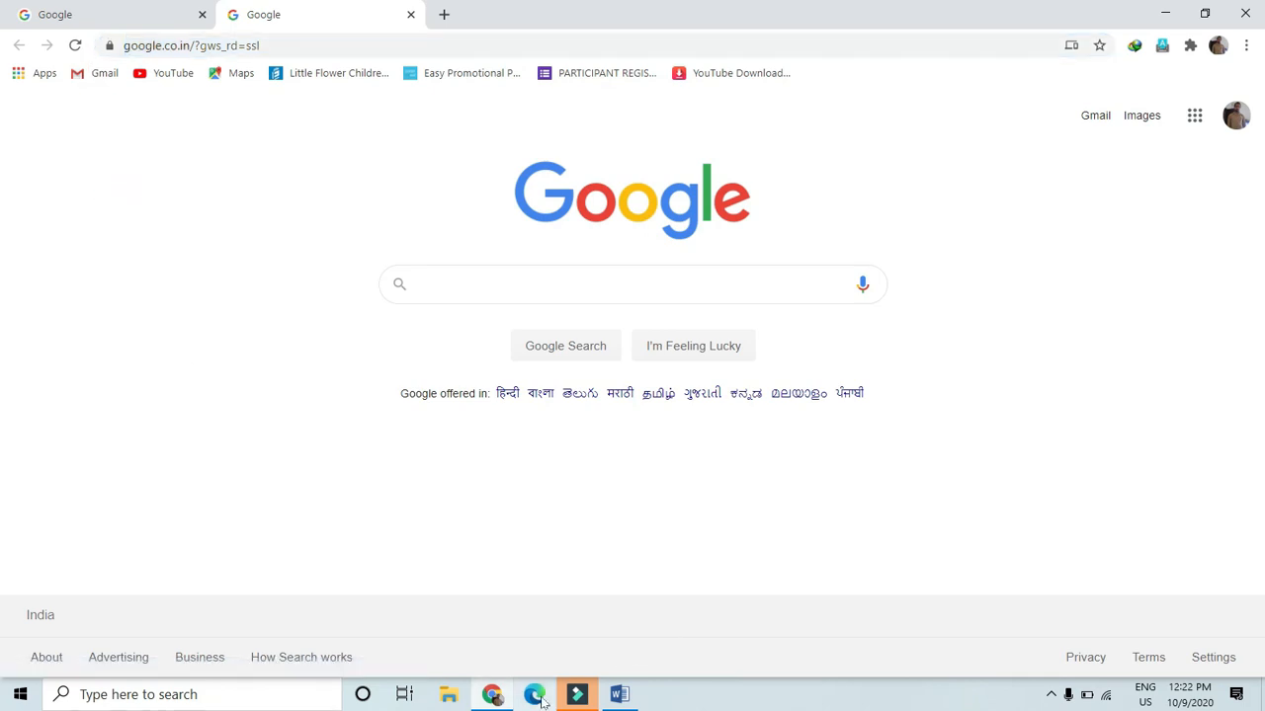
left_click(617, 695)
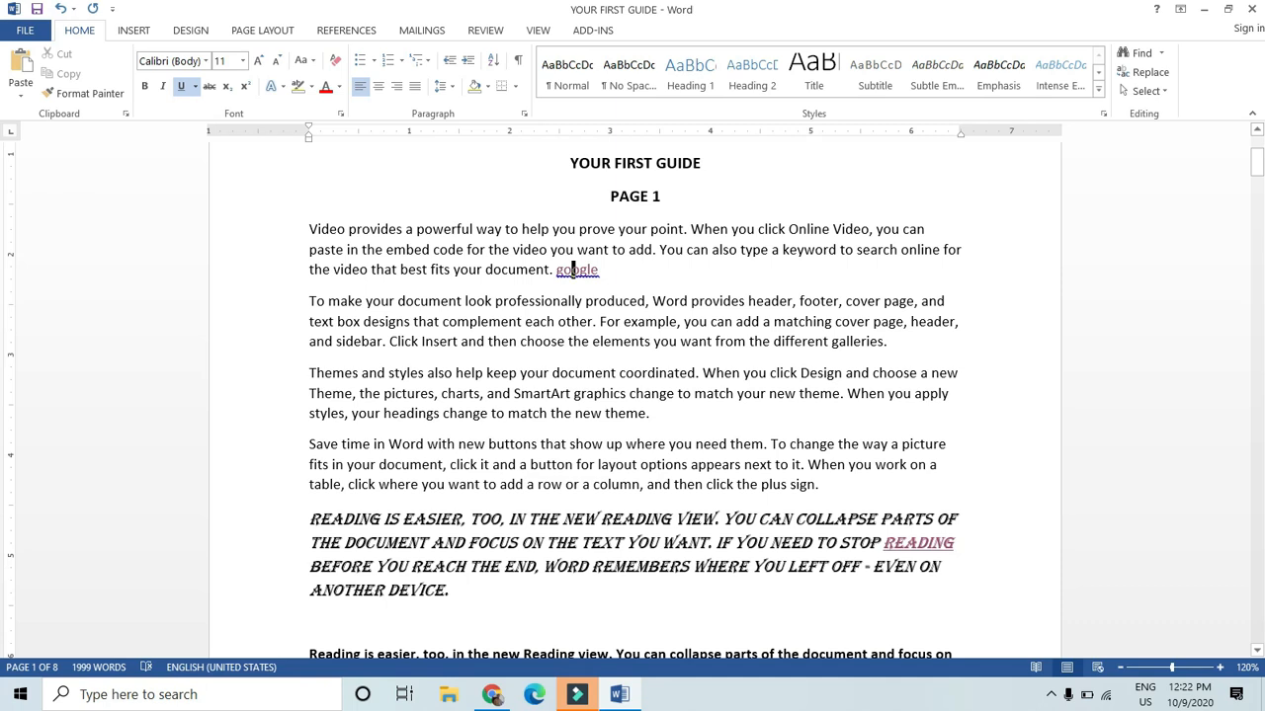
Hyperlink the word "galleries." at the end of the second body paragraph to the Desktop document "X - I.T.".
left_click_drag(890, 341, 833, 343)
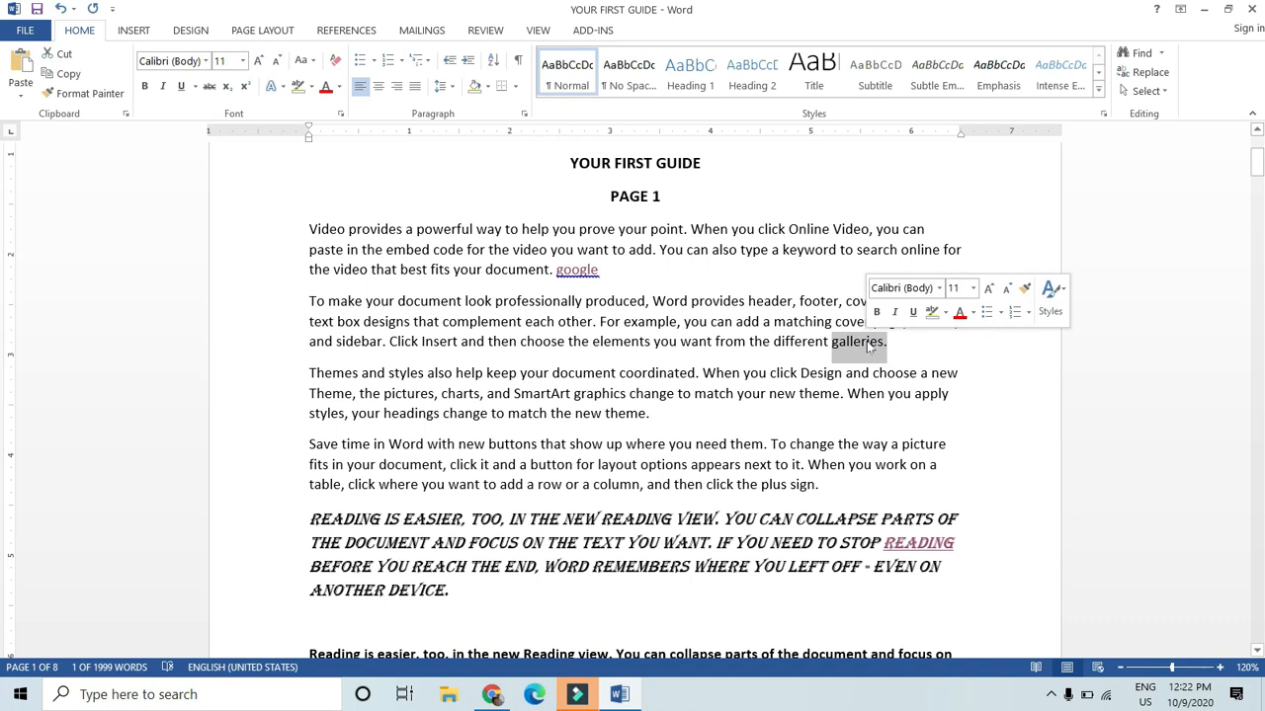
key("ctrl+k")
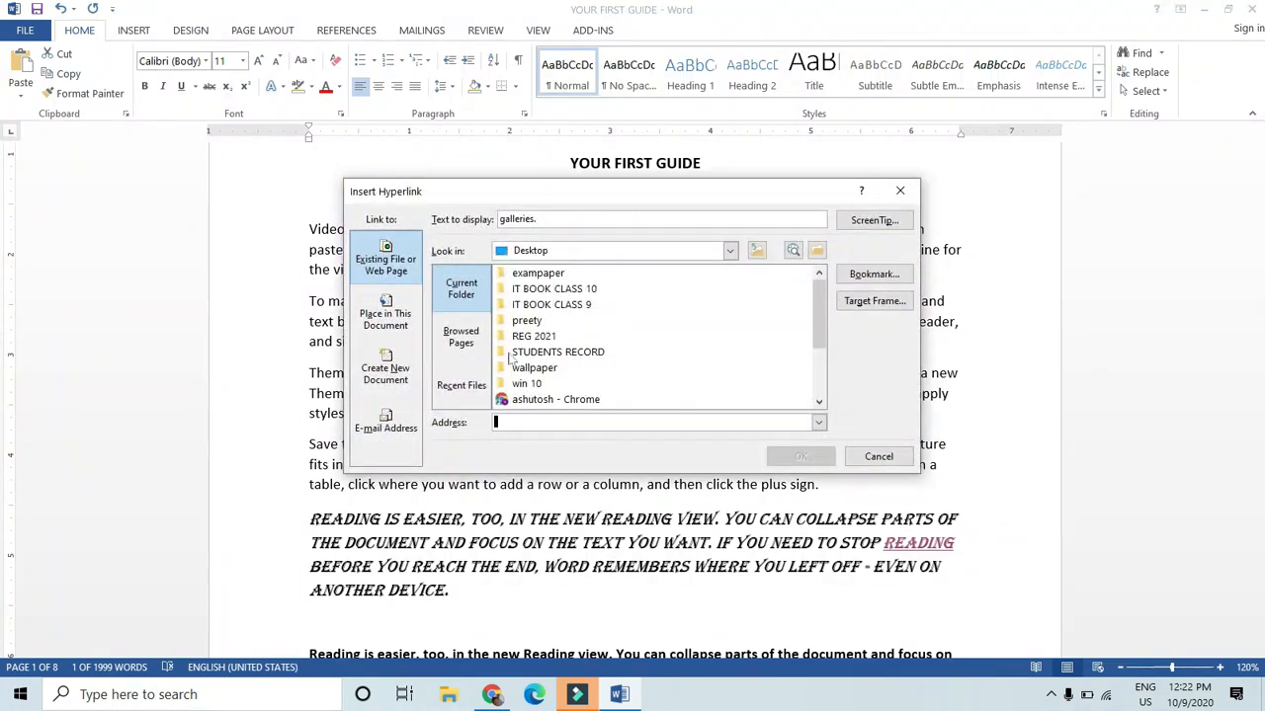
scroll(543, 338, "down", 2)
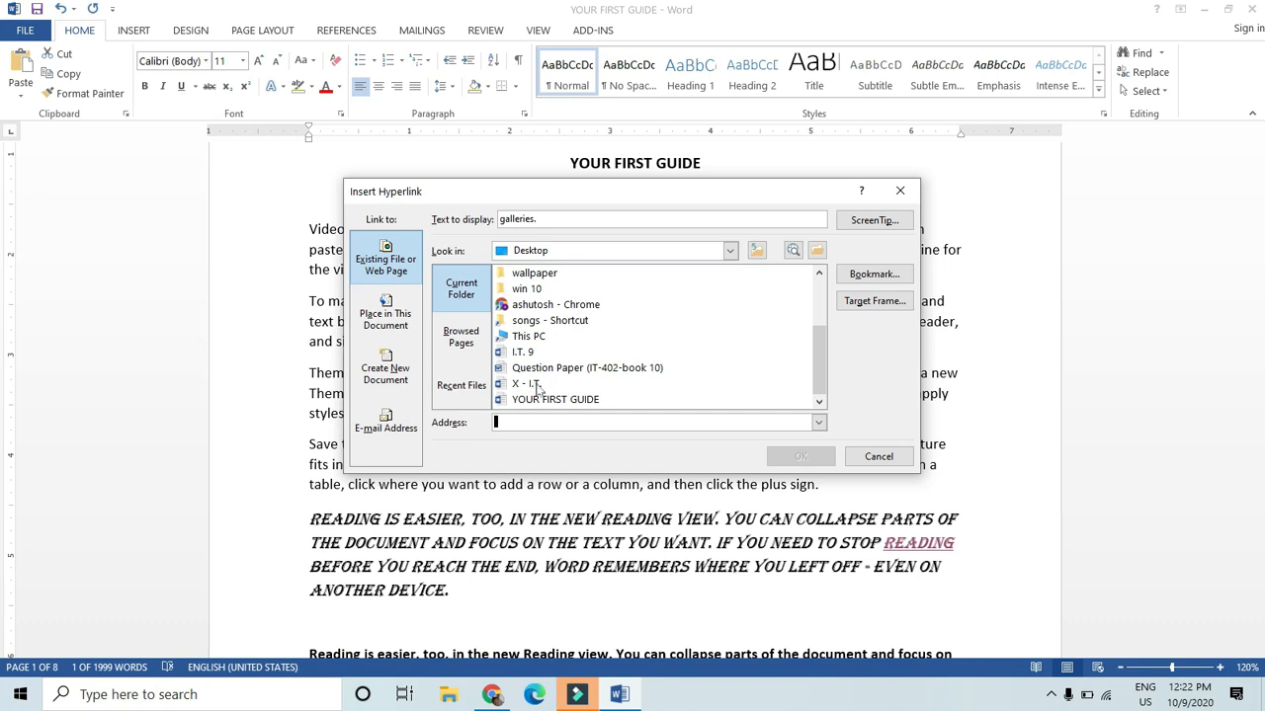
left_click(536, 385)
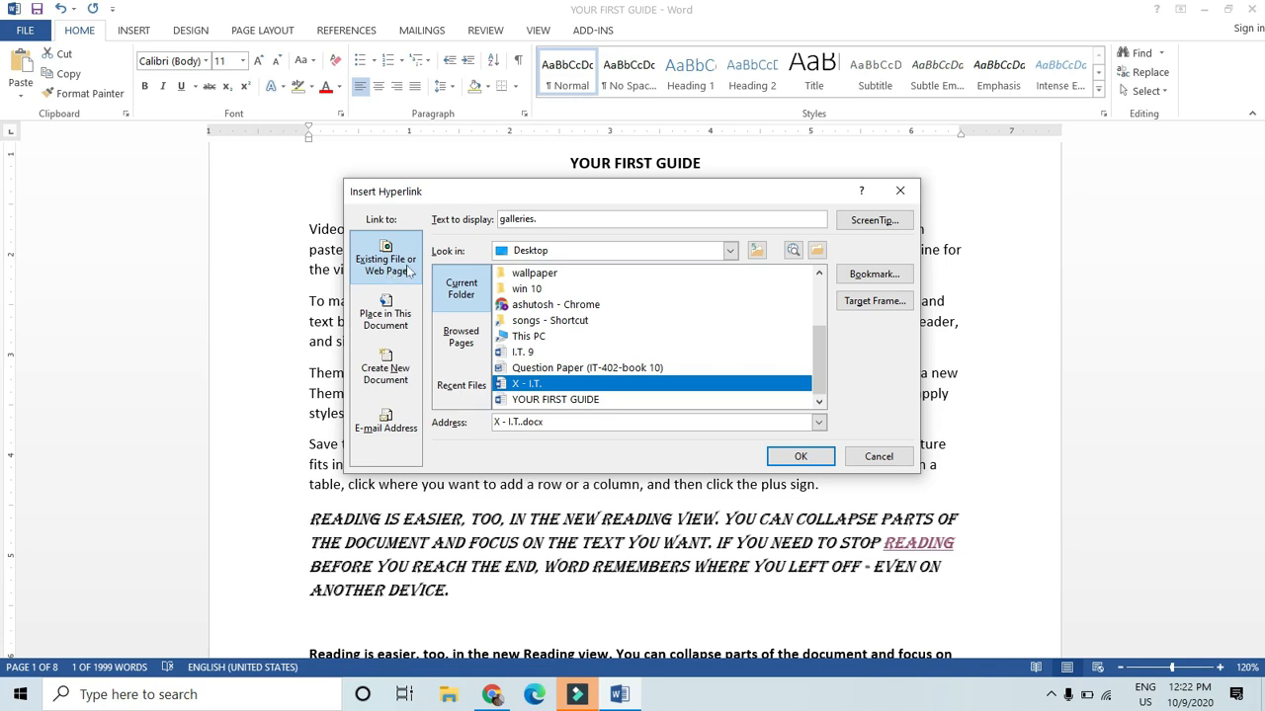
left_click(799, 456)
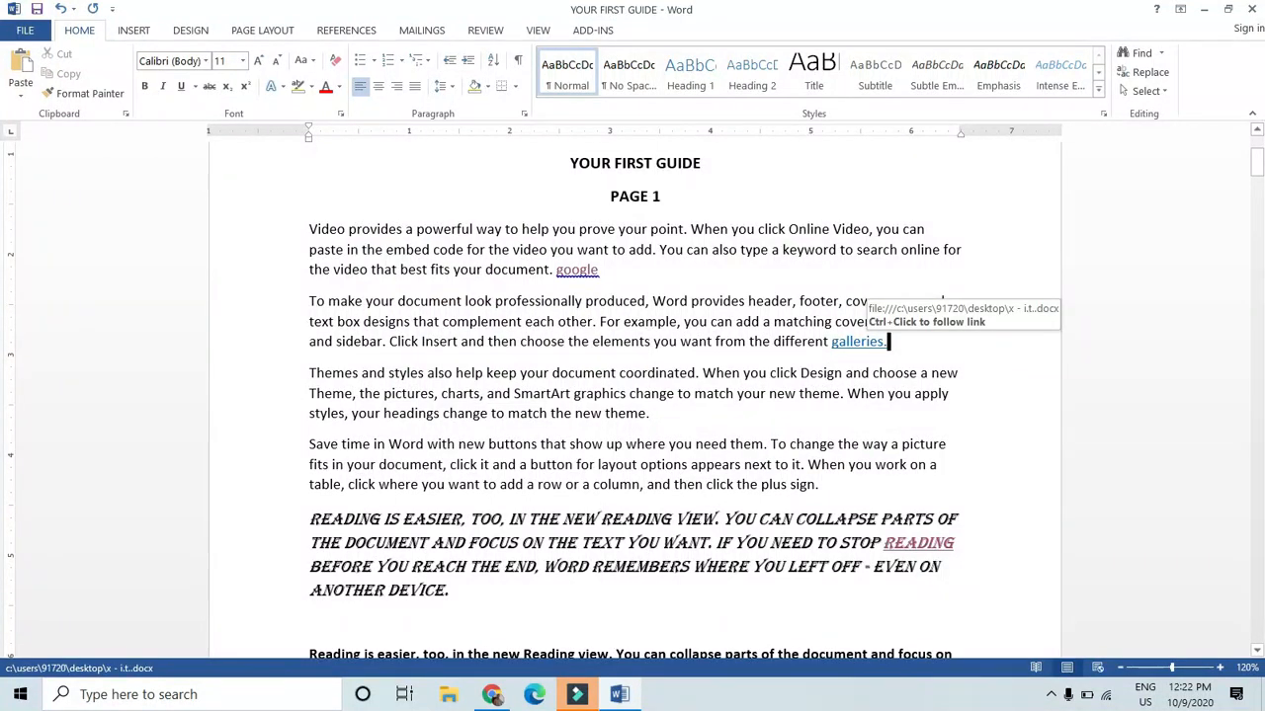
Follow the "galleries." hyperlink, look through the linked document, and close it.
left_click(855, 342, "ctrl")
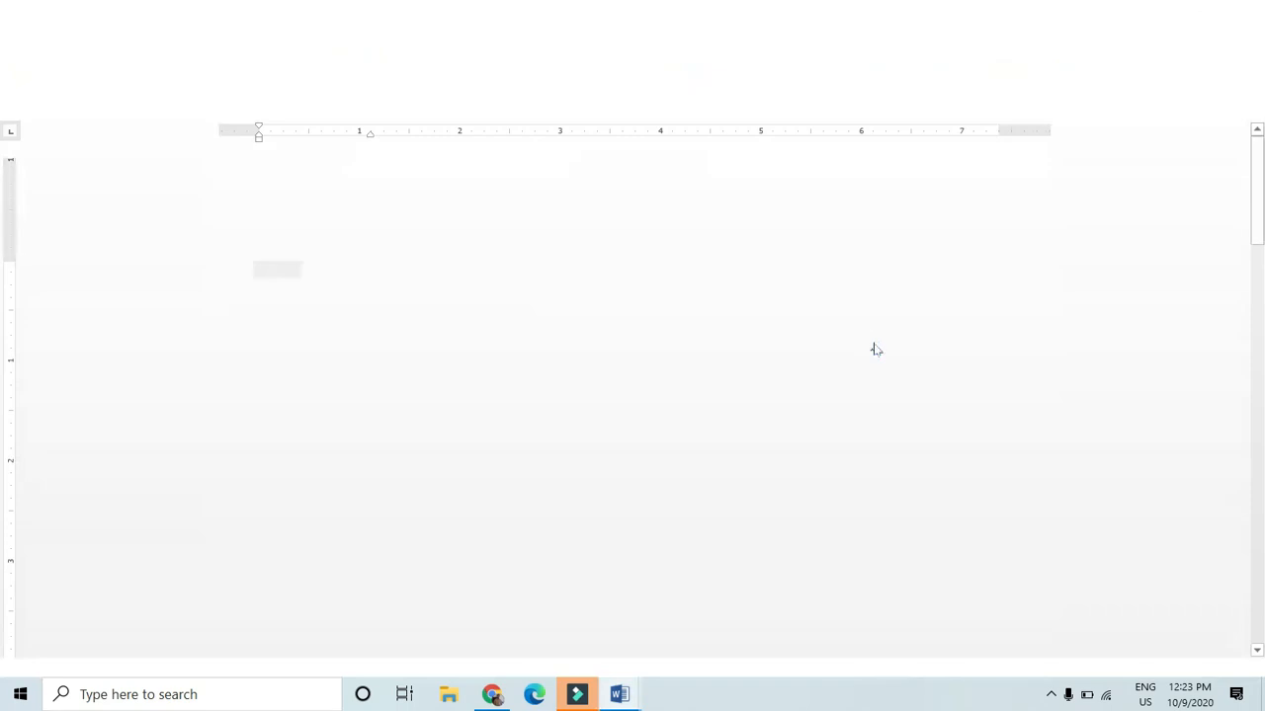
scroll(875, 349, "down", 2)
scroll(633, 395, "down", 6)
scroll(632, 395, "down", 3)
scroll(632, 395, "up", 3)
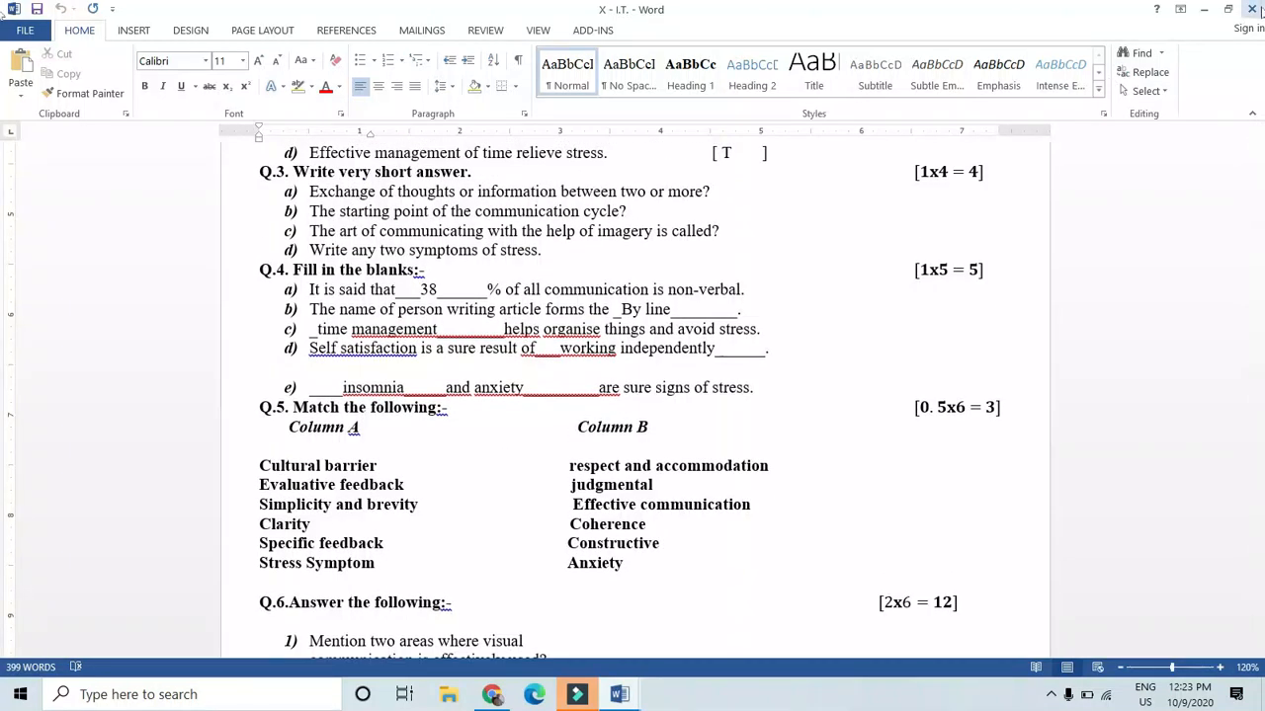
left_click(1252, 9)
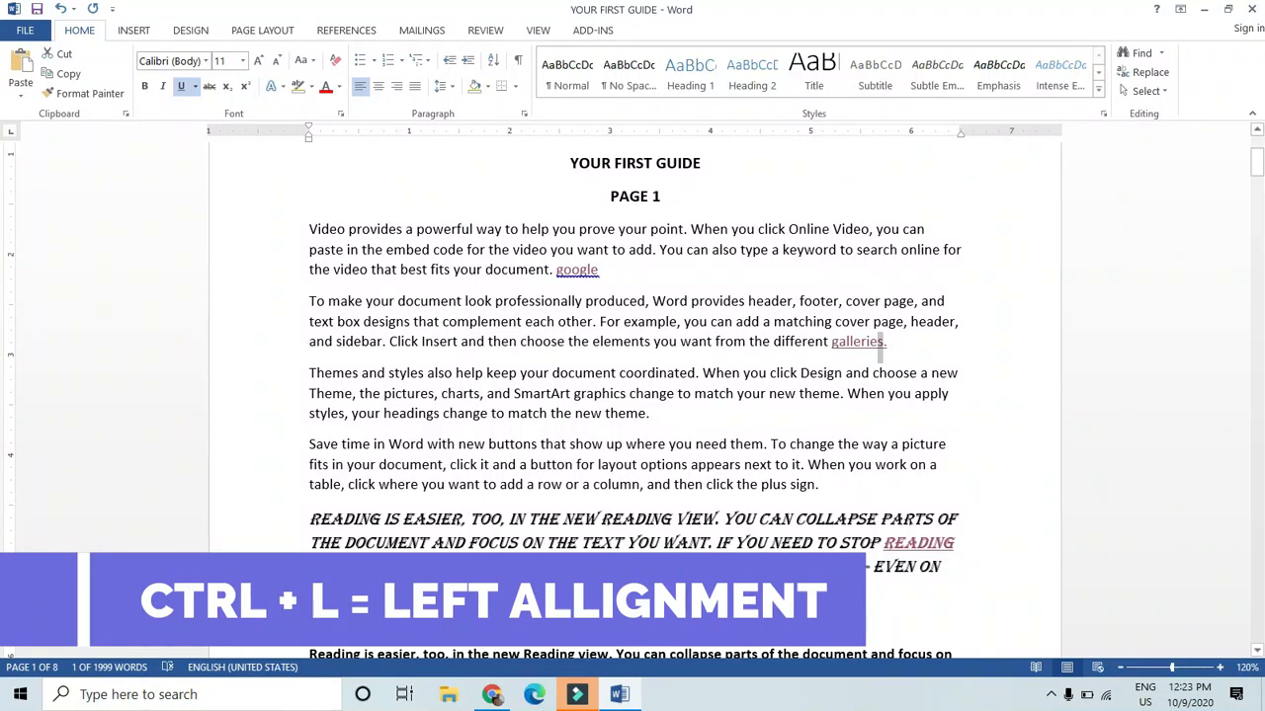
Centre-align the five body paragraphs from "Video provides" through "another device." on page 1.
key("ctrl+a")
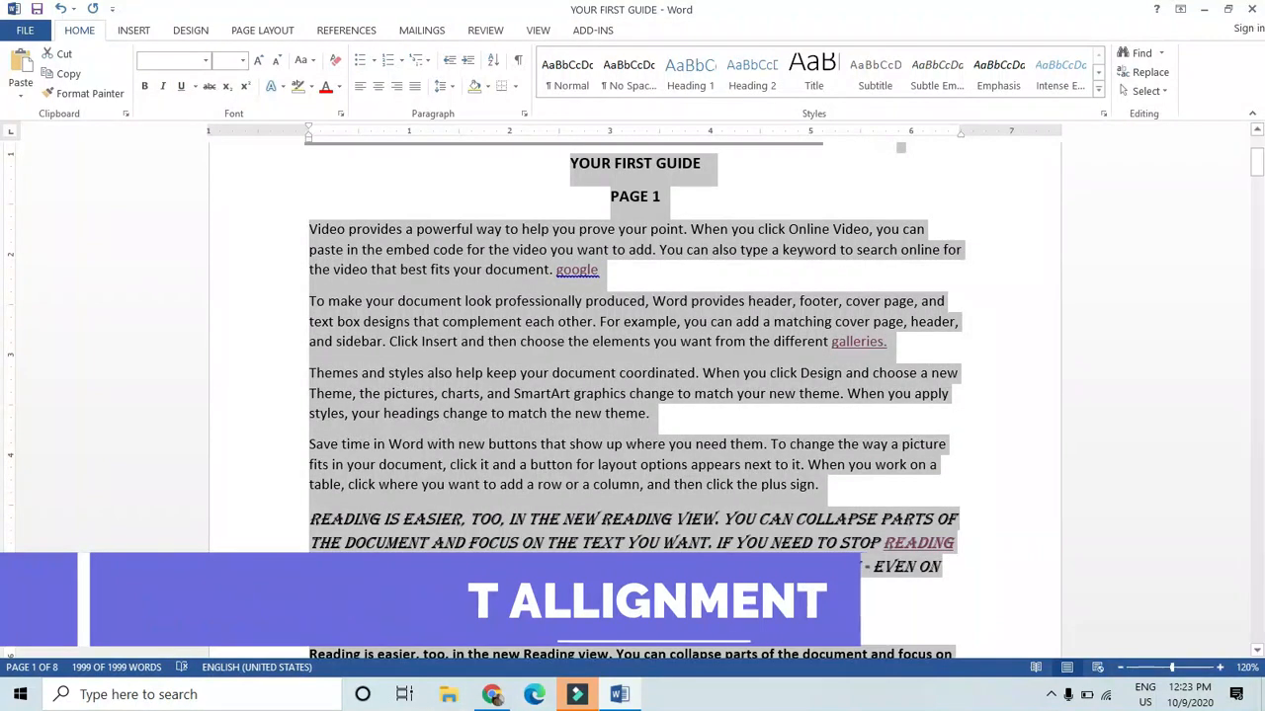
left_click(457, 592)
left_click_drag(457, 592, 303, 238)
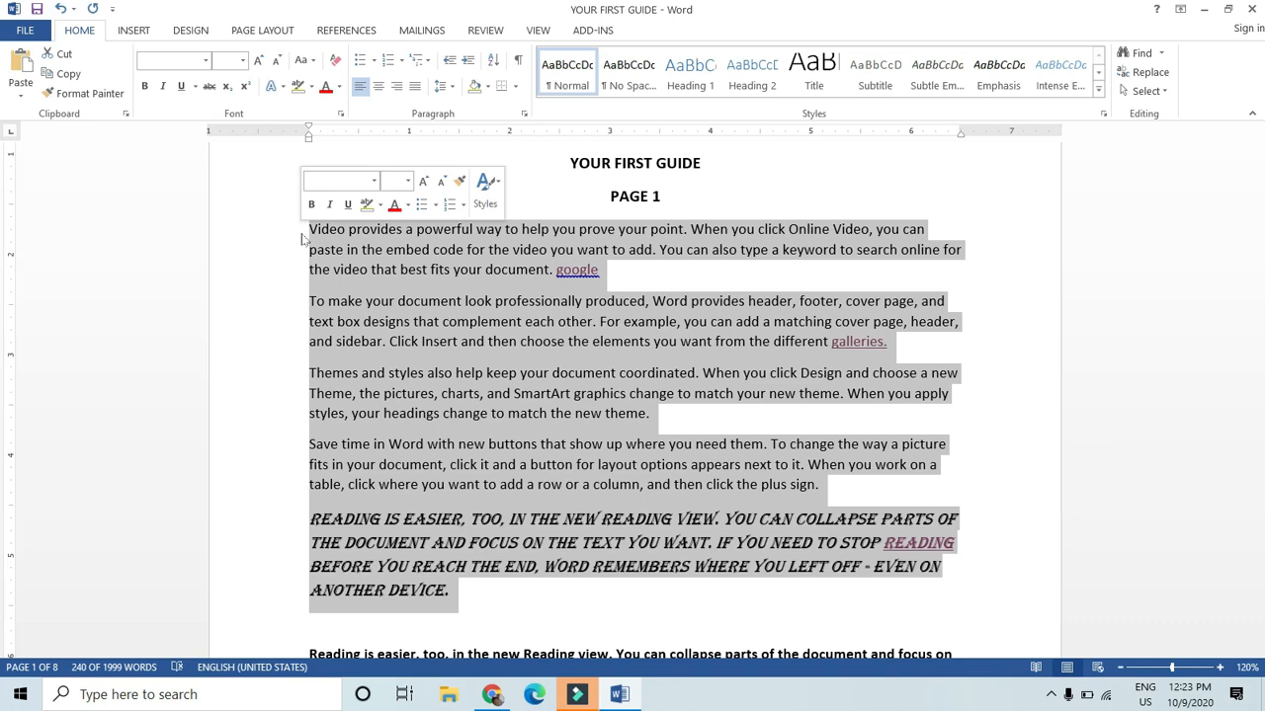
key("ctrl+e")
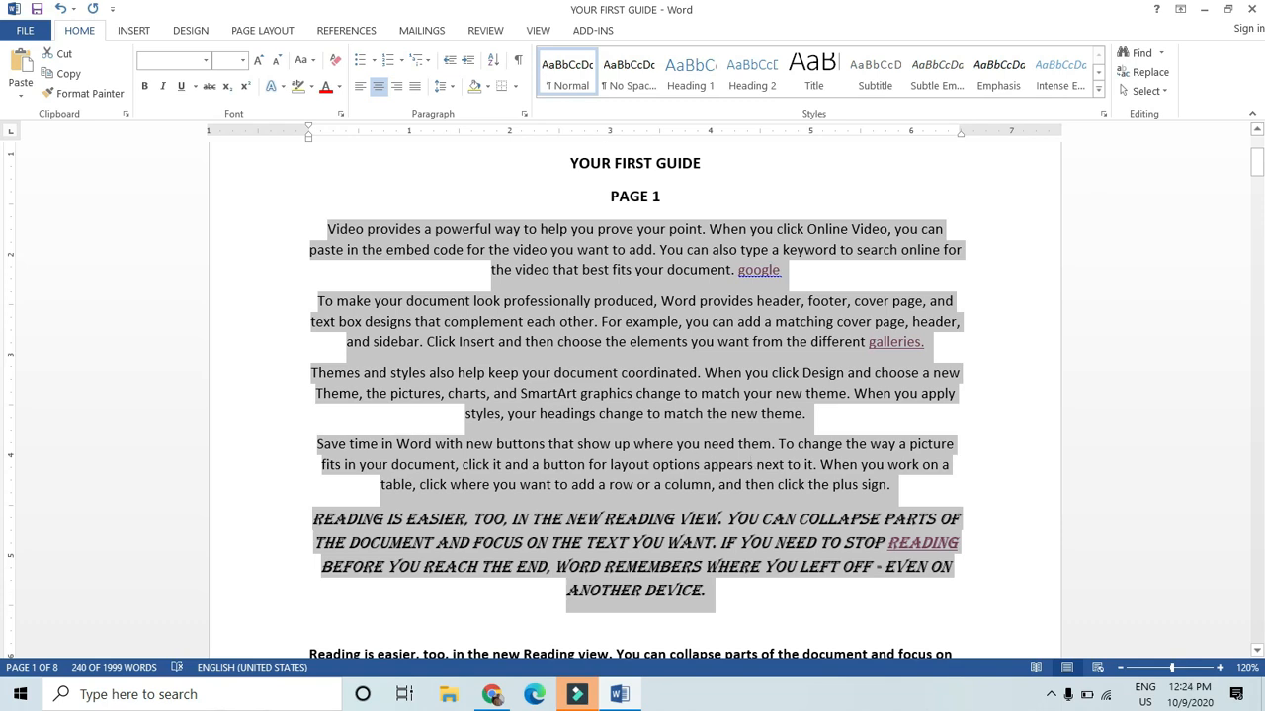
Left-align the five body paragraphs from "Video provides" through "another device." on page 1.
left_click_drag(290, 196, 290, 607)
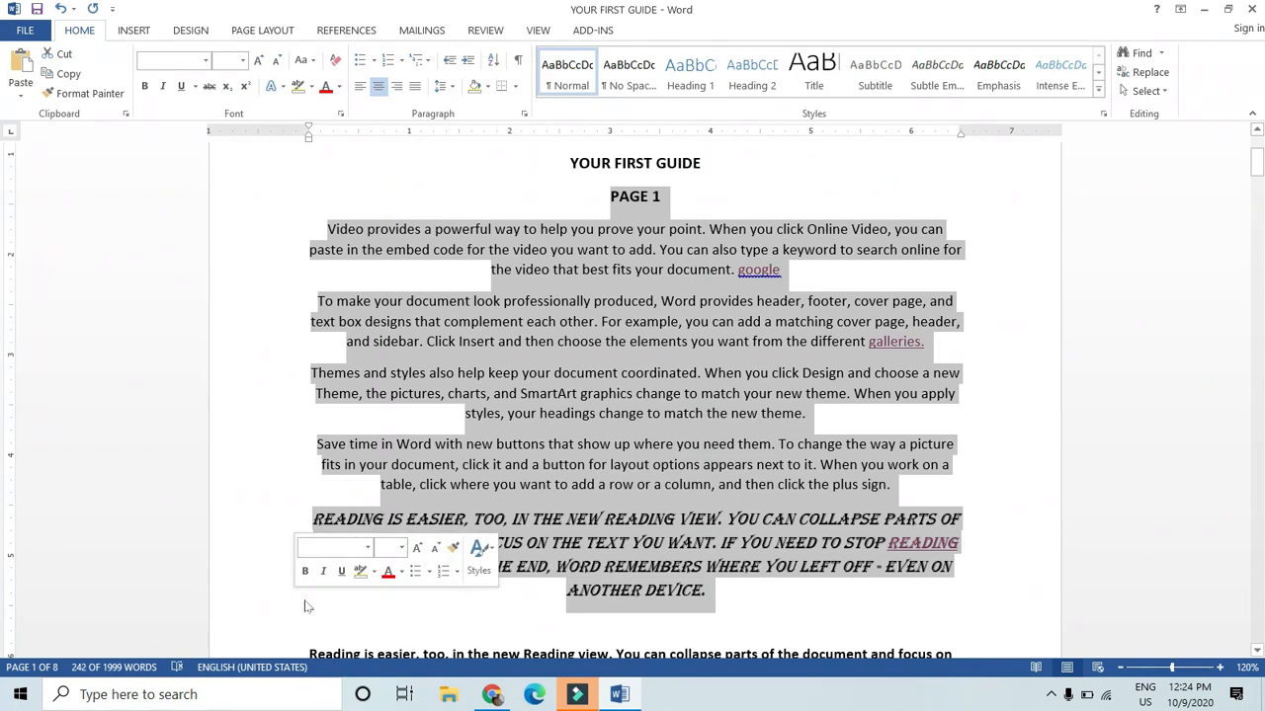
left_click(333, 607)
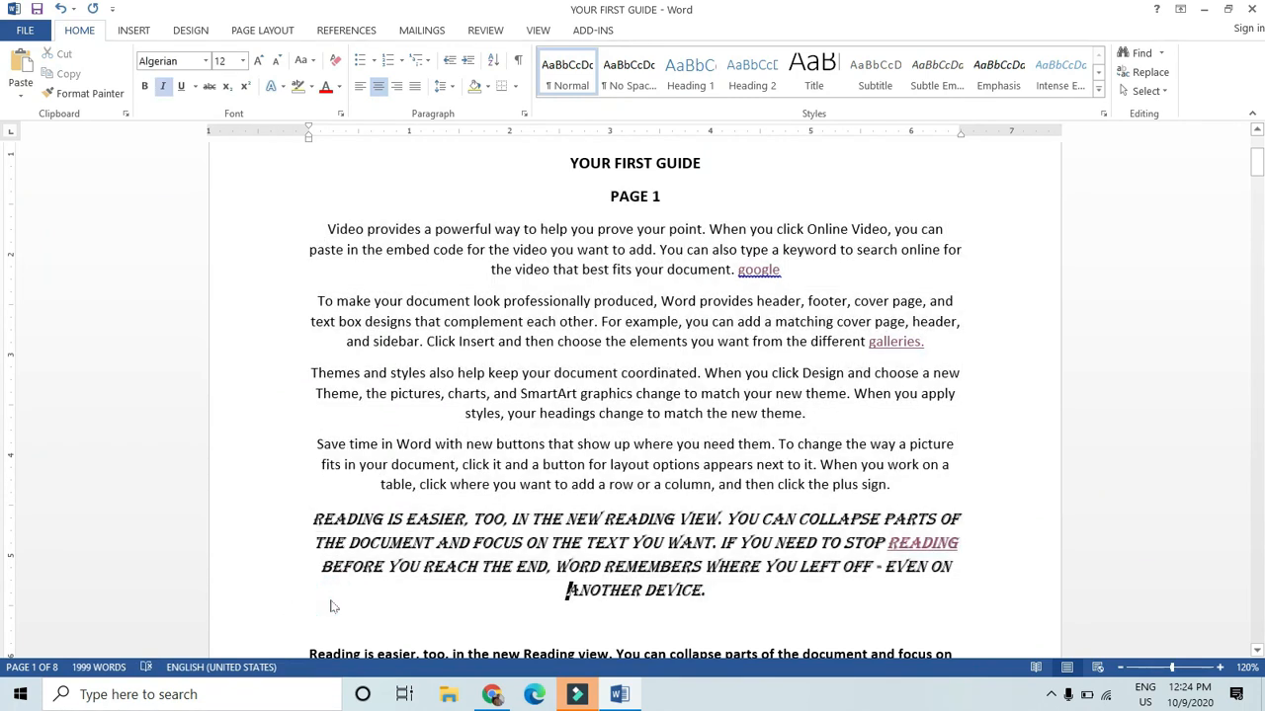
left_click(717, 591)
left_click_drag(718, 591, 245, 233)
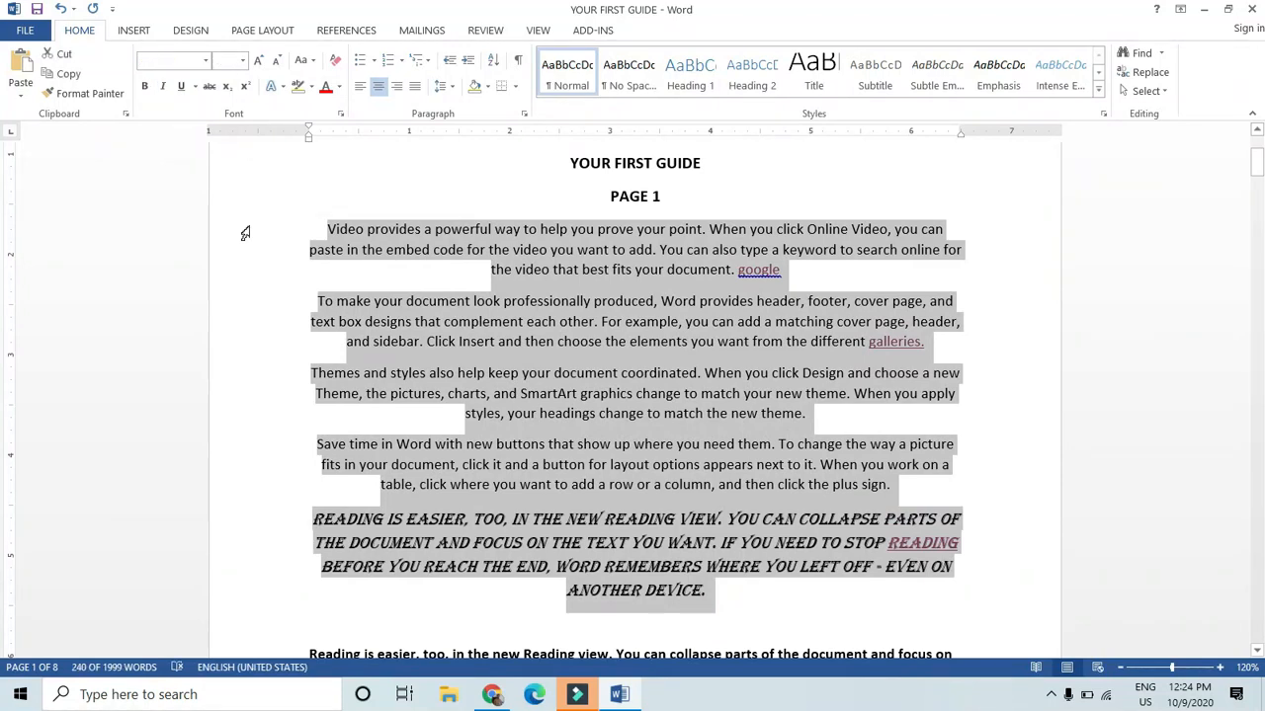
key("ctrl+l")
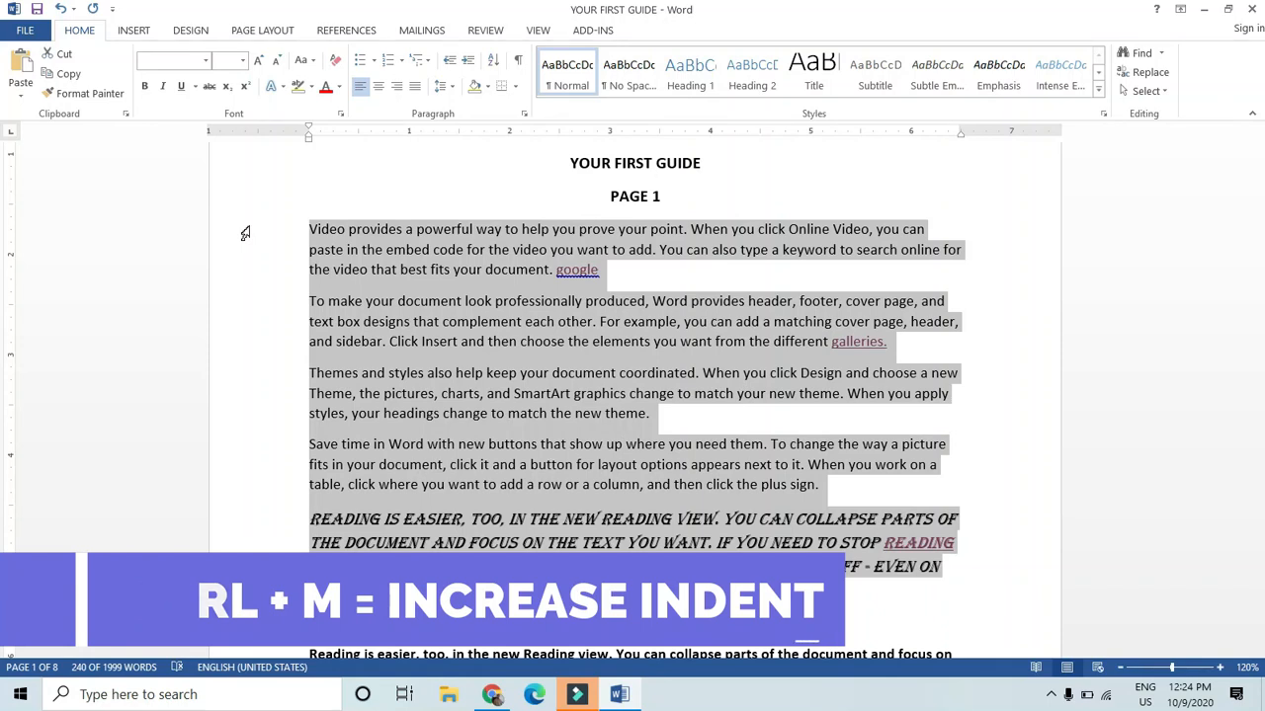
Clear the selection and insert an empty line after the decorative italic paragraph ending "another device.".
left_click(312, 229)
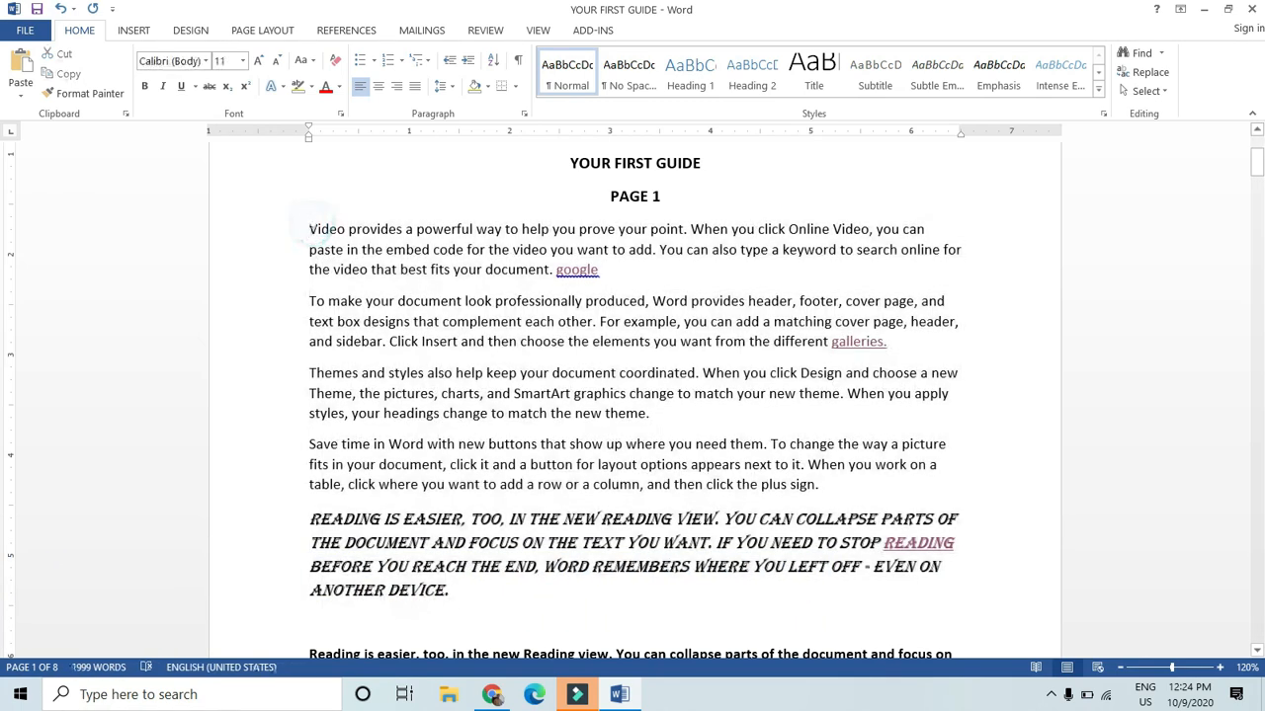
left_click(384, 209)
scroll(612, 196, "down", 3)
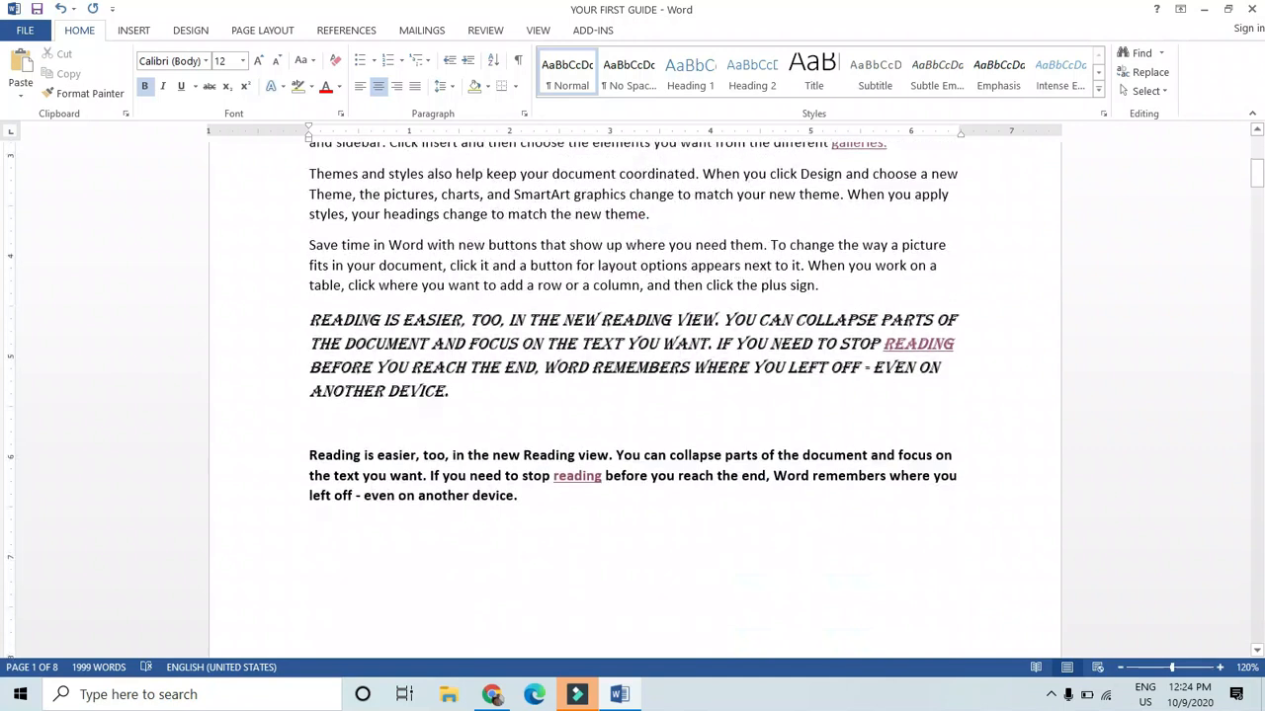
left_click(468, 393)
key("Return")
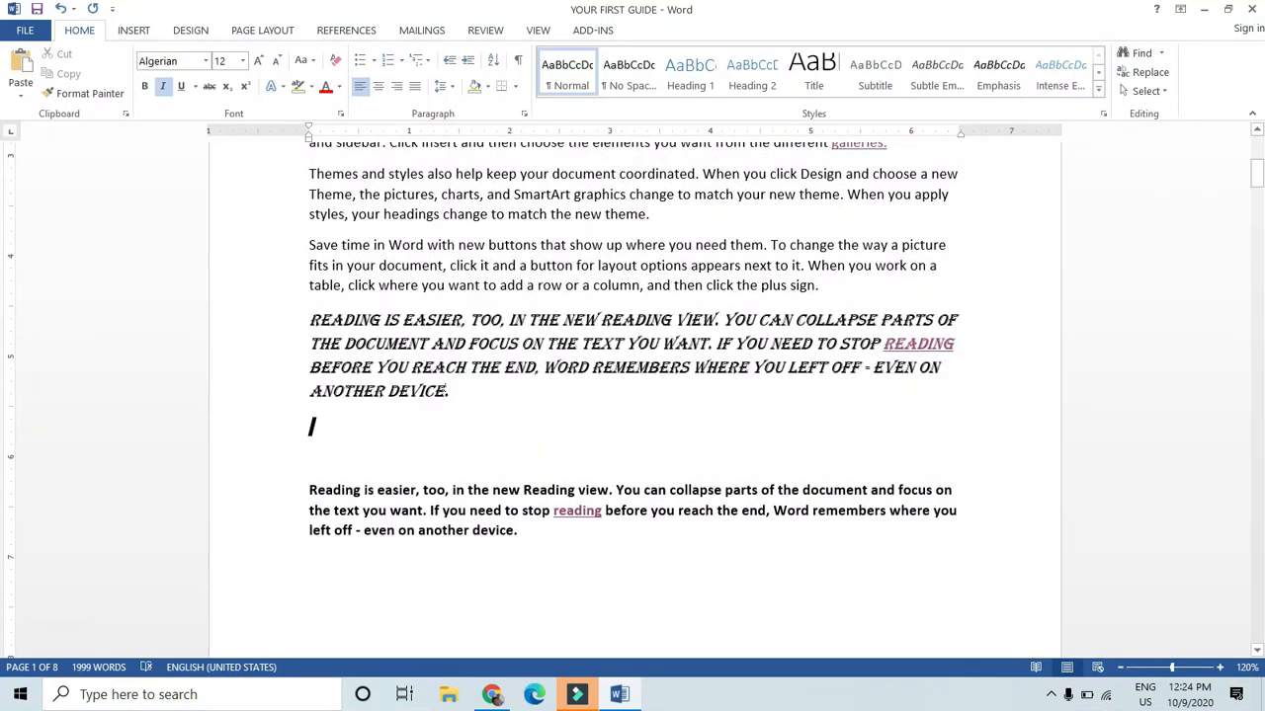
left_click_drag(314, 393, 312, 440)
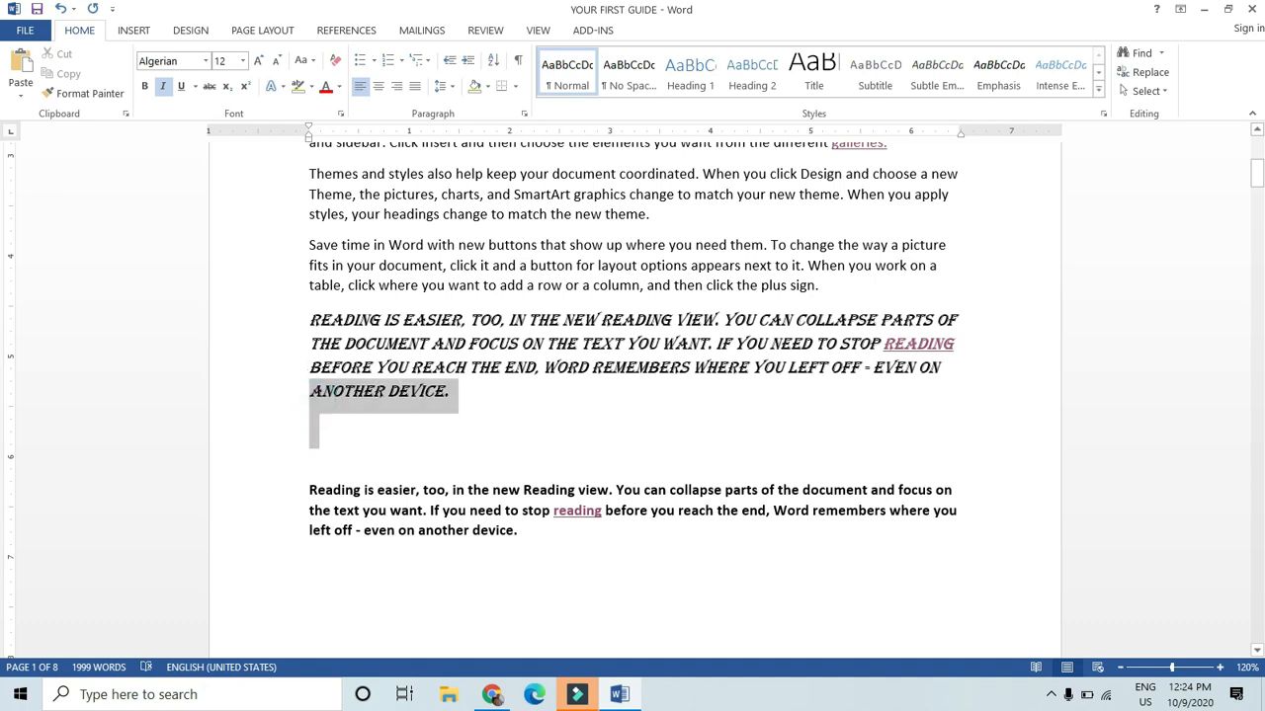
left_click(514, 403)
Increase the left indent of the empty paragraph just above the bold "Reading is easier" paragraph to 4 inches.
left_click(618, 449)
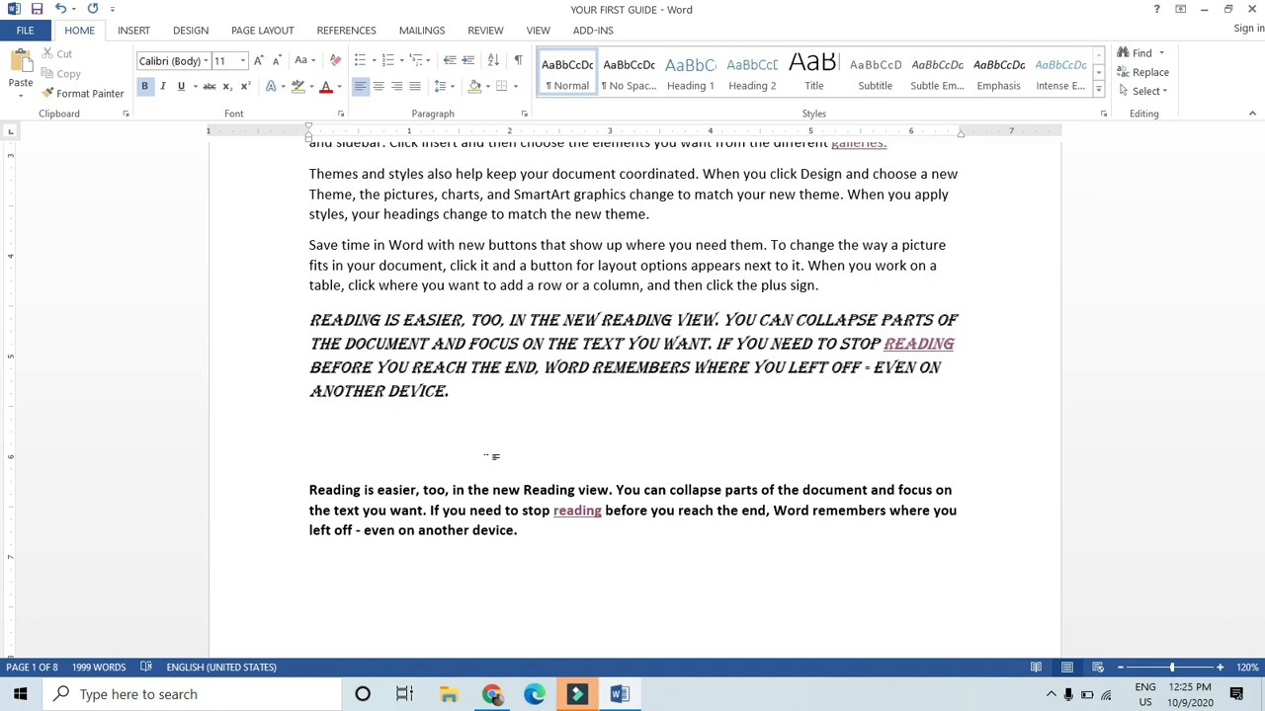
key("Tab")
key("Tab")
key("Tab")
key("Tab")
key("Tab")
key("Tab")
key("Tab")
key("Tab")
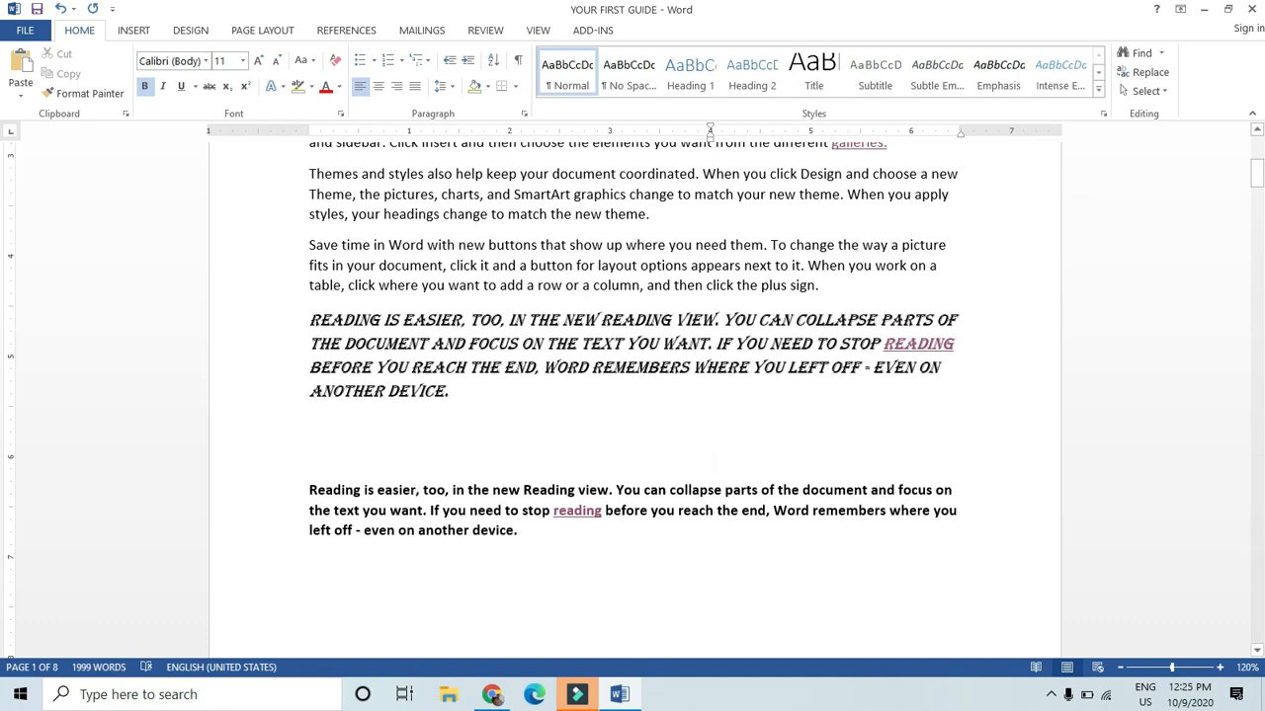
Raise the left indent of the empty paragraph above the bold "Reading is easier" paragraph to 5.5 inches, and reduce it to 1 inch.
double_click(863, 458)
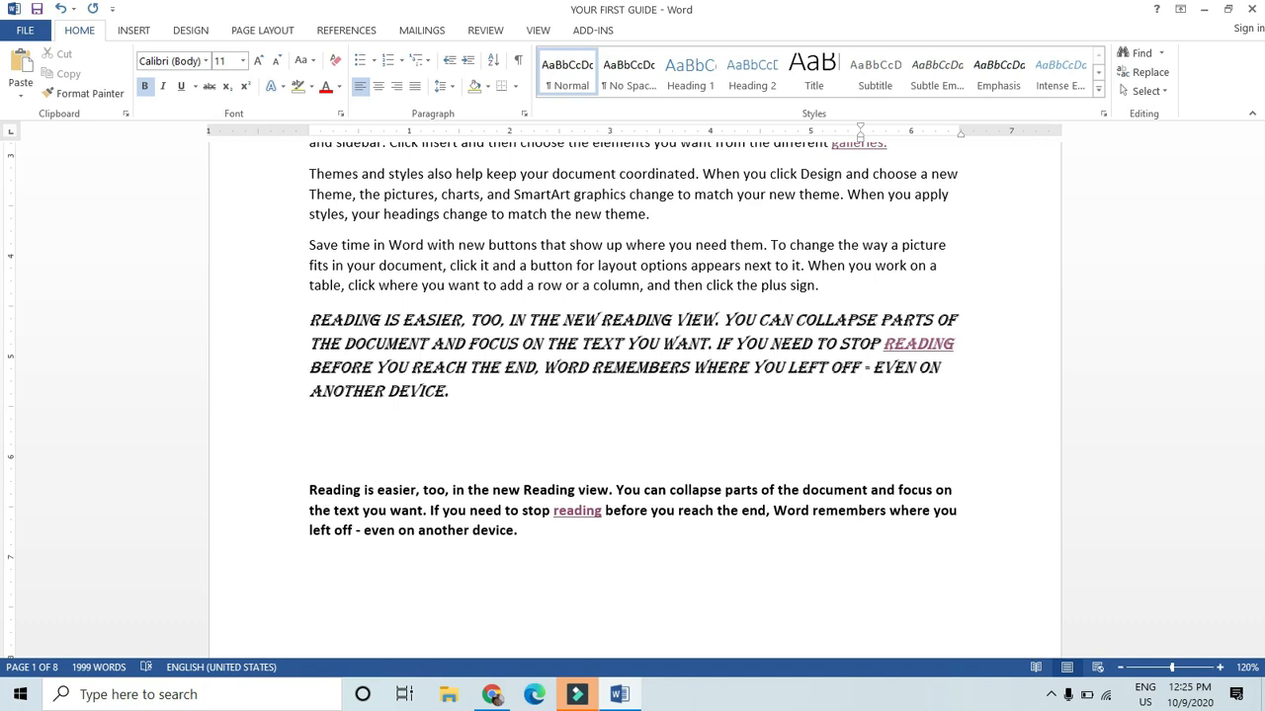
key("BackSpace")
key("BackSpace")
key("BackSpace")
key("BackSpace")
key("BackSpace")
key("BackSpace")
key("BackSpace")
key("BackSpace")
key("BackSpace")
key("alt")
key("f")
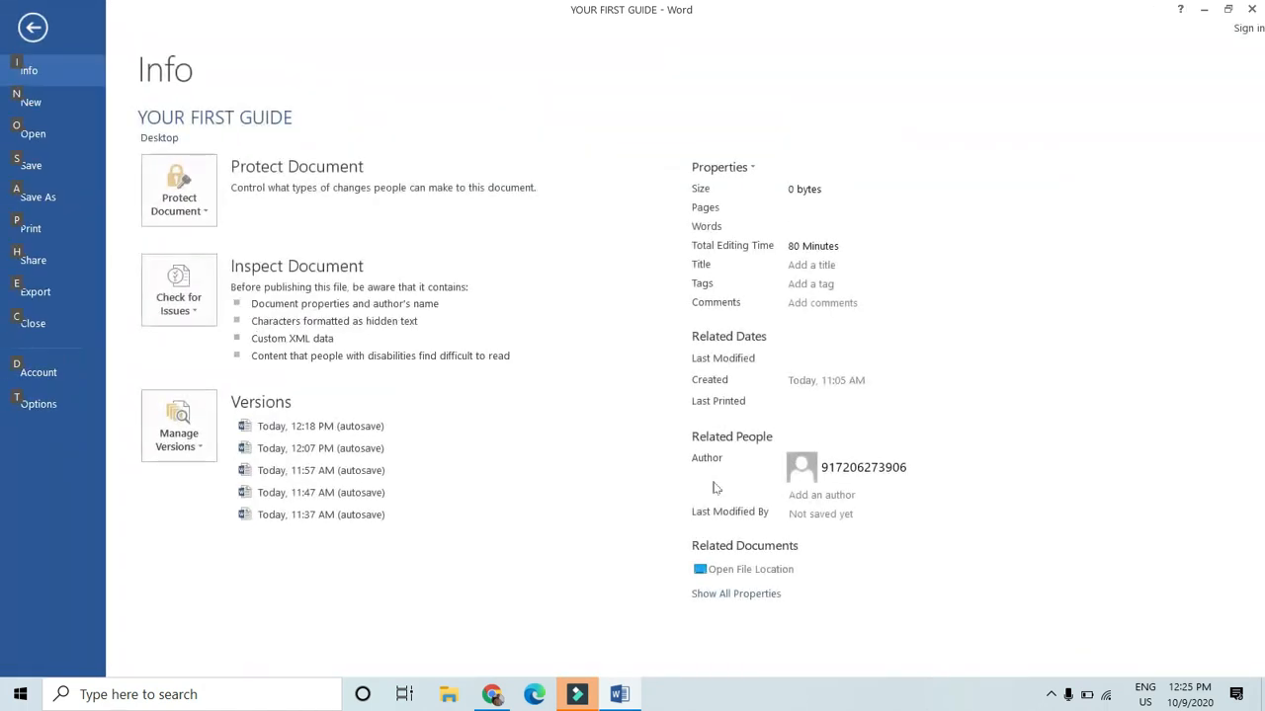
key("Escape")
Enter the test text "dgfifgfg" in the indented empty paragraph and delete it again.
type("d")
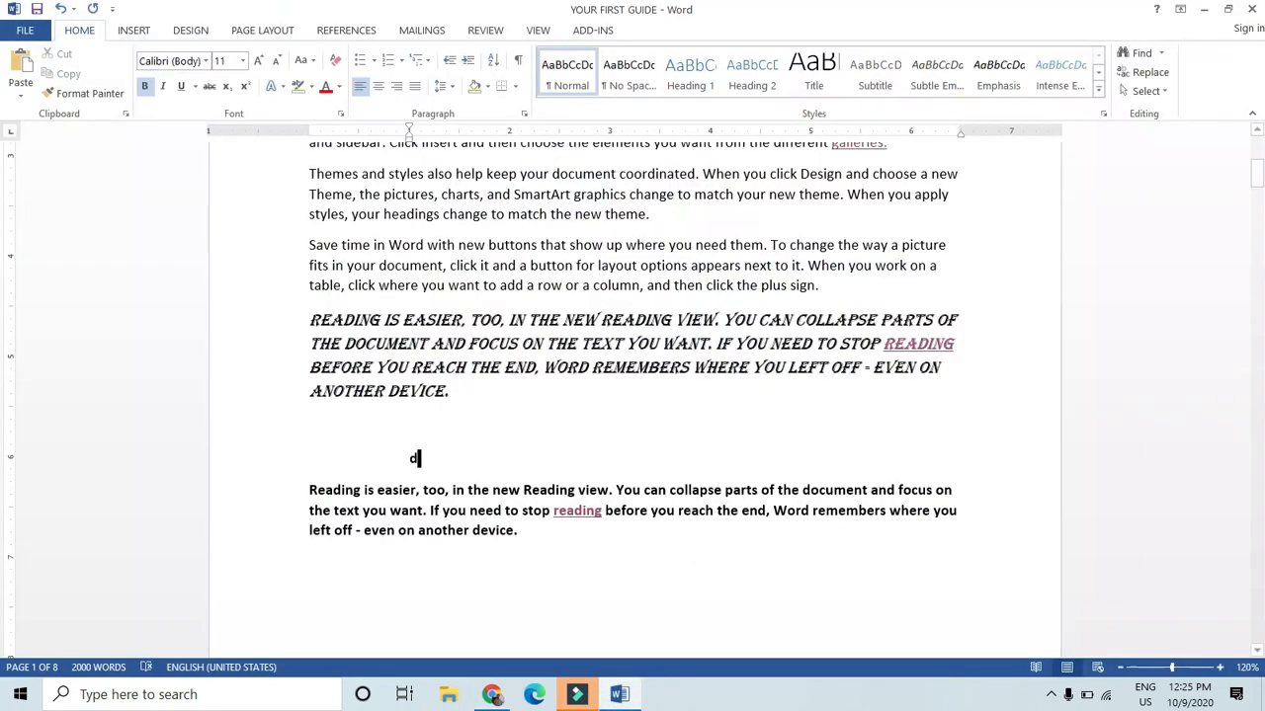
type("gfifgfg")
key("BackSpace")
key("BackSpace")
key("BackSpace")
key("BackSpace")
key("BackSpace")
key("BackSpace")
key("BackSpace")
key("BackSpace")
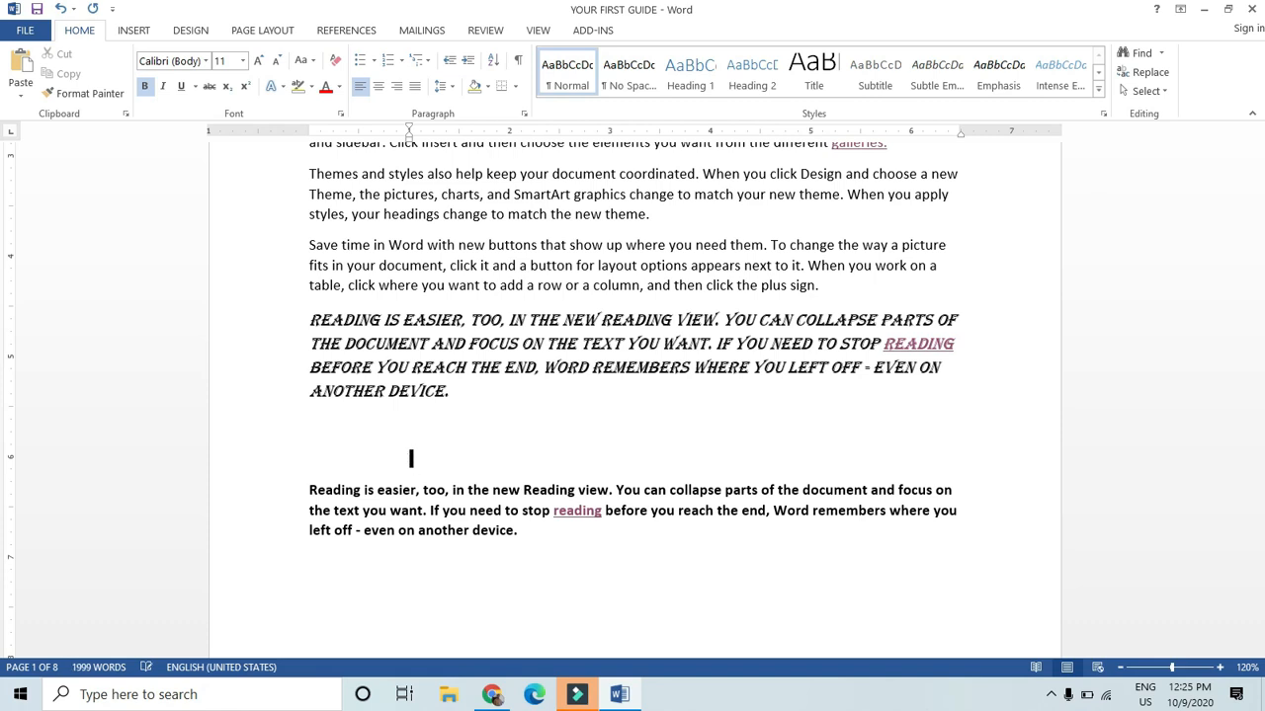
Remove the remaining left indent from the empty paragraph above the bold "Reading is easier" paragraph.
key("BackSpace")
key("BackSpace")
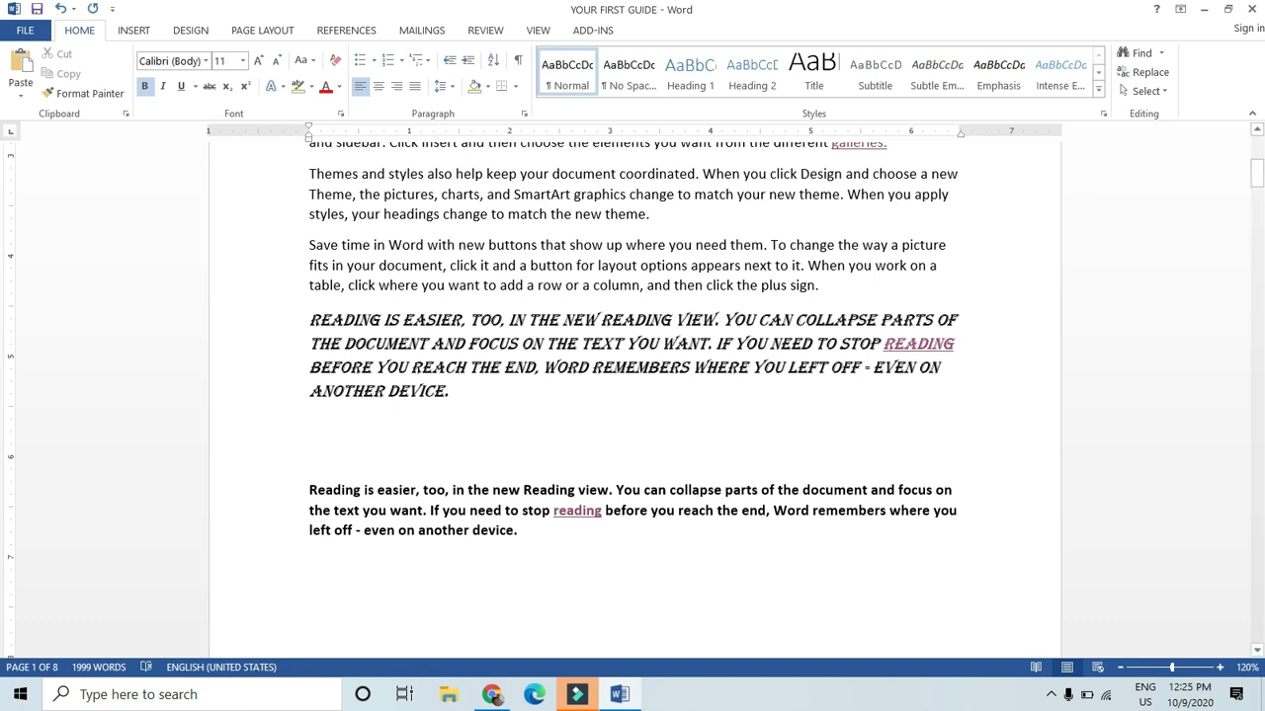
Indent the same empty paragraph to 2 inches and return it to the left margin.
double_click(459, 457)
double_click(512, 458)
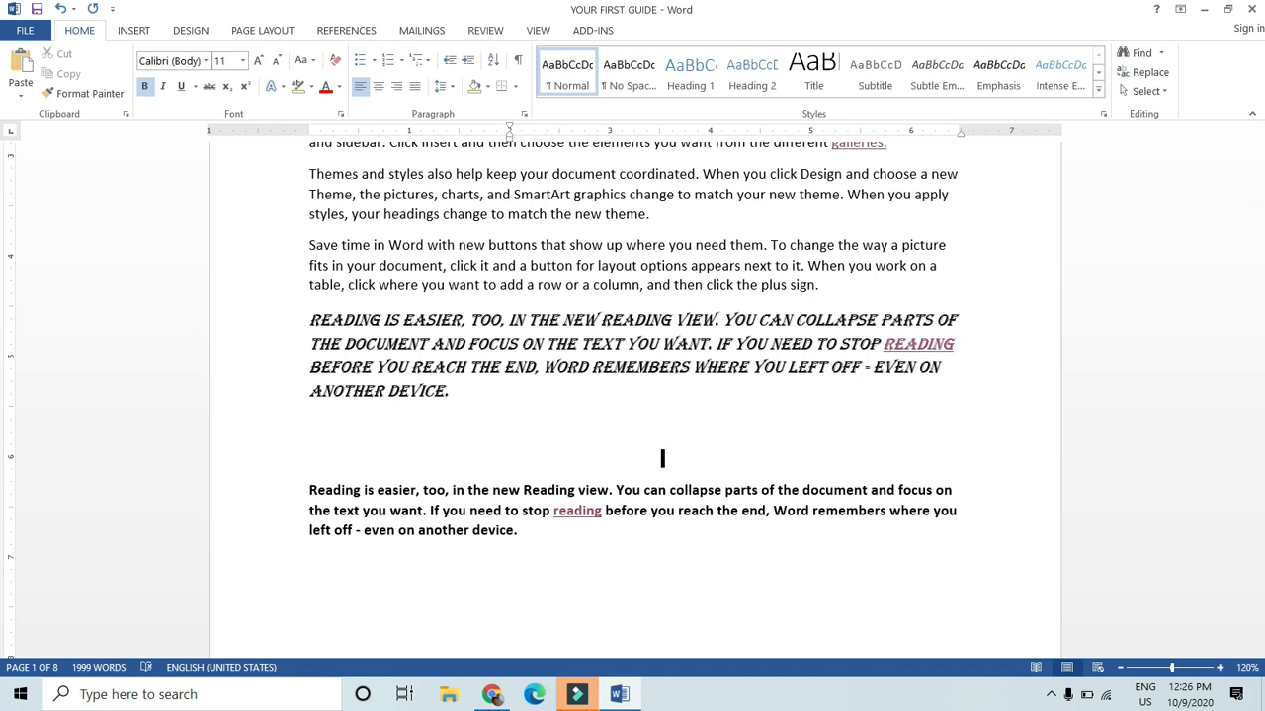
key("BackSpace")
key("BackSpace")
key("BackSpace")
key("BackSpace")
left_click(310, 457)
Create a new blank document and close it to return to the YOUR FIRST GUIDE document.
key("ctrl+n")
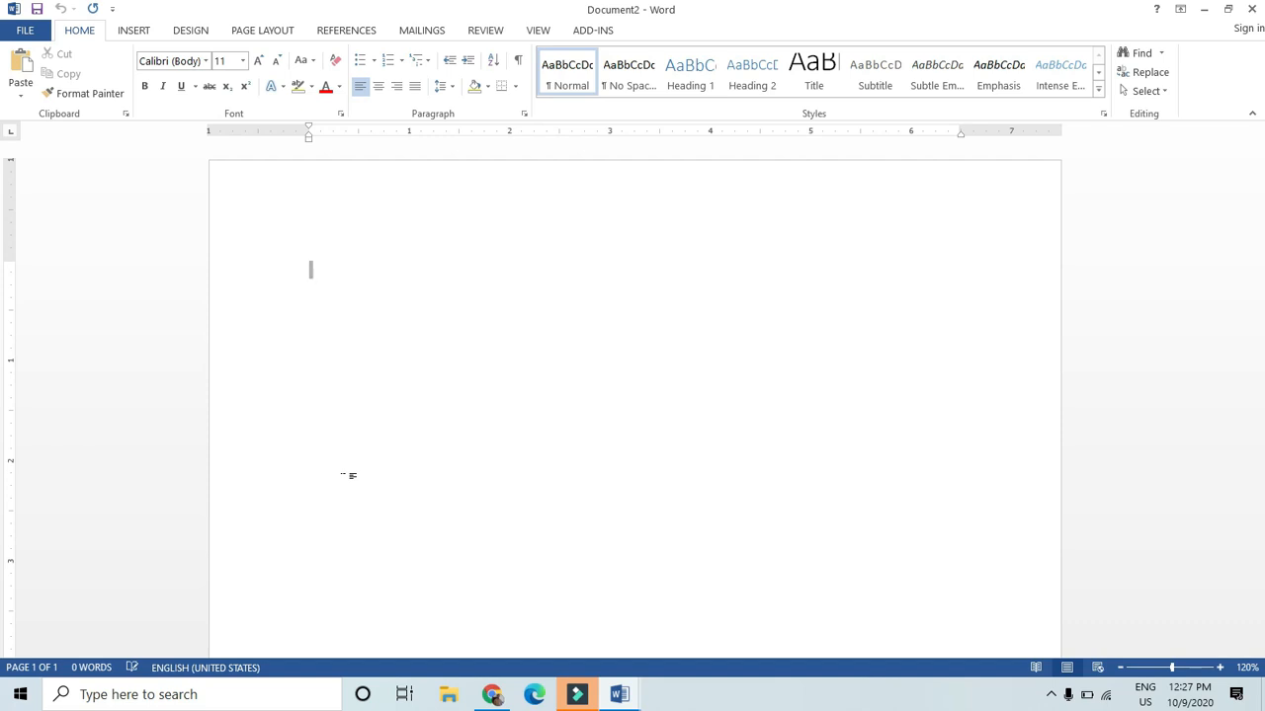
left_click(1252, 9)
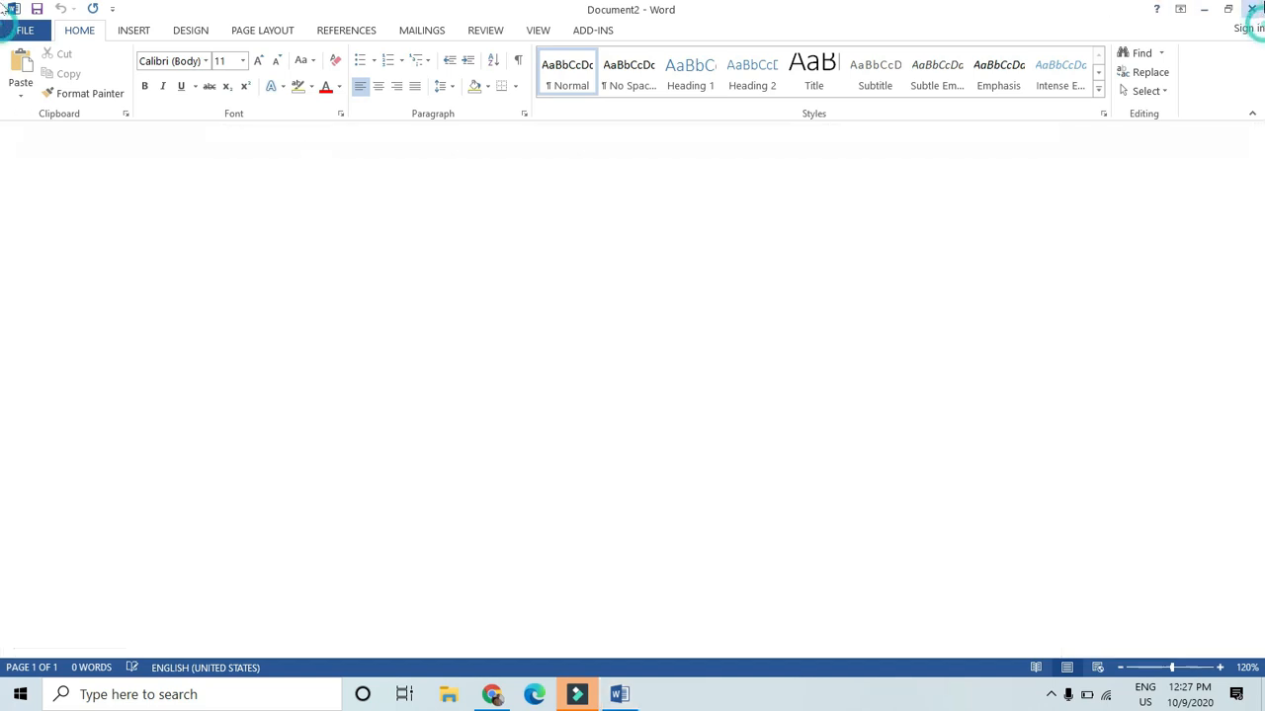
scroll(728, 342, "up", 7)
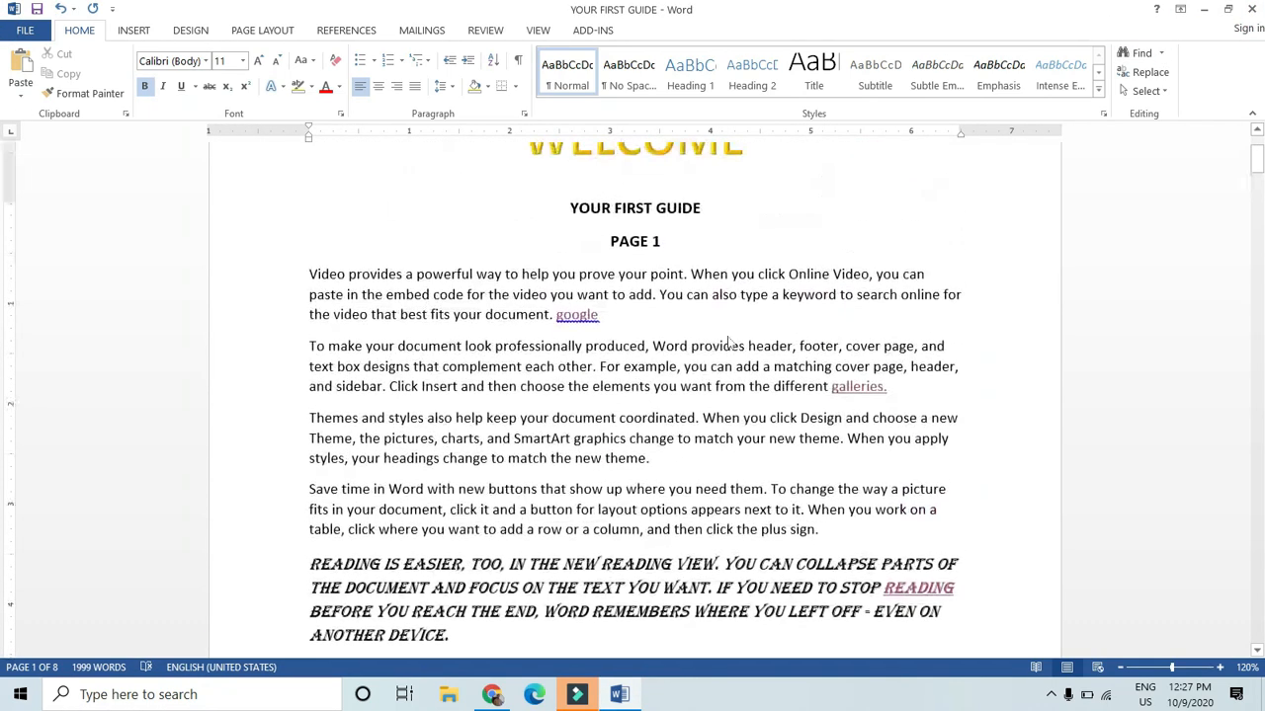
Call up the Open command and look through the list of recent documents.
scroll(728, 342, "down", 2)
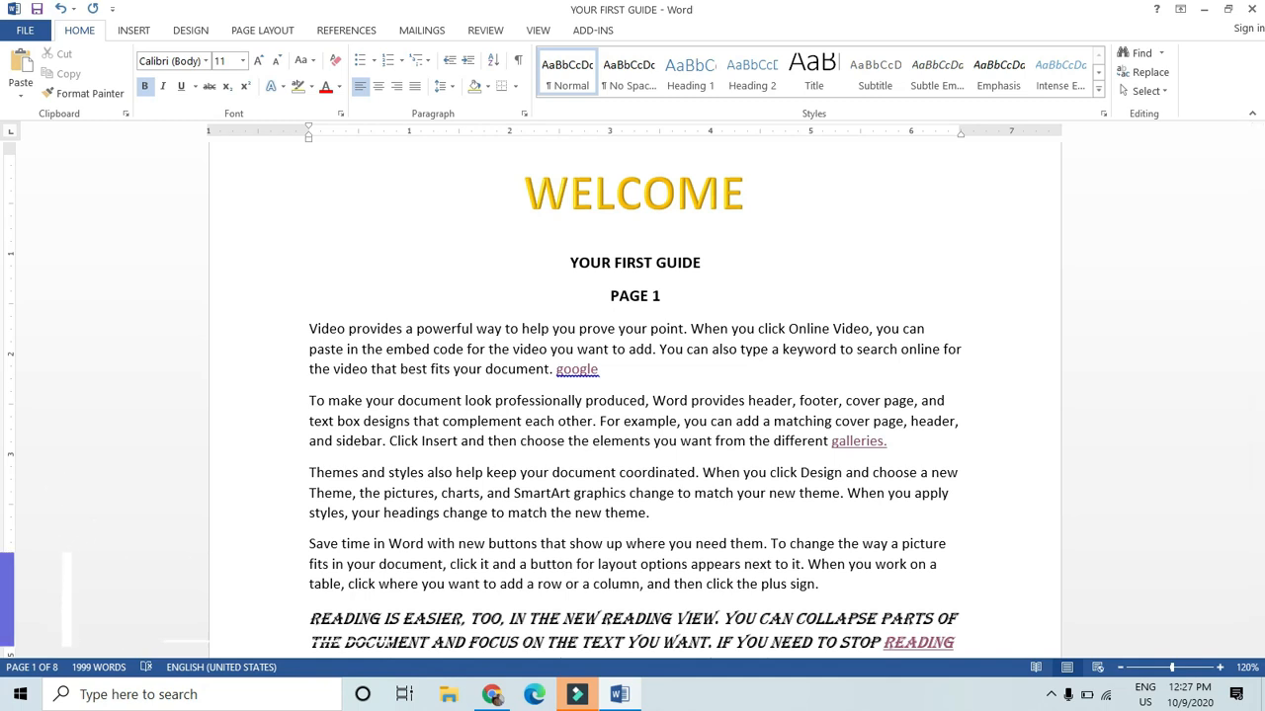
scroll(633, 391, "down", 1)
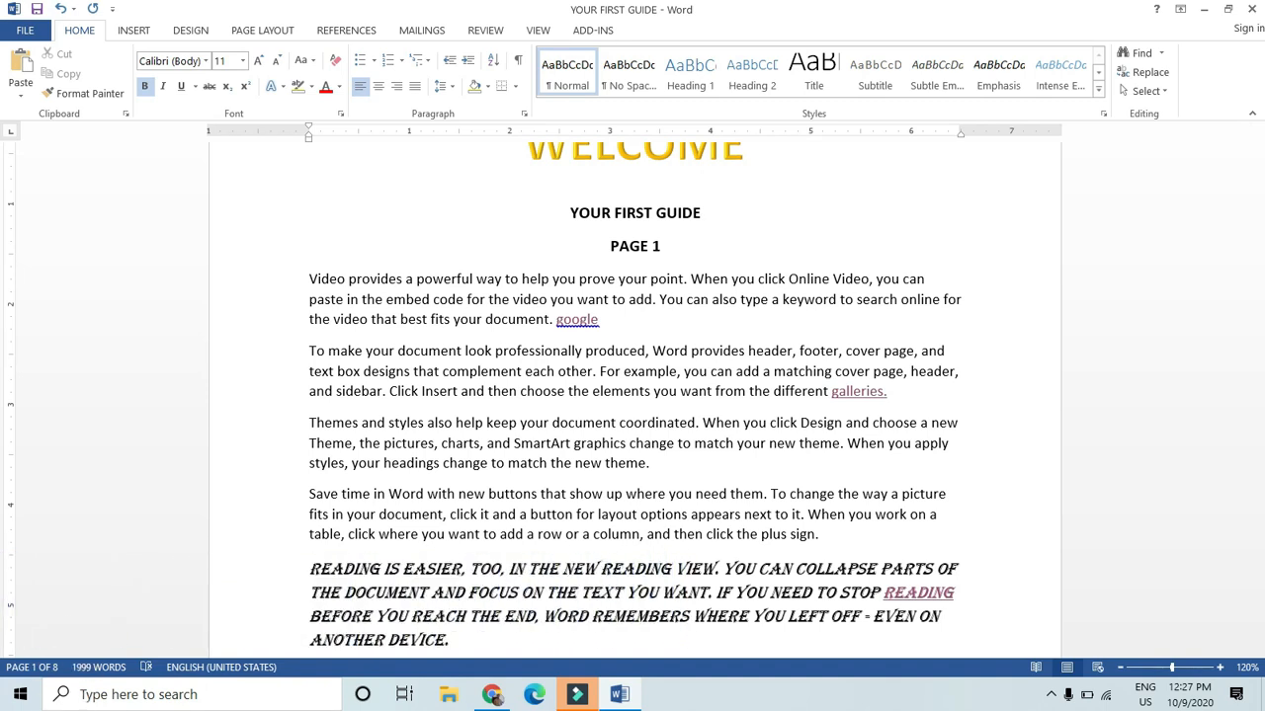
key("ctrl+o")
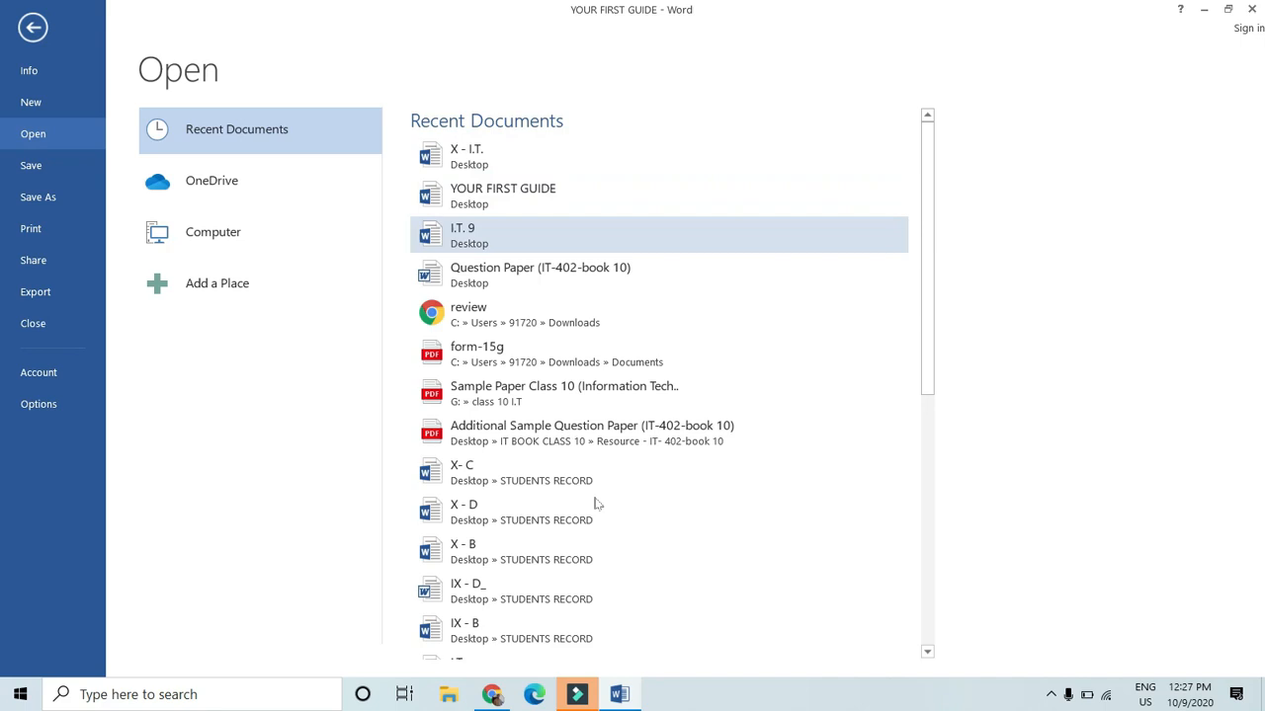
scroll(648, 258, "down", 5)
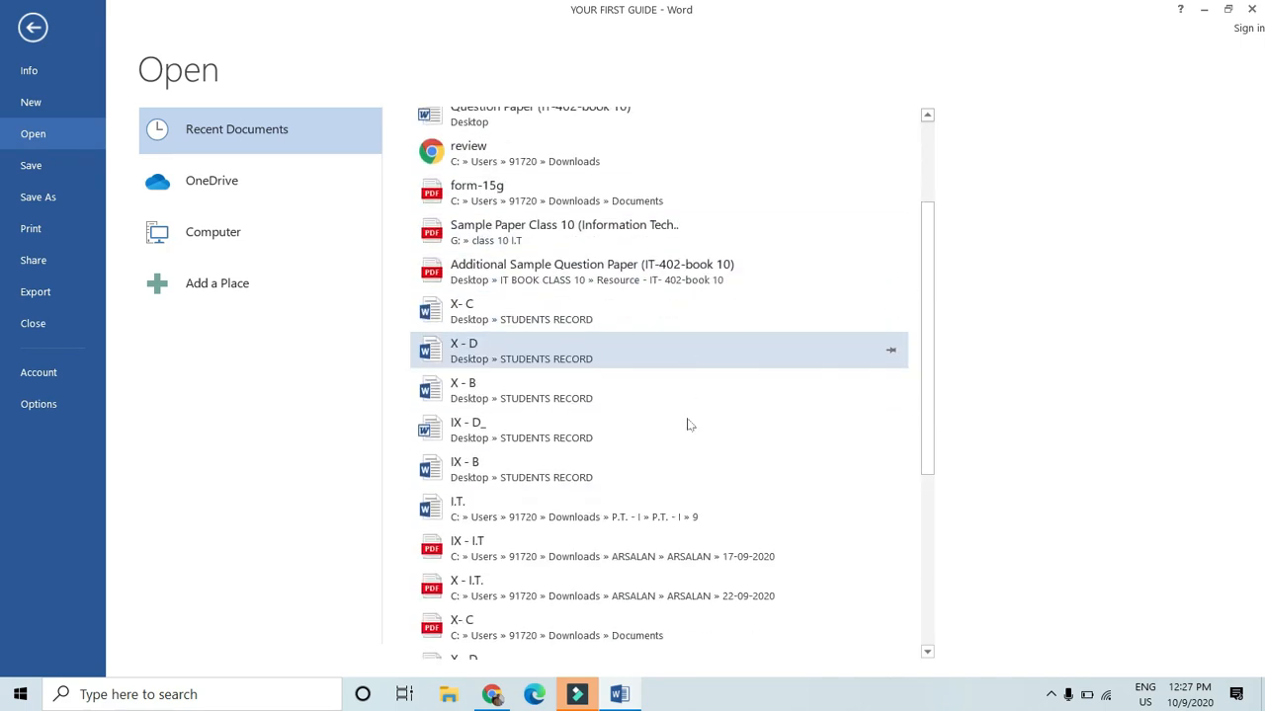
scroll(687, 418, "up", 3)
scroll(685, 406, "up", 2)
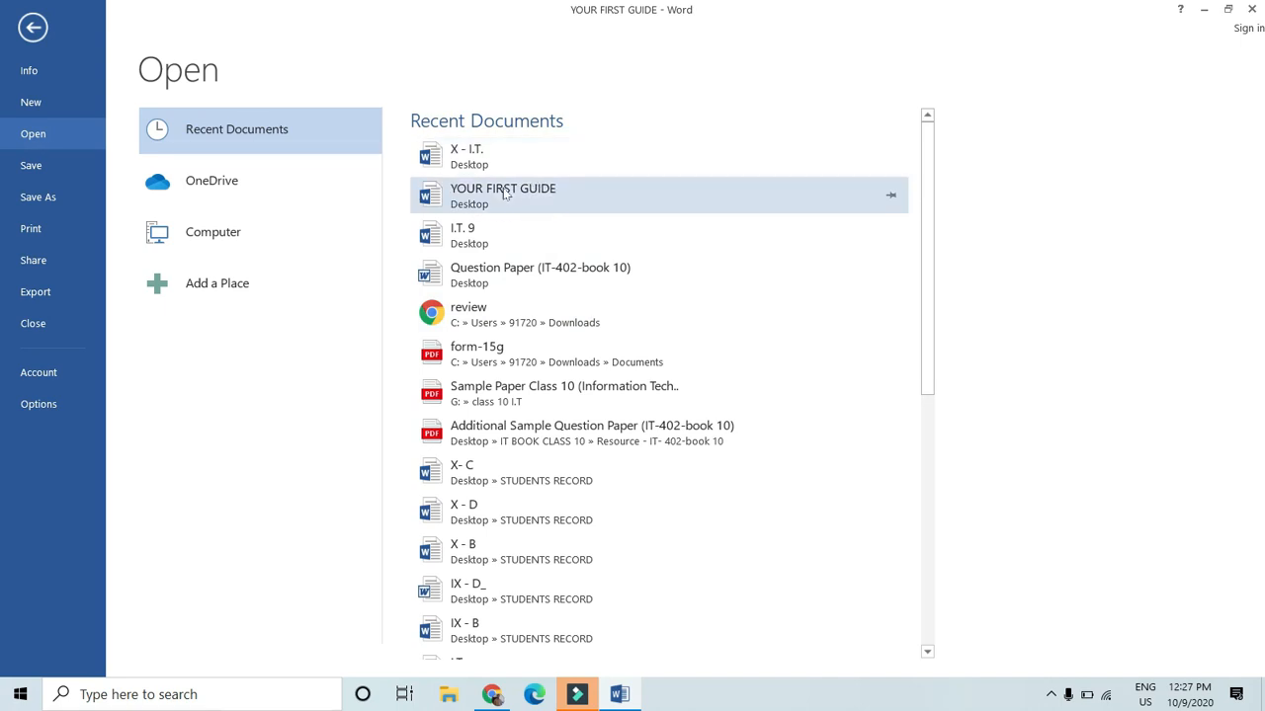
Browse the computer's Desktop folder for files to open, and return to the document without opening anything.
left_click(256, 246)
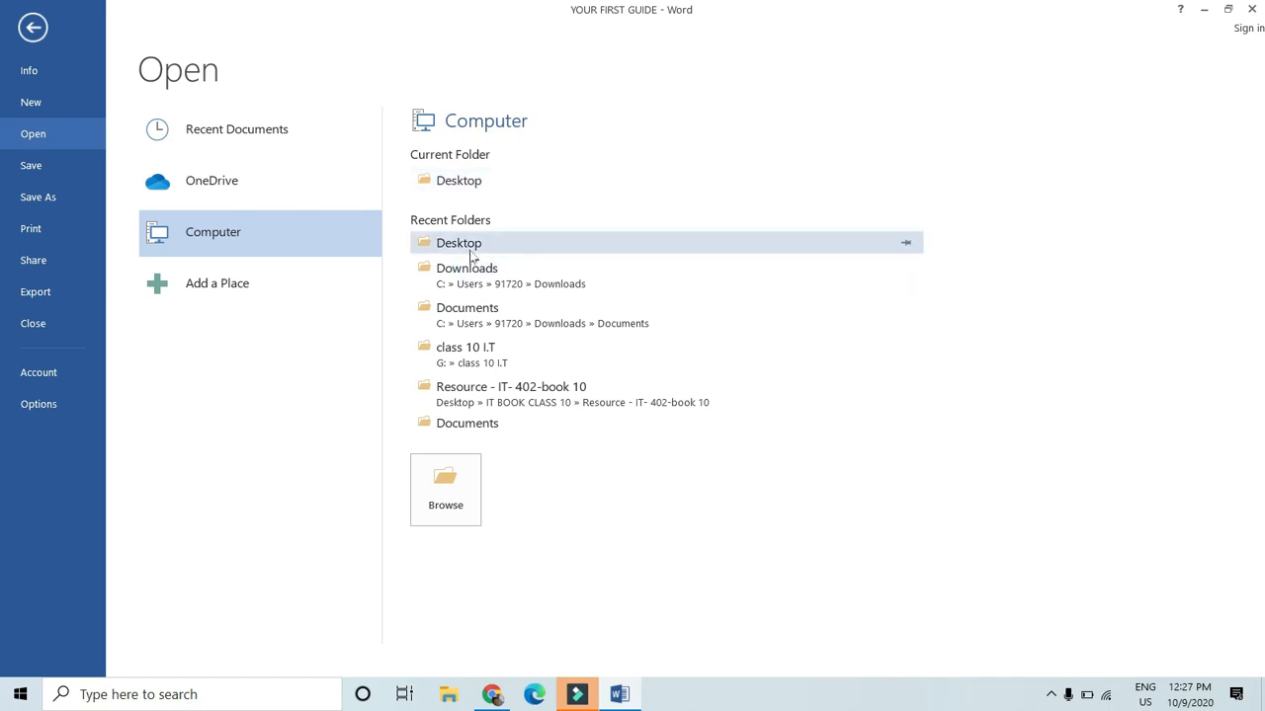
left_click(462, 493)
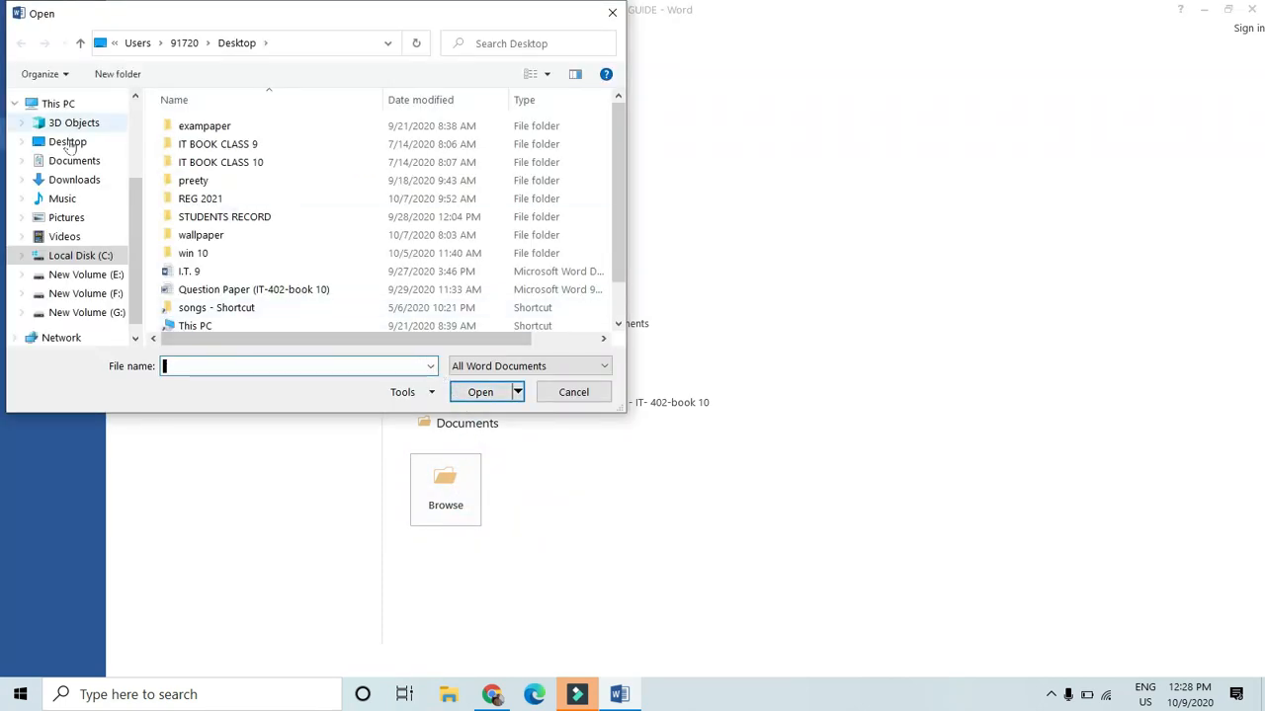
scroll(84, 178, "down", 1)
scroll(85, 128, "up", 1)
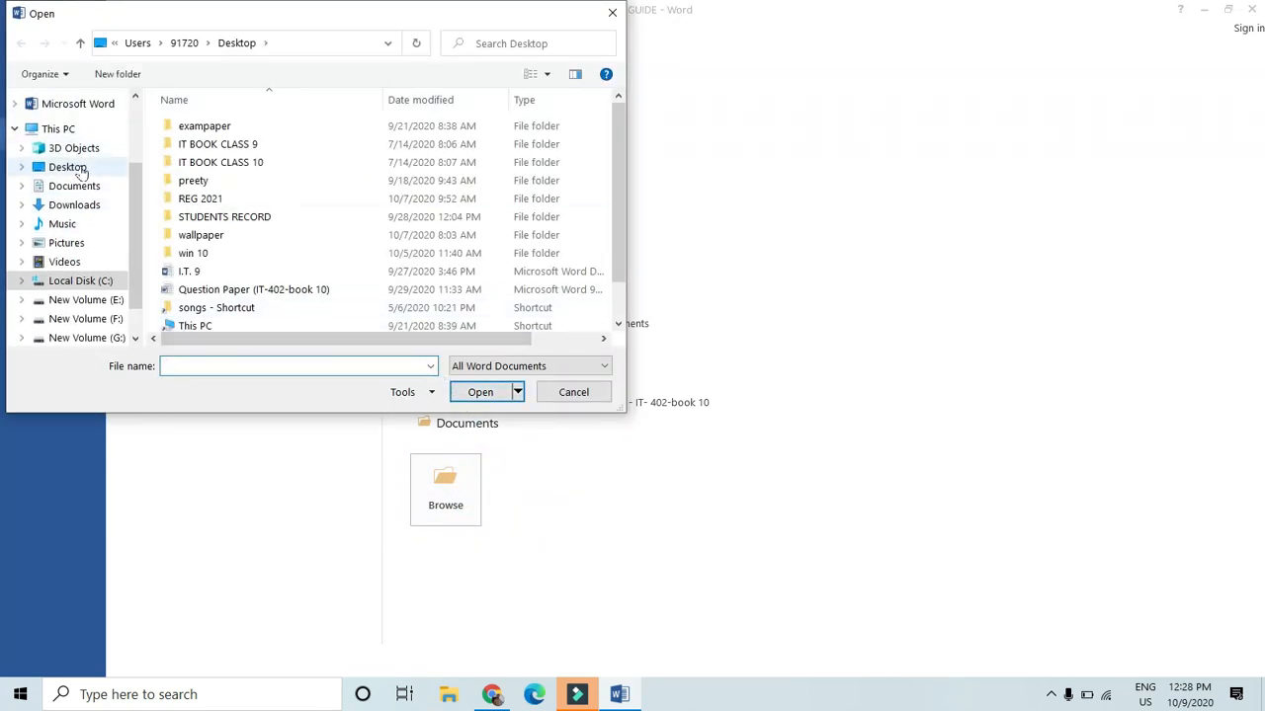
scroll(332, 230, "down", 1)
scroll(375, 229, "up", 1)
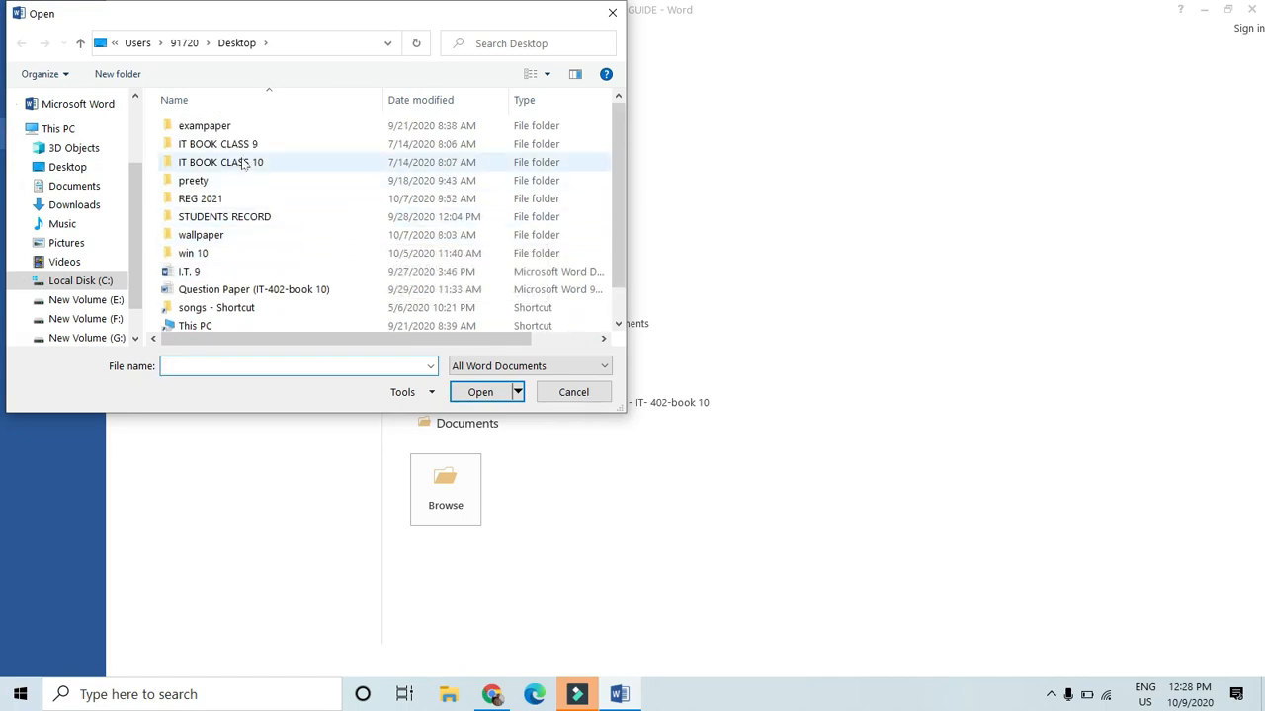
left_click(613, 13)
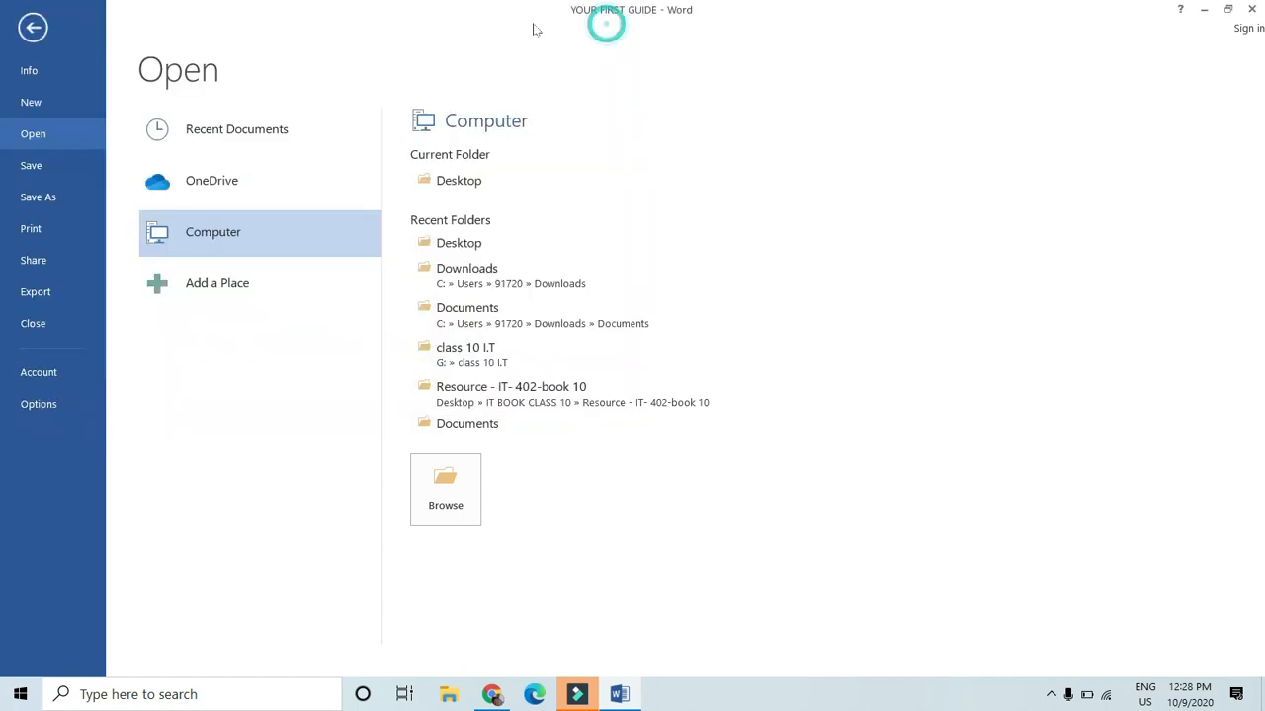
left_click(35, 28)
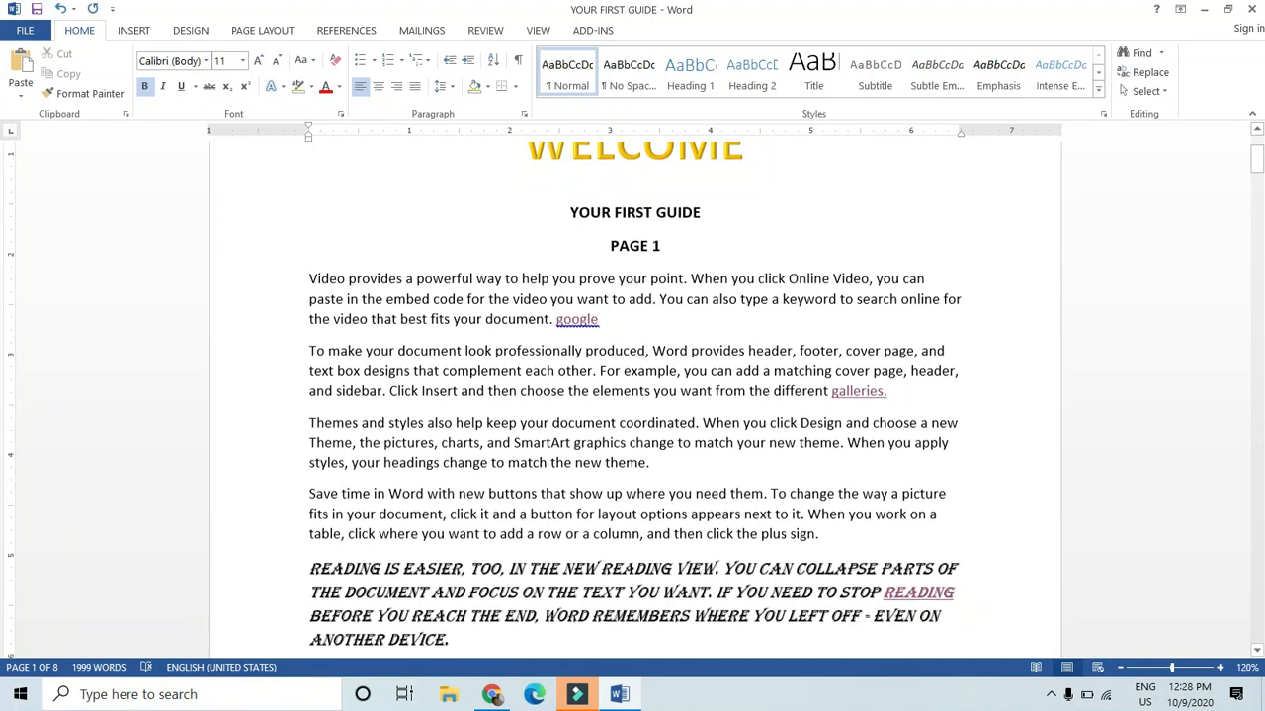
Bring up the print preview of the document, page forward to page 4 and go back to page 1.
scroll(633, 395, "down", 2)
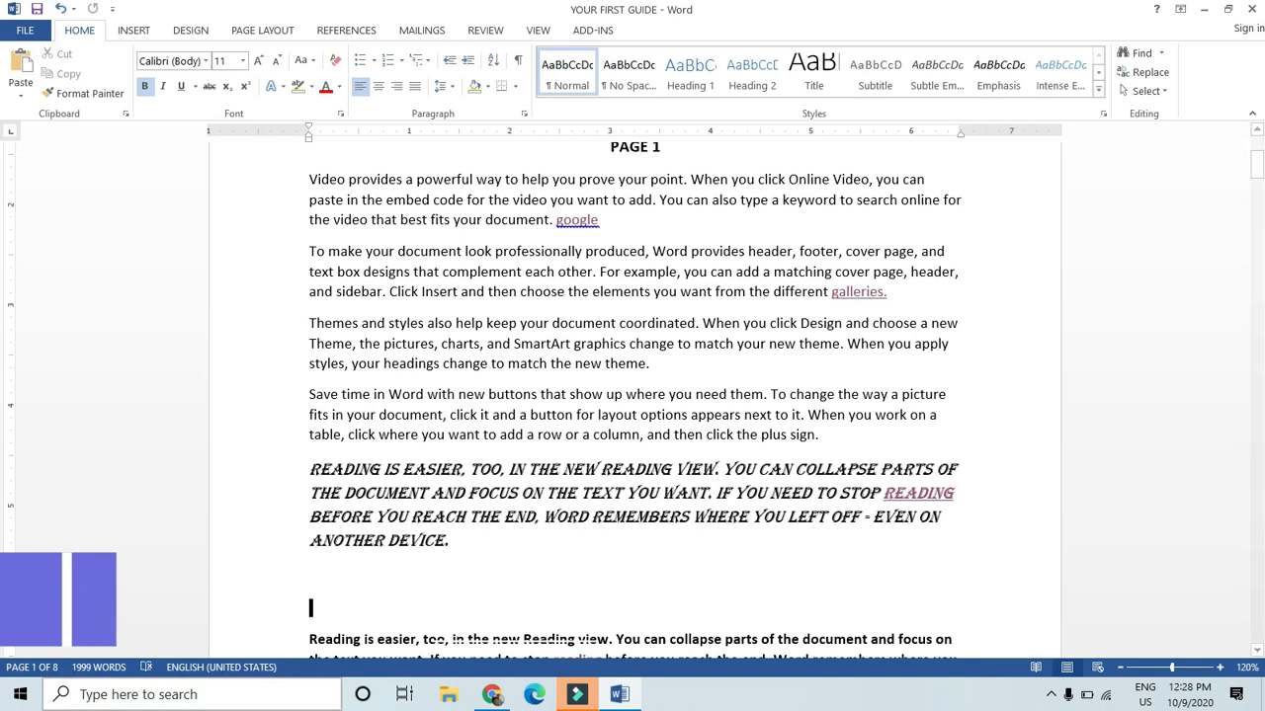
scroll(635, 396, "up", 2)
scroll(634, 396, "up", 2)
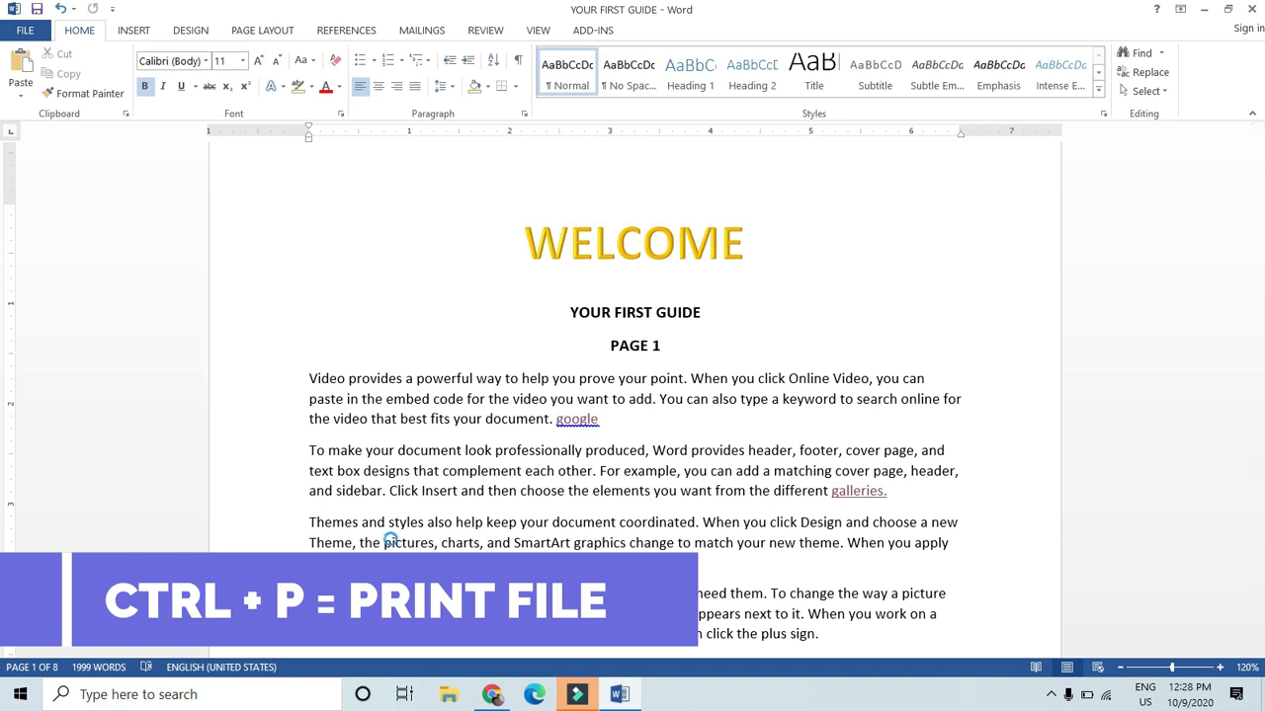
key("ctrl+p")
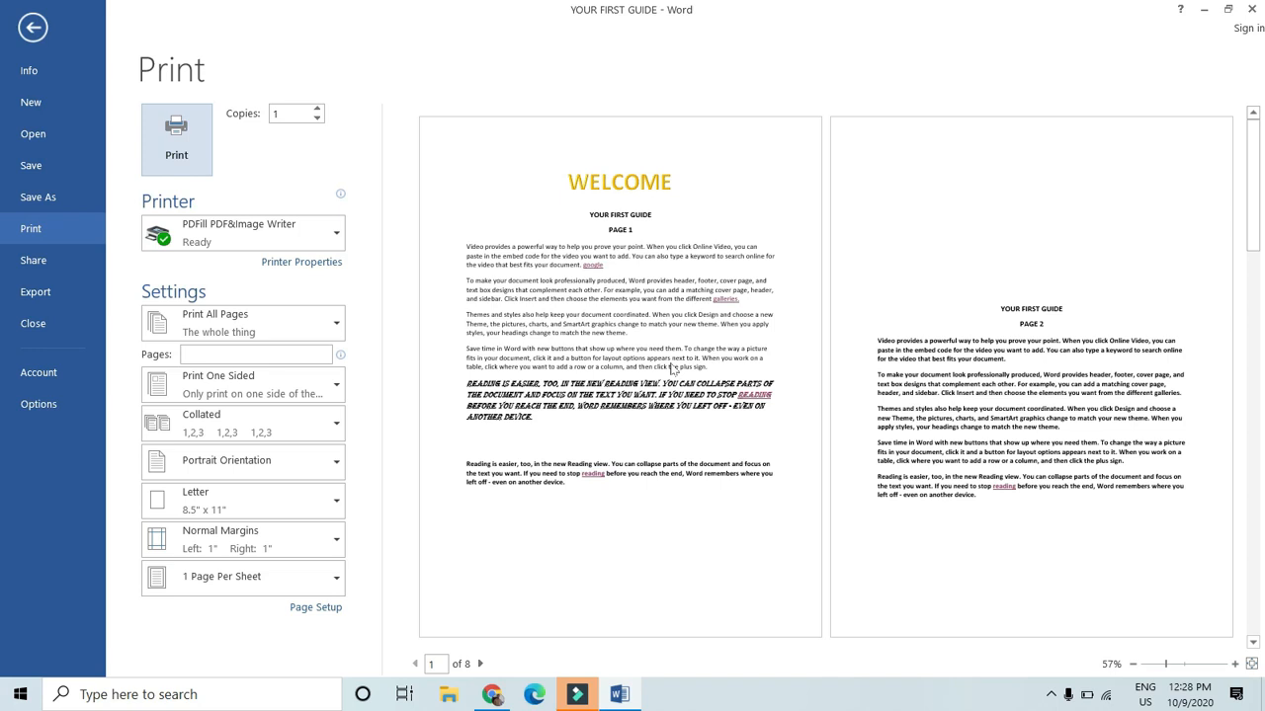
left_click(481, 665)
left_click(482, 665)
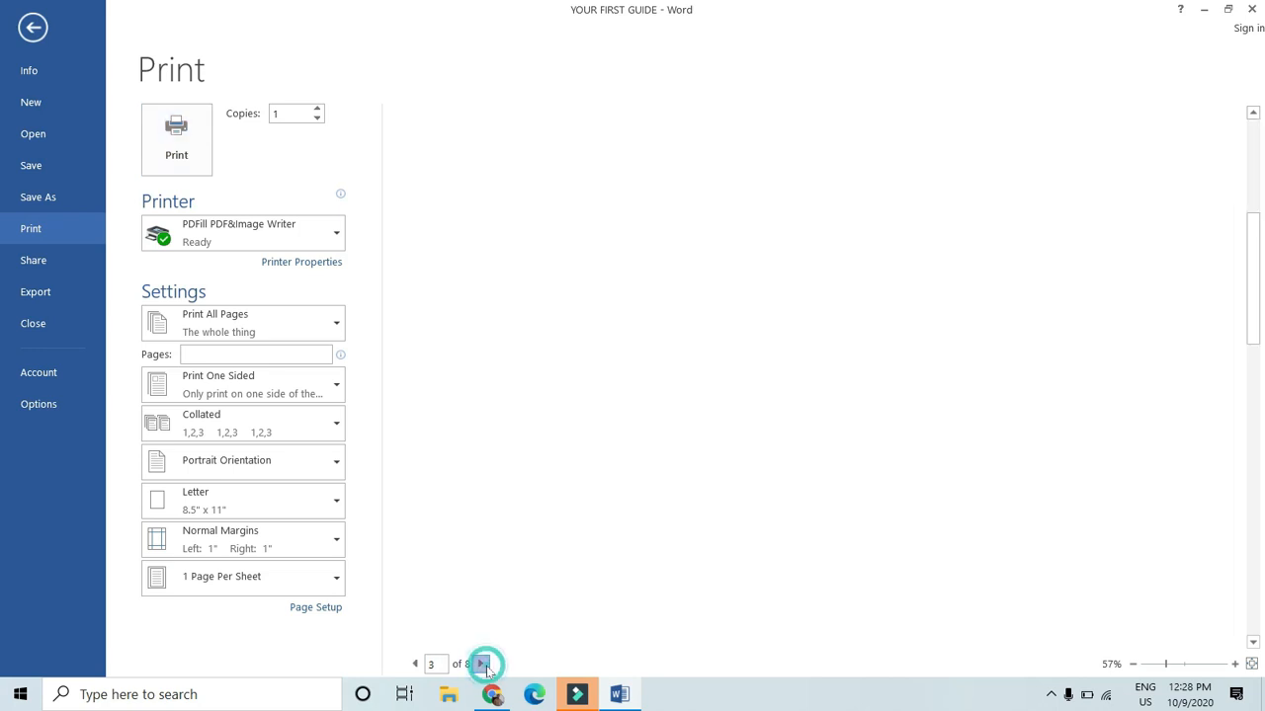
left_click(482, 665)
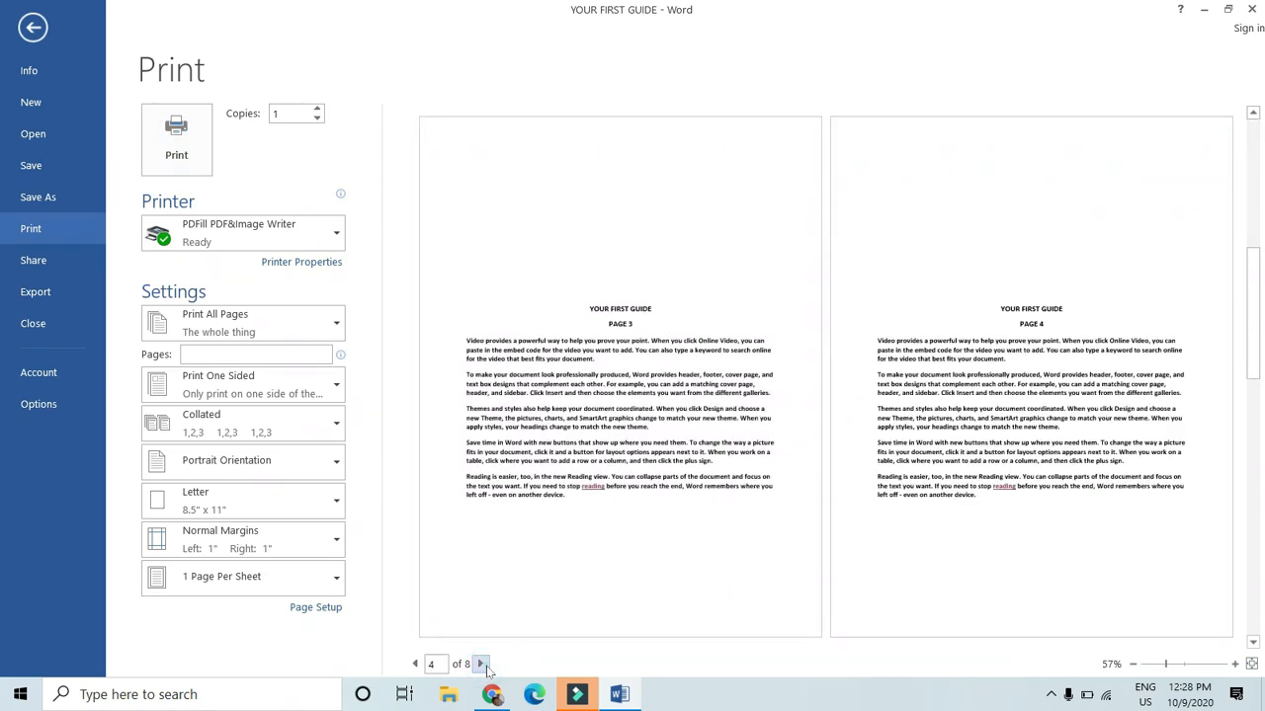
left_click(414, 662)
left_click(414, 662)
left_click(414, 662)
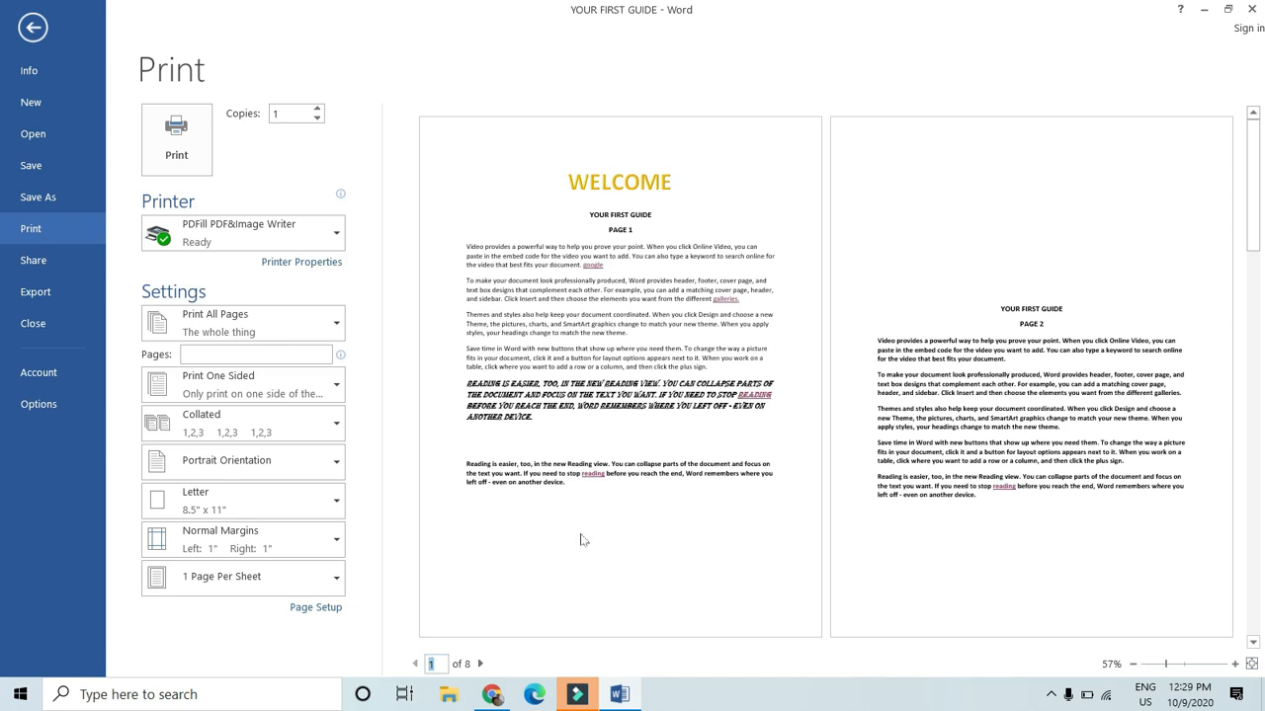
Zoom the print preview out to 33%, look through the pages and return to the document without printing.
mouse_move(1167, 665)
left_mouse_down()
mouse_move(1154, 665)
mouse_move(1186, 665)
mouse_move(1142, 665)
mouse_move(1155, 665)
left_mouse_up()
scroll(784, 484, "down", 4)
scroll(784, 484, "up", 4)
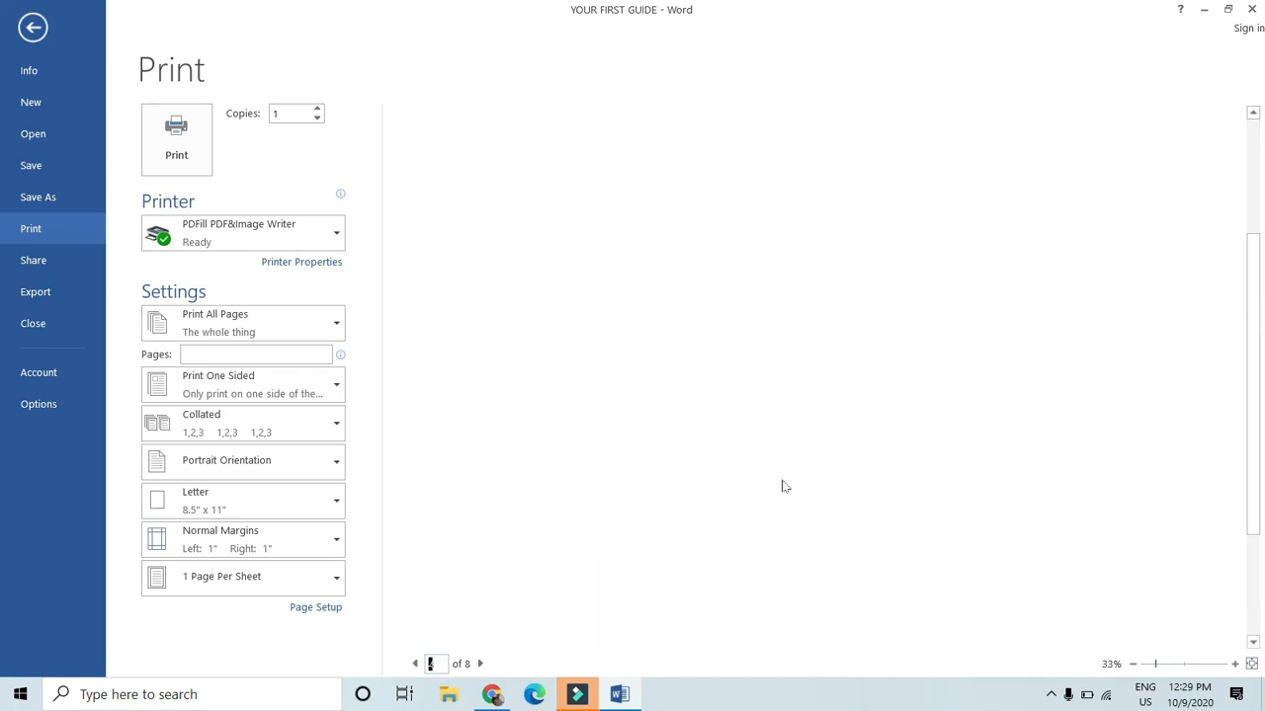
left_click(33, 26)
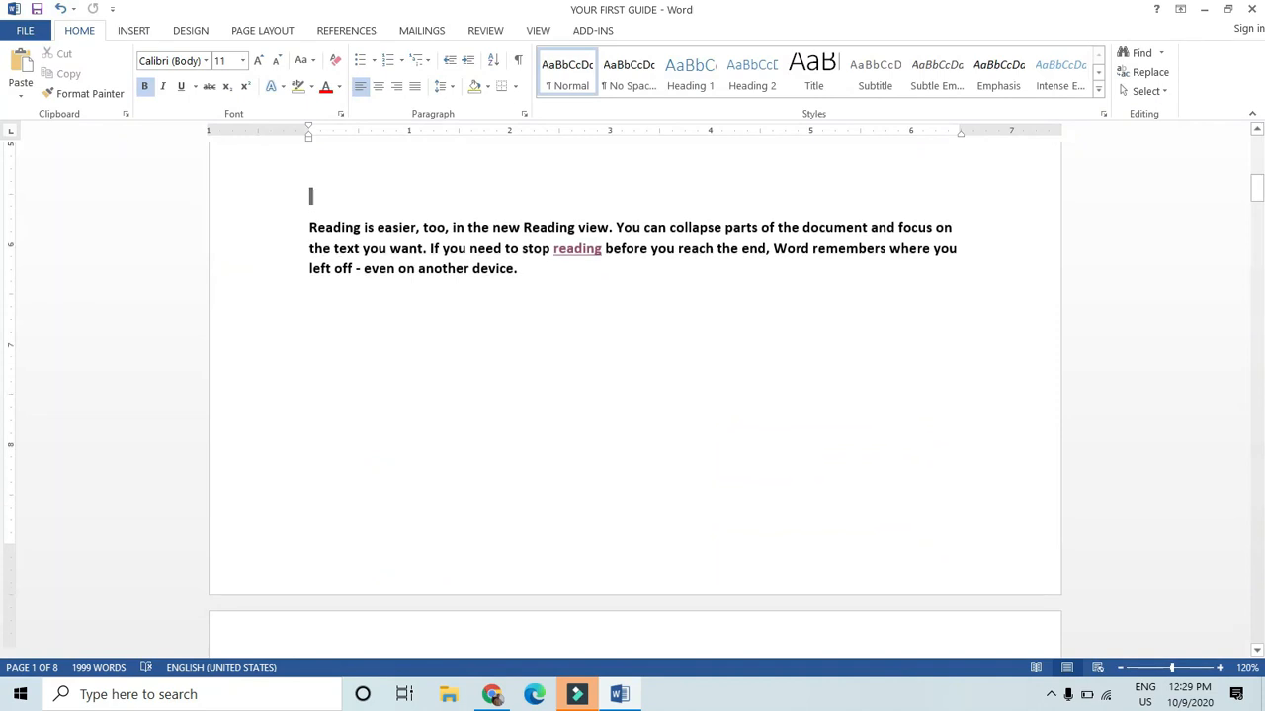
type("READING IS EASIER, TOO, IN THE NEW READING VIEW. YOU CAN COLLAPSE PARTS OF THE DOCUMENT AND FOCUS ON THE TEXT YOU WANT. IF YOU NEED TO STOP READING BEFORE YOU REACH THE END, WORD REMEMBERS WHERE YOU LEFT OFF - EVEN ON ANOTHER DEVICE.")
left_click(574, 394)
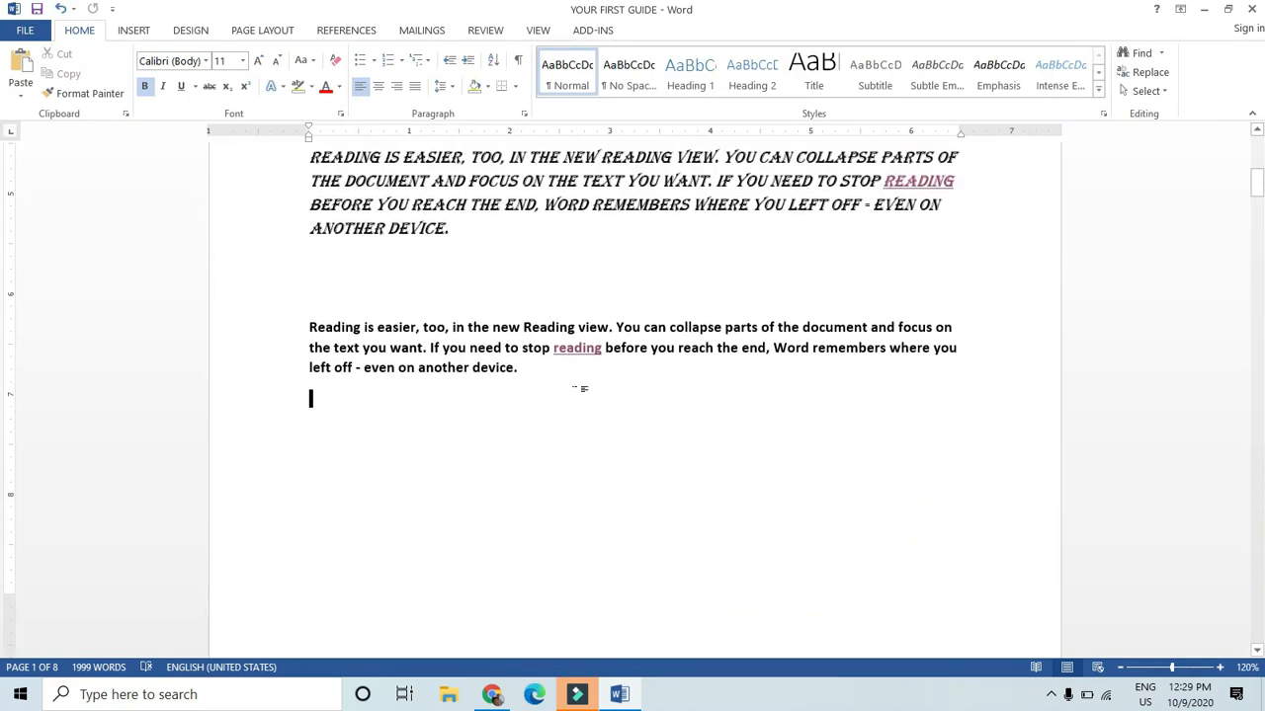
Right-align the four body paragraphs from "Video provides" through "click the plus sign." on page 1.
scroll(583, 389, "up", 5)
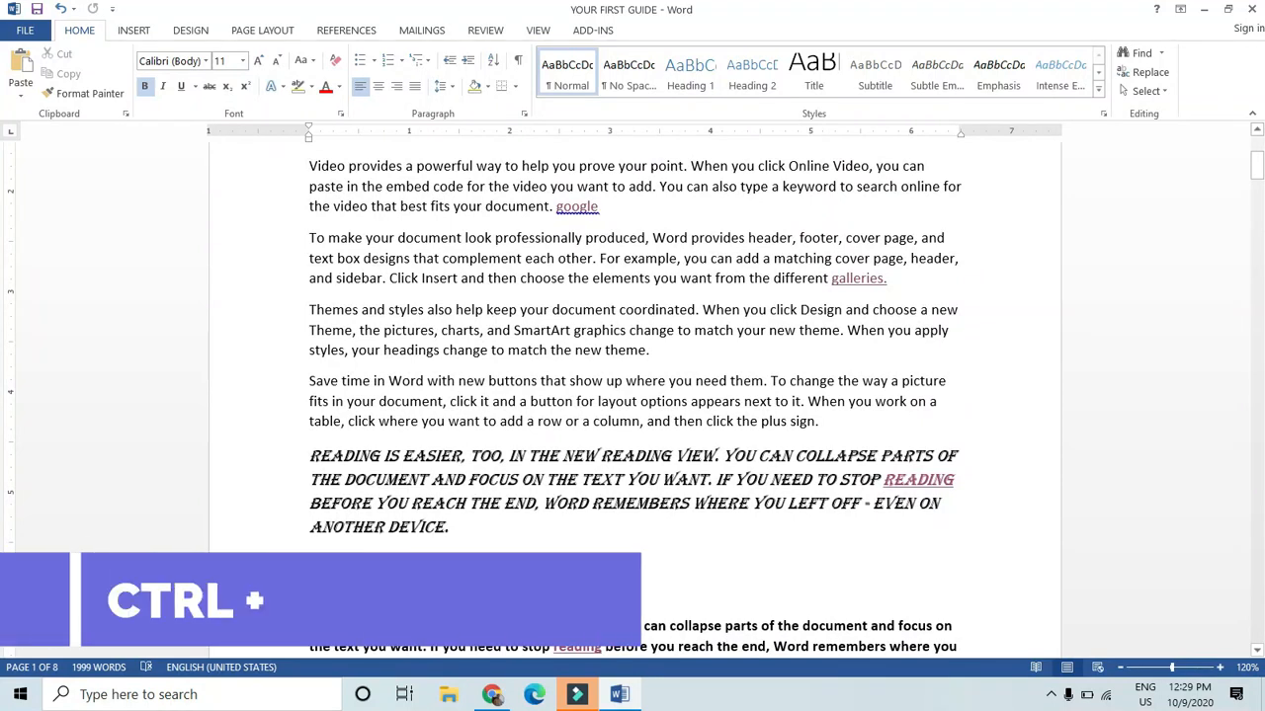
scroll(632, 395, "up", 3)
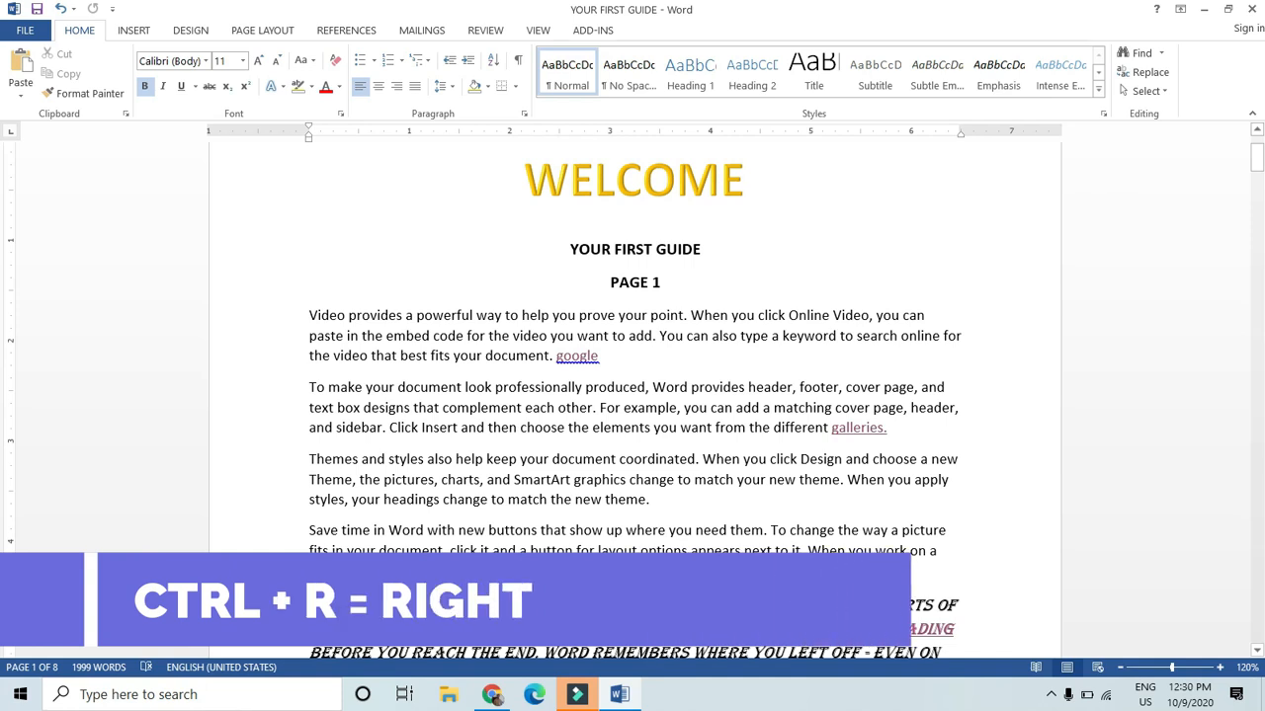
scroll(635, 395, "down", 1)
left_click_drag(820, 520, 276, 263)
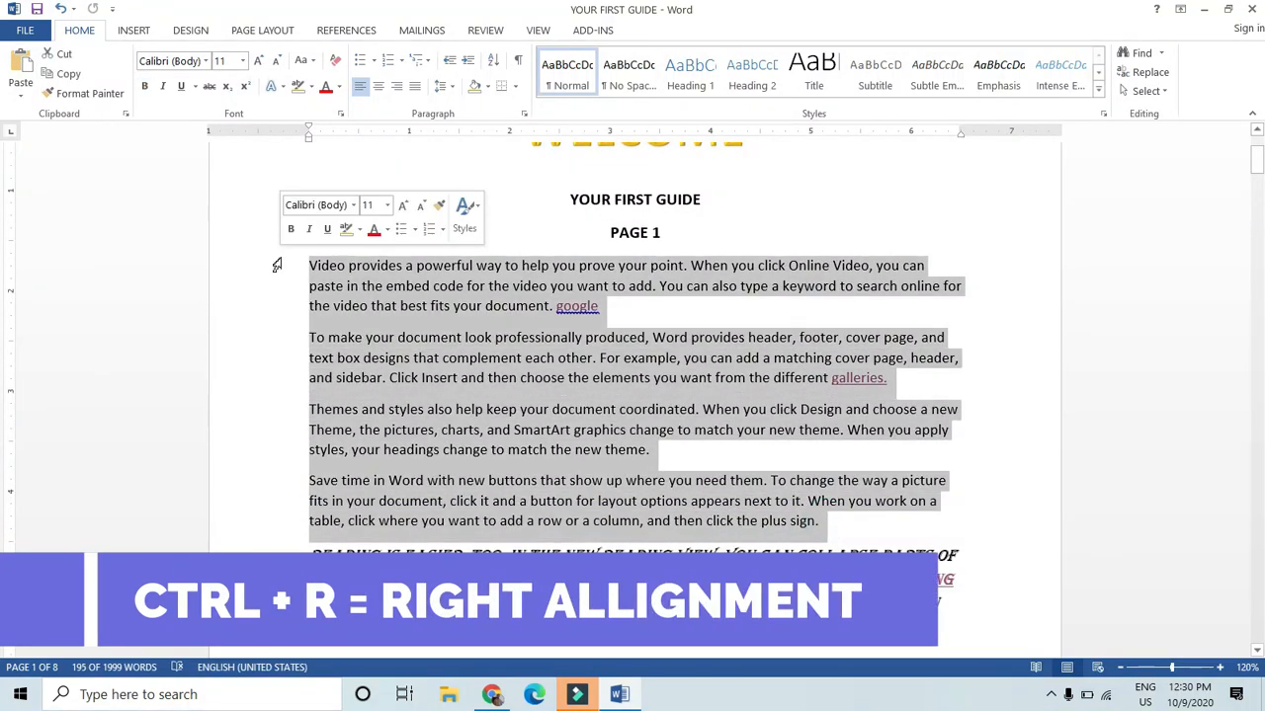
key("ctrl+r")
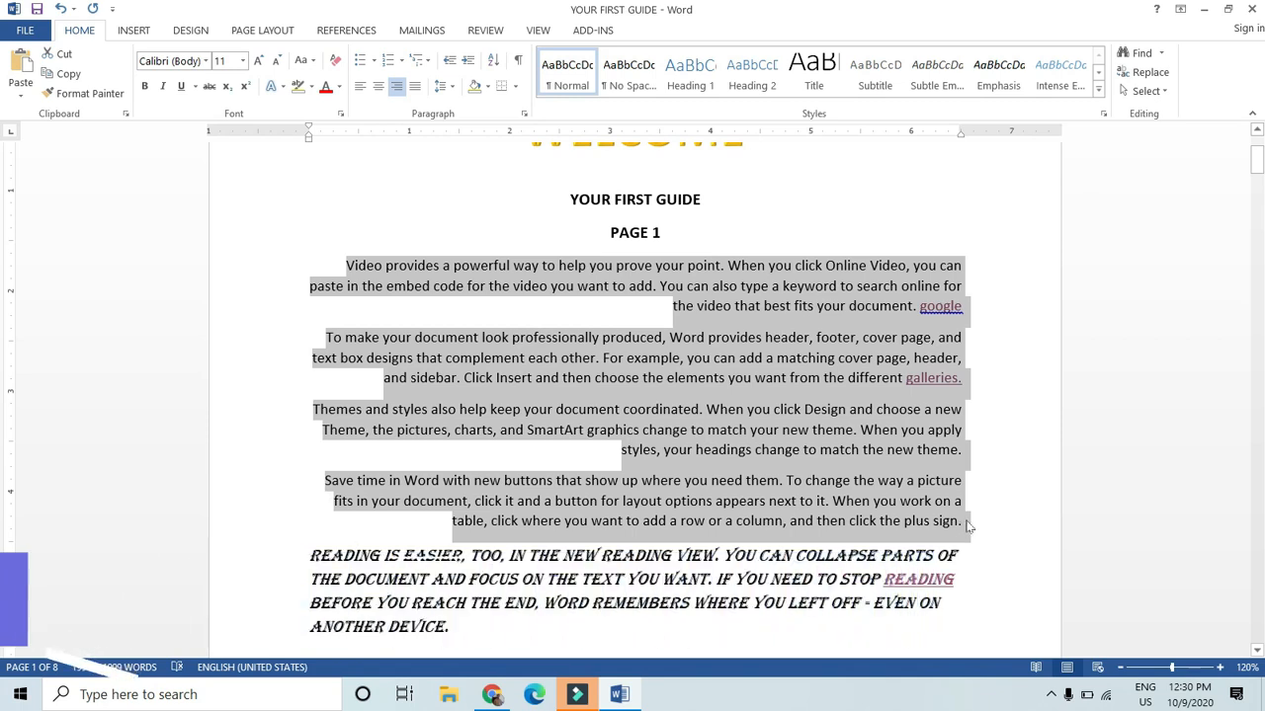
Left-align the four selected body paragraphs from "Video provides" through "click the plus sign." and clear the selection.
key("ctrl+l")
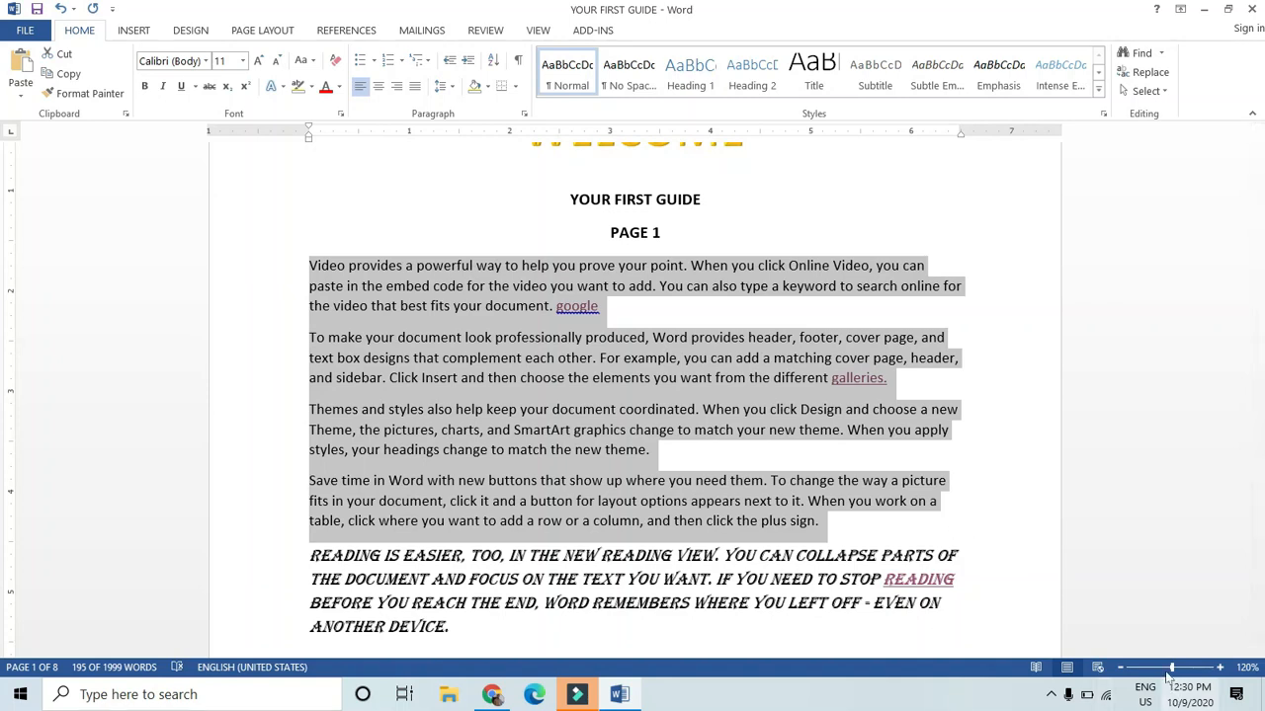
left_click(993, 571)
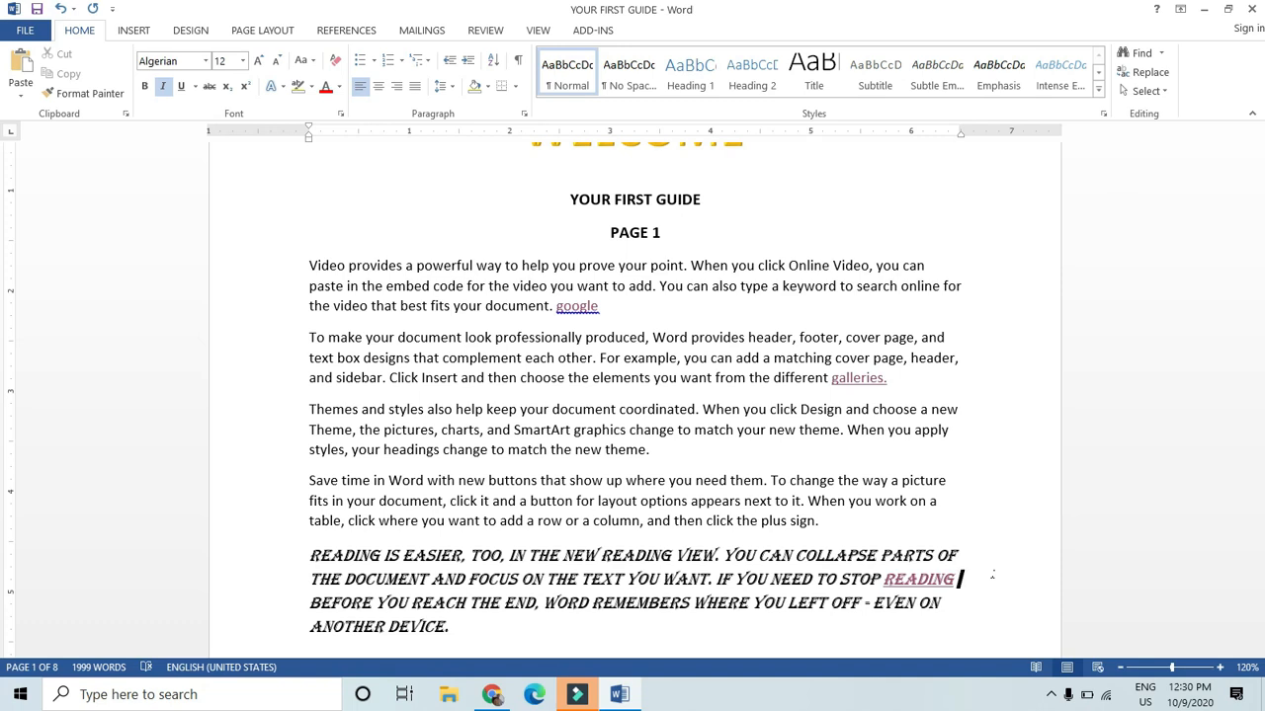
Save the YOUR FIRST GUIDE document.
key("ctrl+s")
left_click(1027, 480)
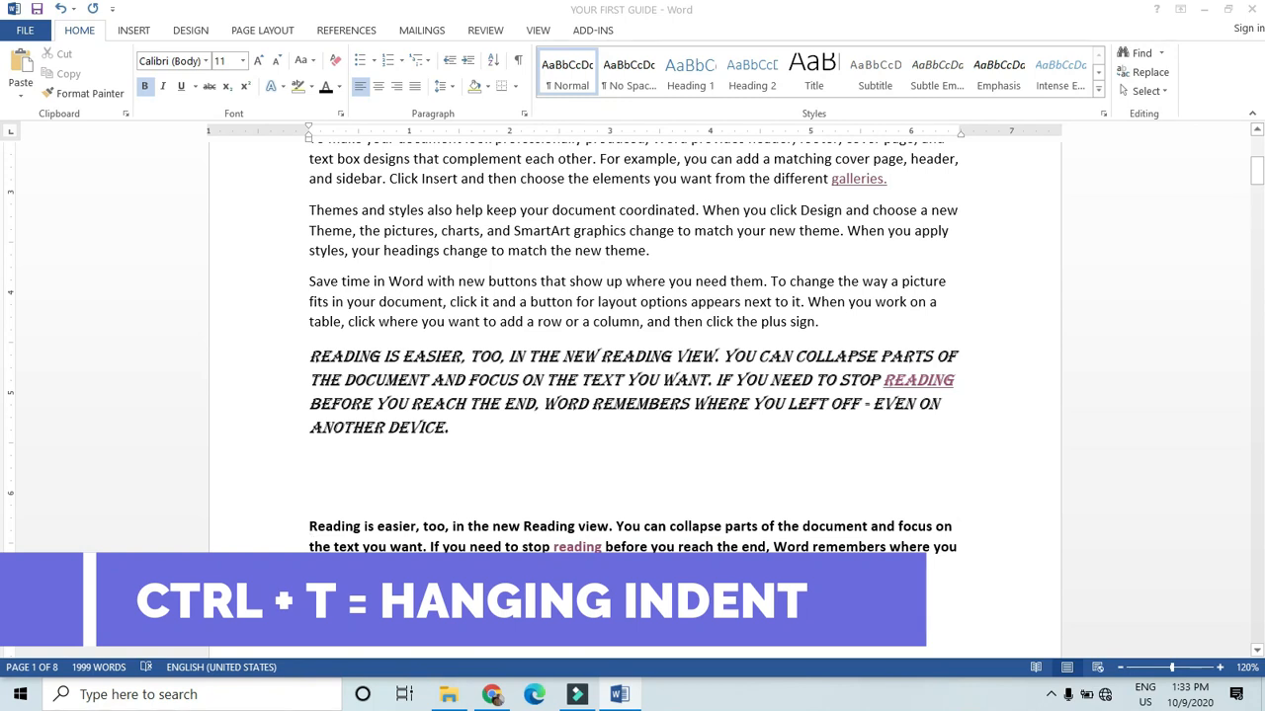
left_click(311, 495)
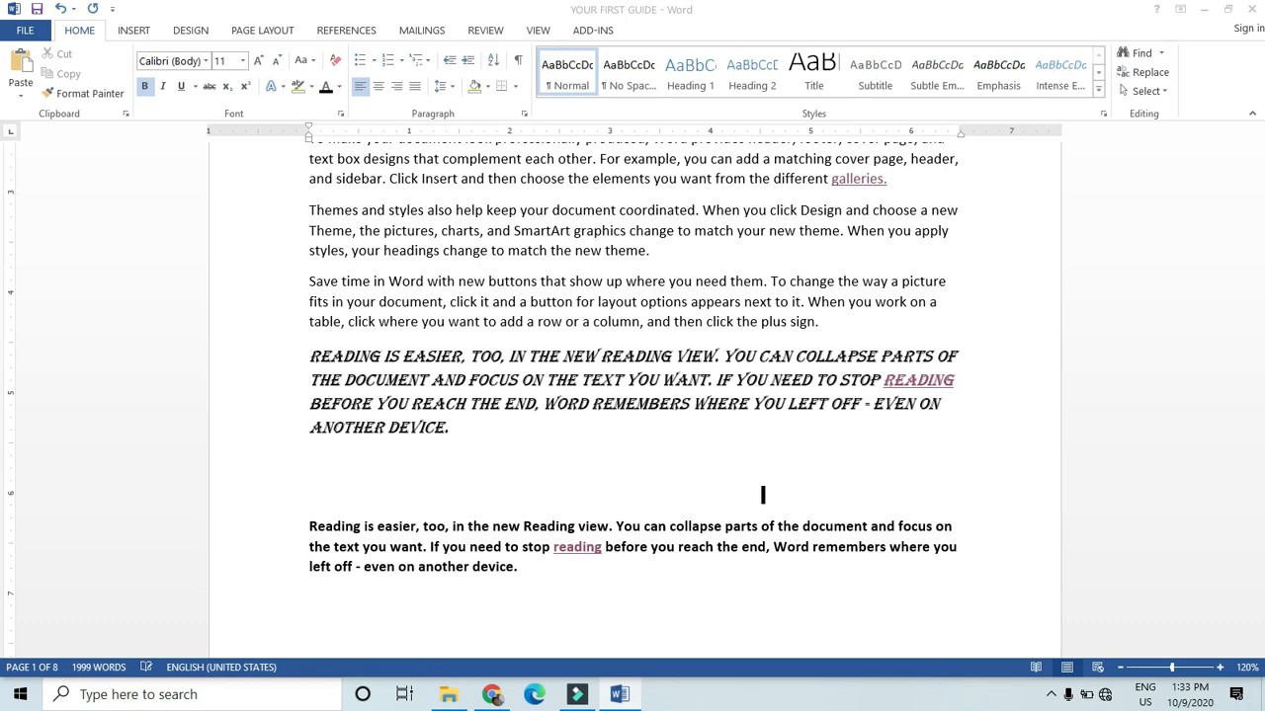
key("Return")
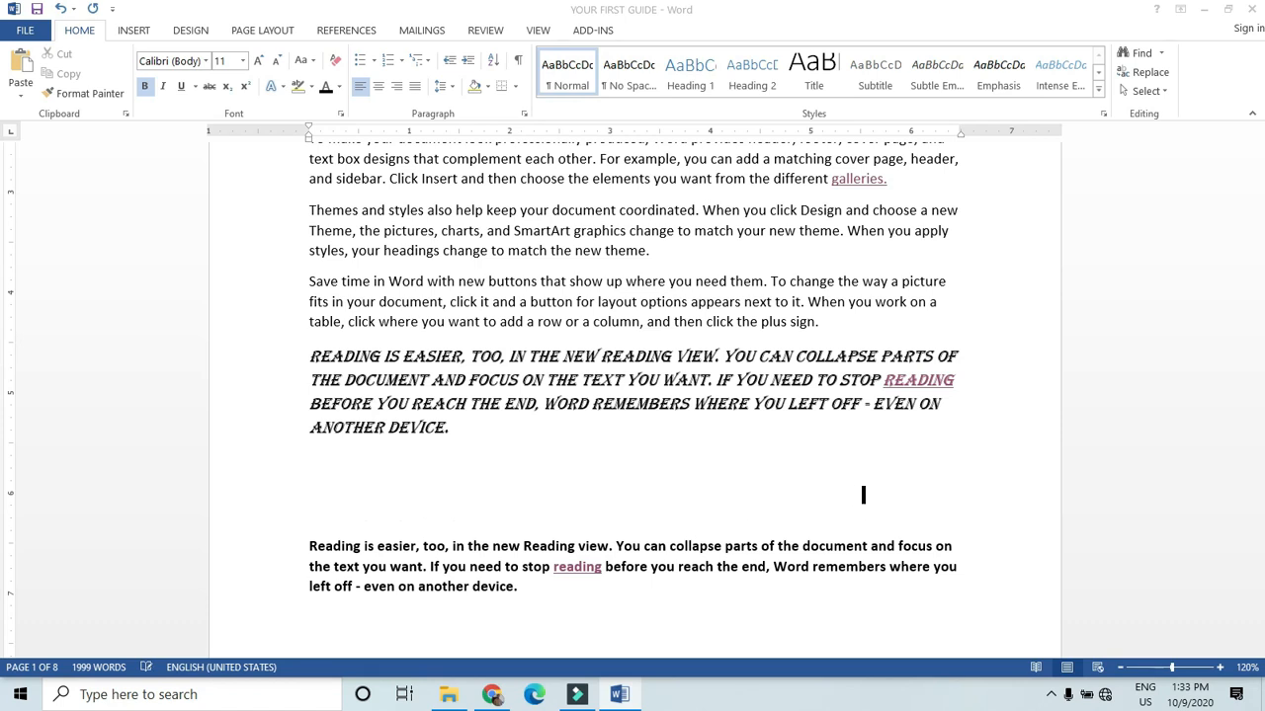
key("BackSpace")
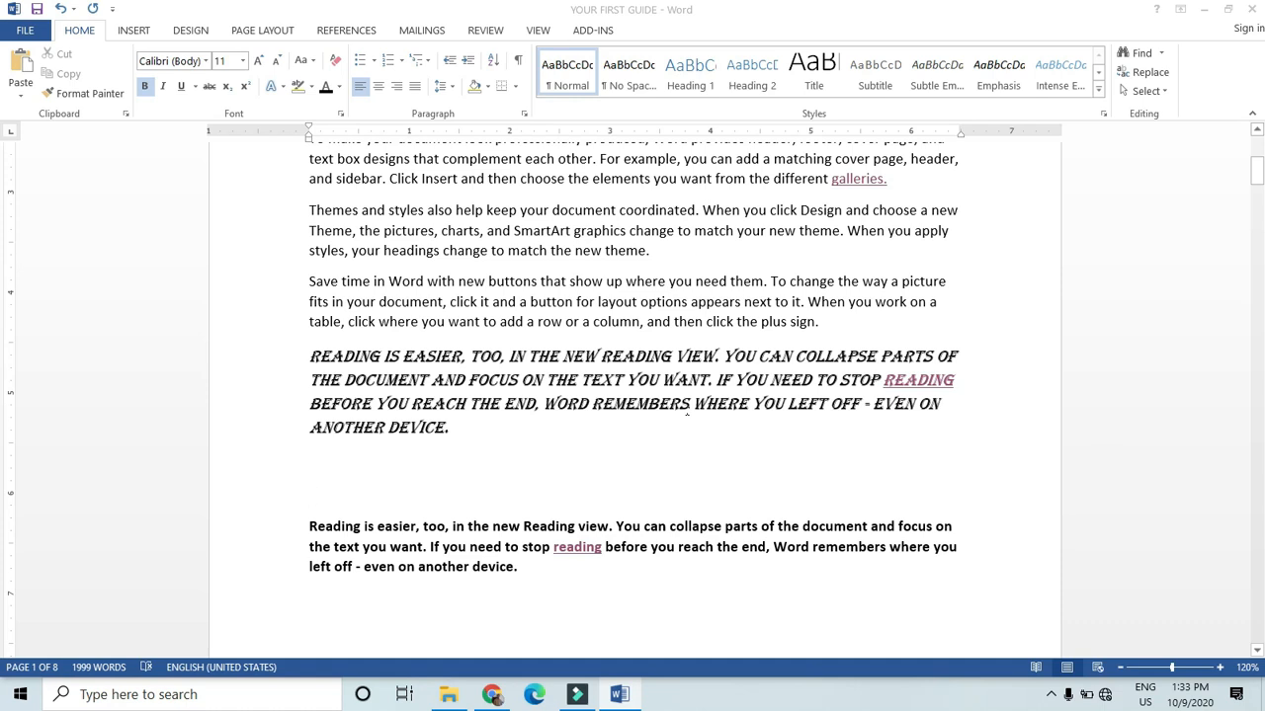
Colour the text "emembers where you left off - even on" in the Algerian paragraph standard red and clear the selection.
left_click(687, 406)
left_click_drag(607, 407, 837, 441)
left_click_drag(911, 422, 939, 409)
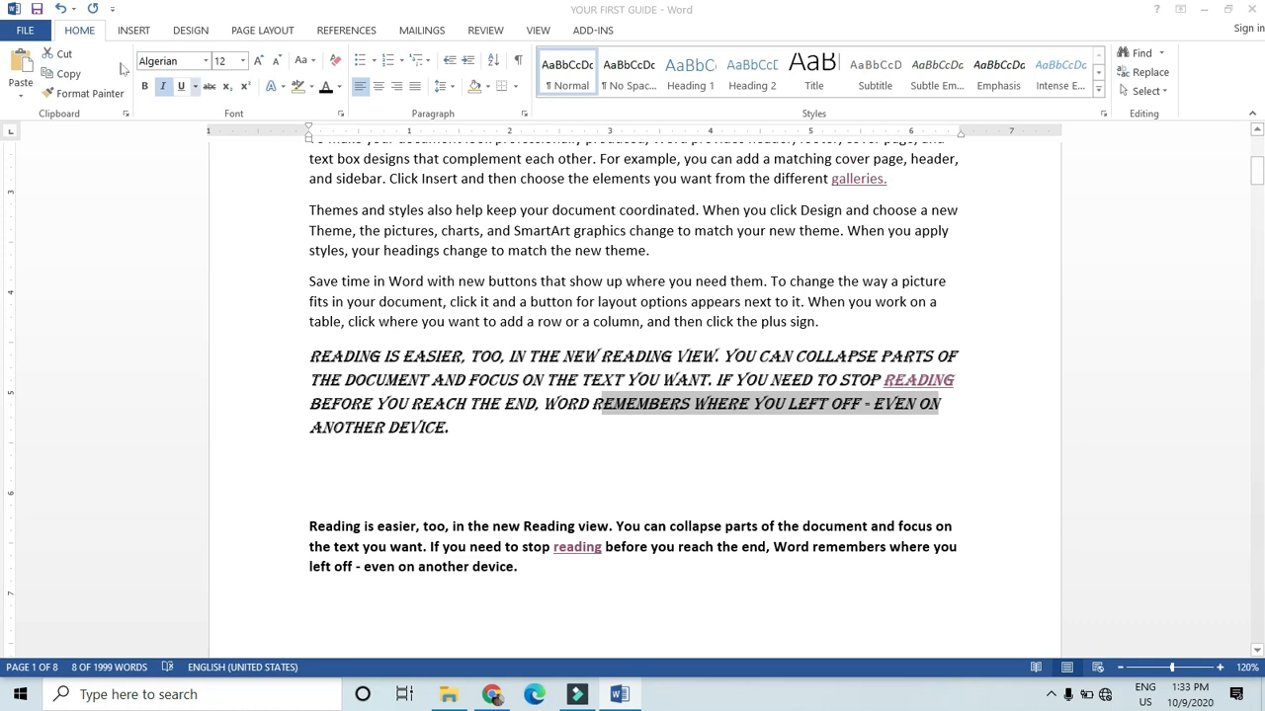
left_click(339, 87)
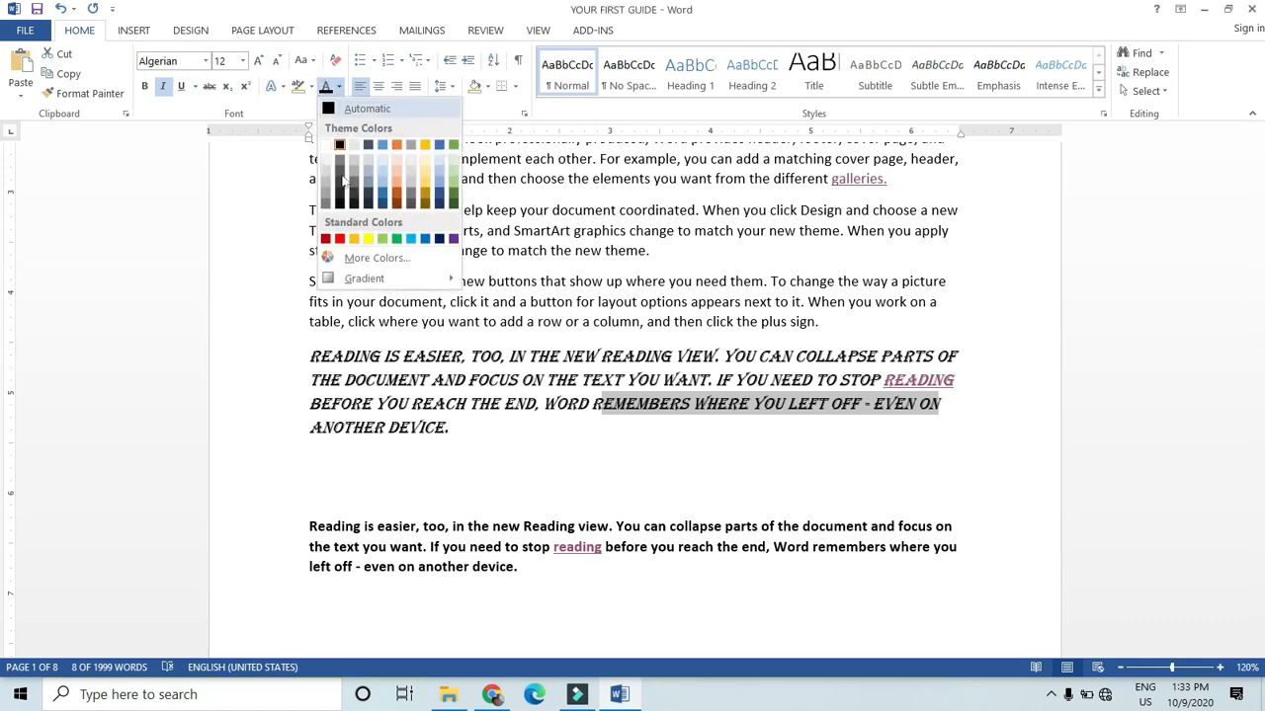
left_click(338, 239)
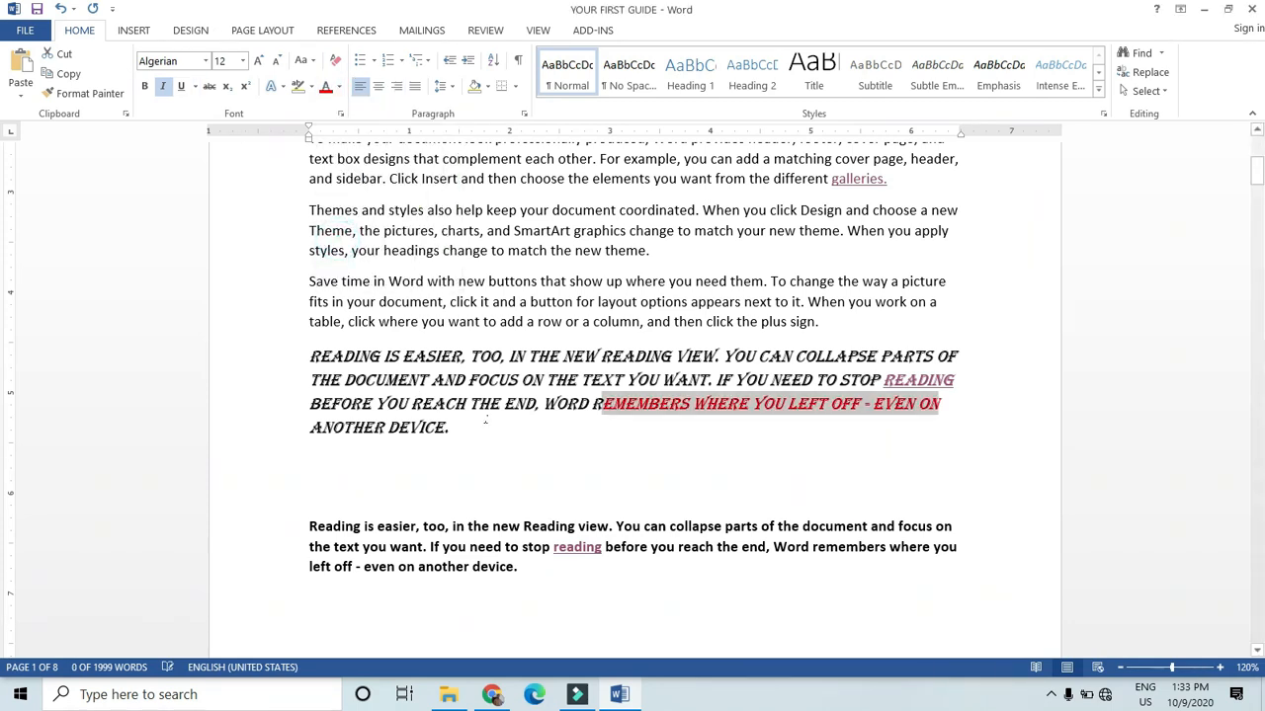
left_click(595, 437)
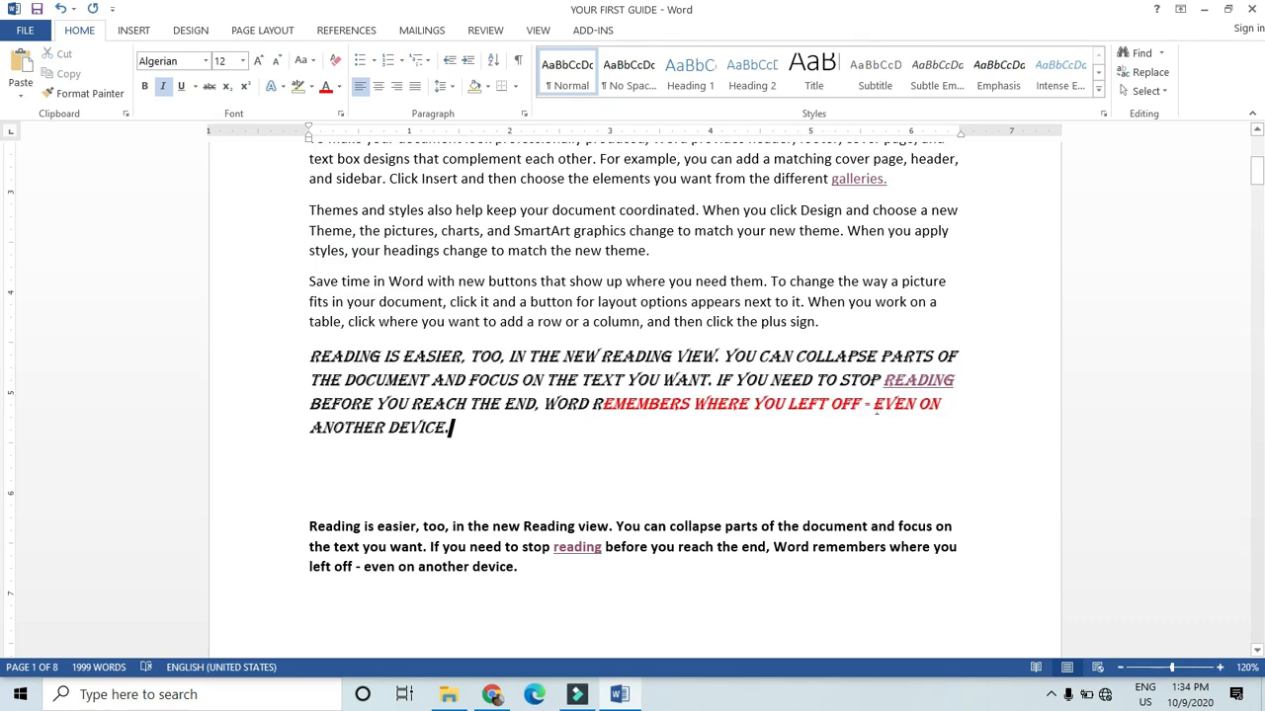
Underline the red text "emembers where you left off - even on" and clear the selection.
left_click(947, 403)
left_click_drag(946, 403, 610, 413)
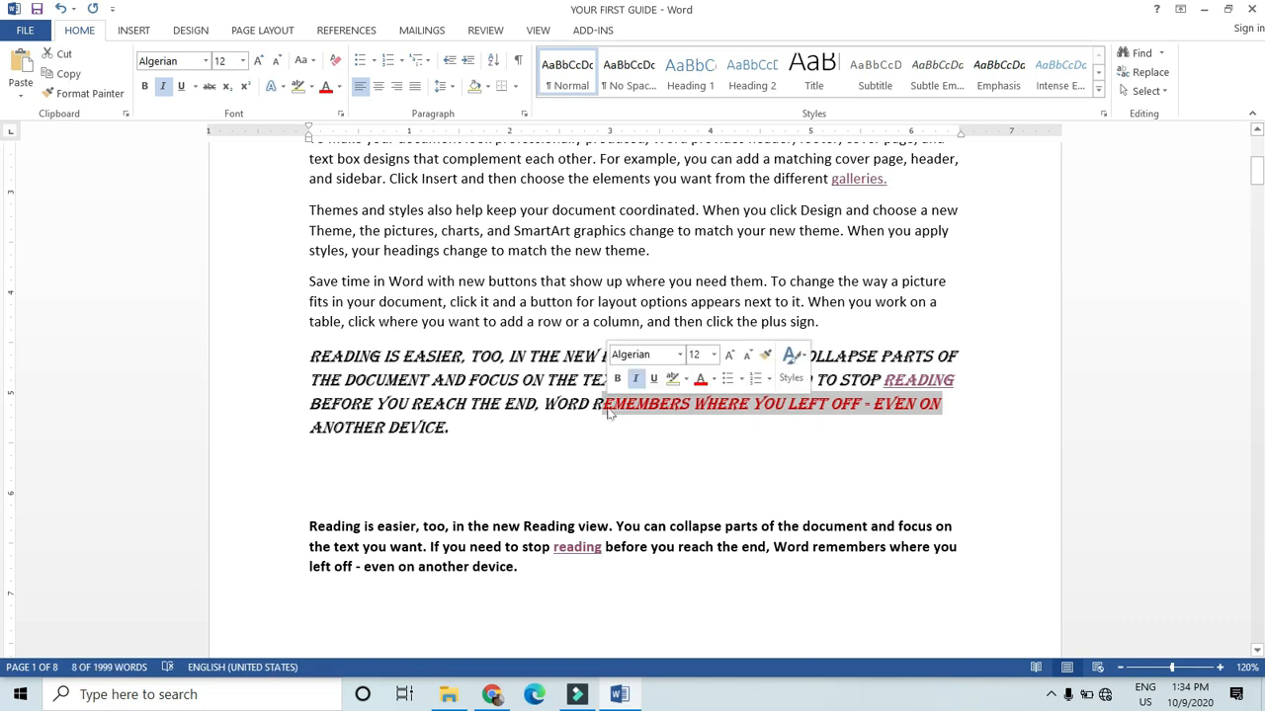
key("ctrl+u")
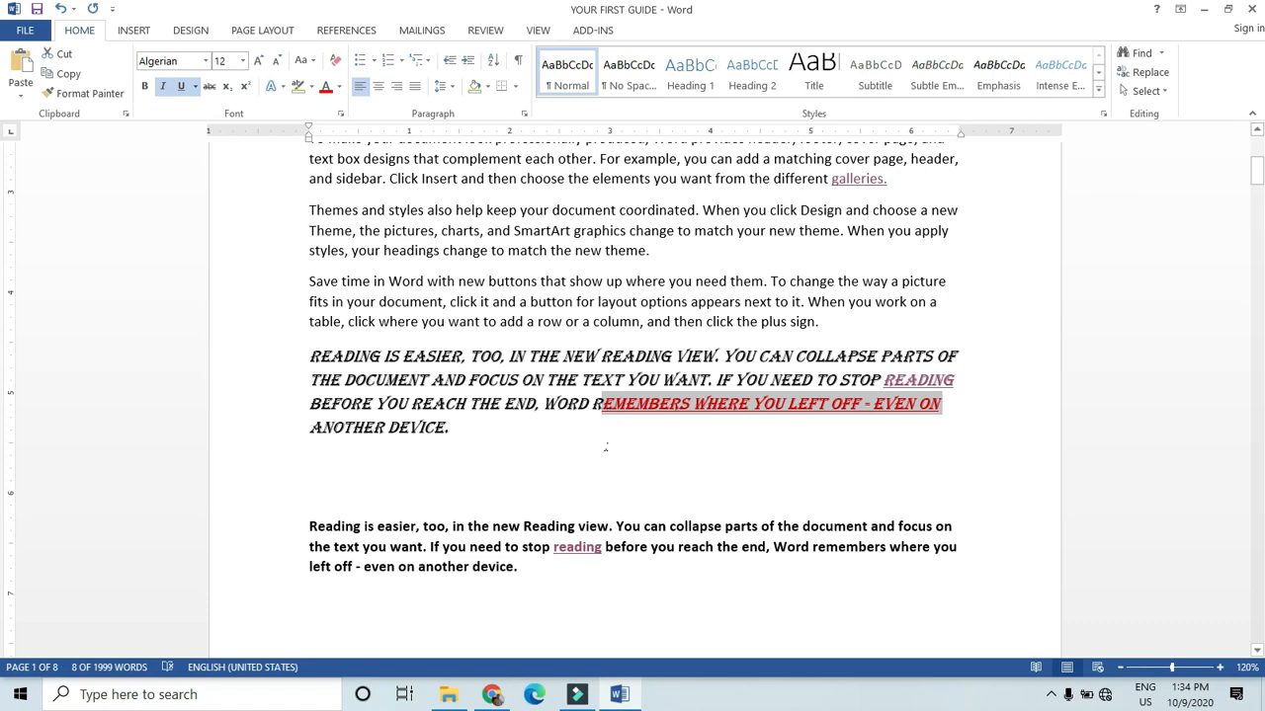
left_click(606, 448)
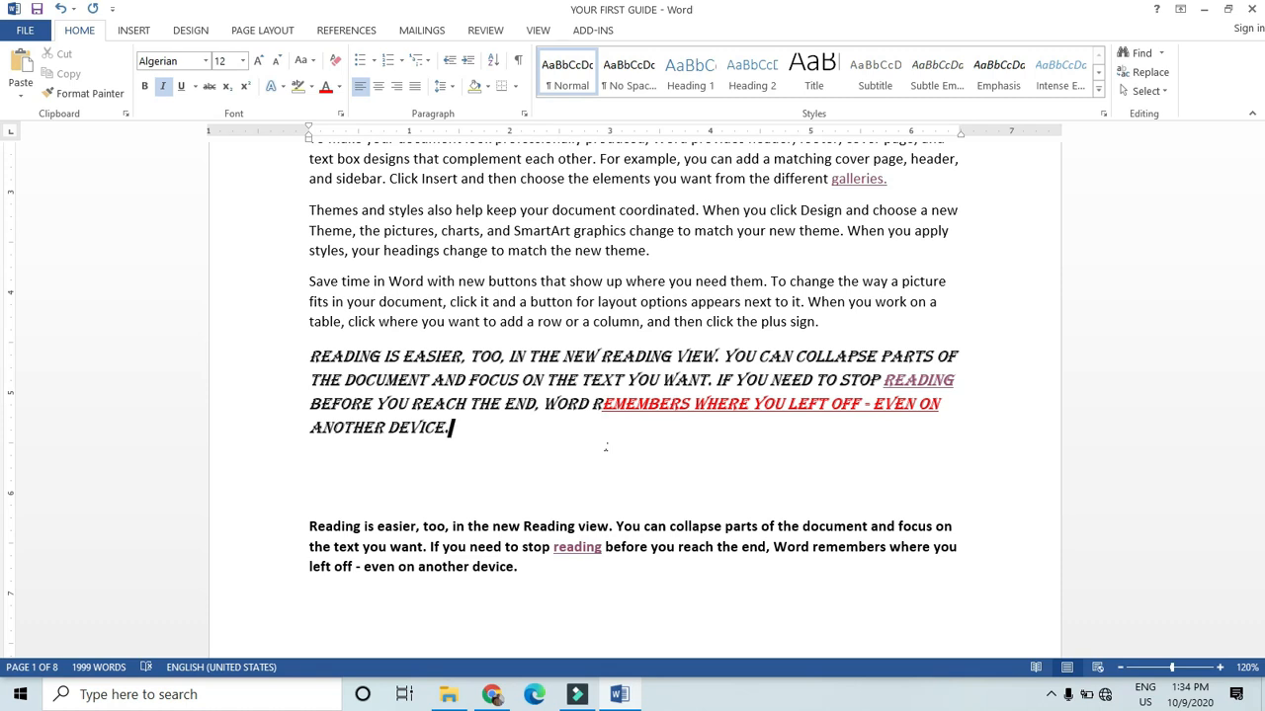
Copy the bold "Reading is easier" paragraph with the blank line above it and paste five copies below it.
scroll(632, 356, "down", 1)
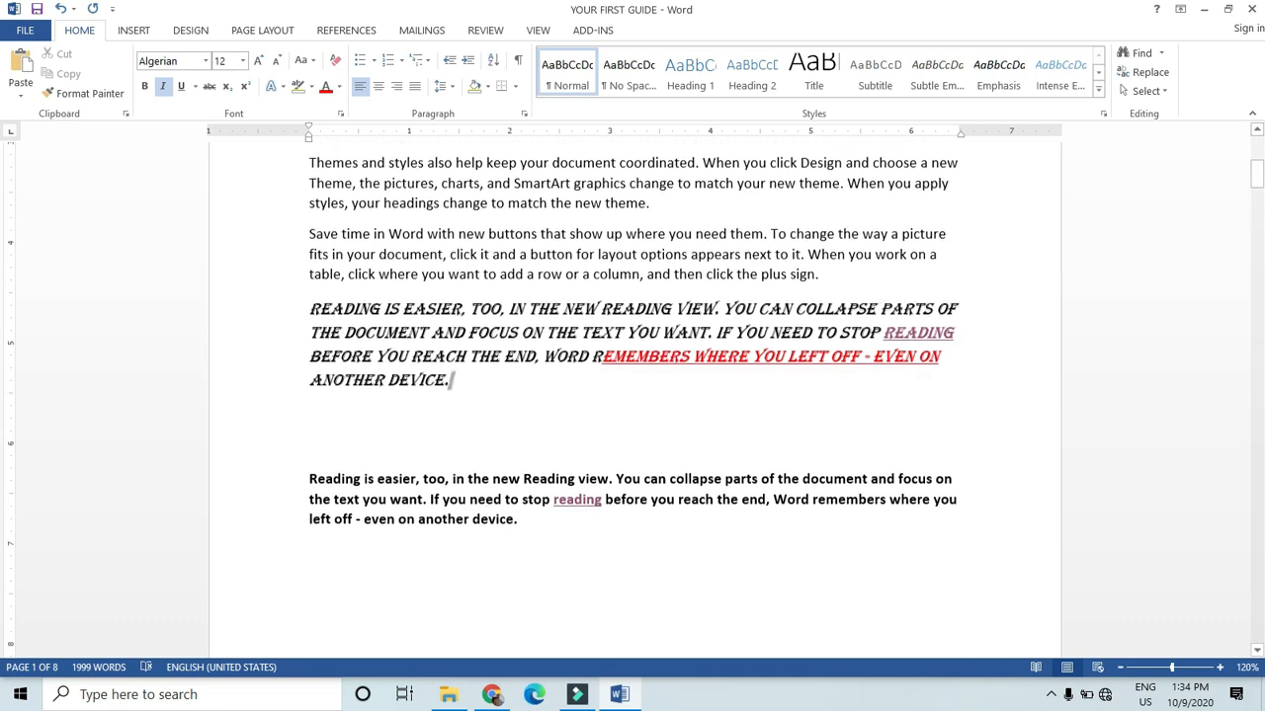
left_click_drag(539, 517, 295, 464)
key("ctrl+c")
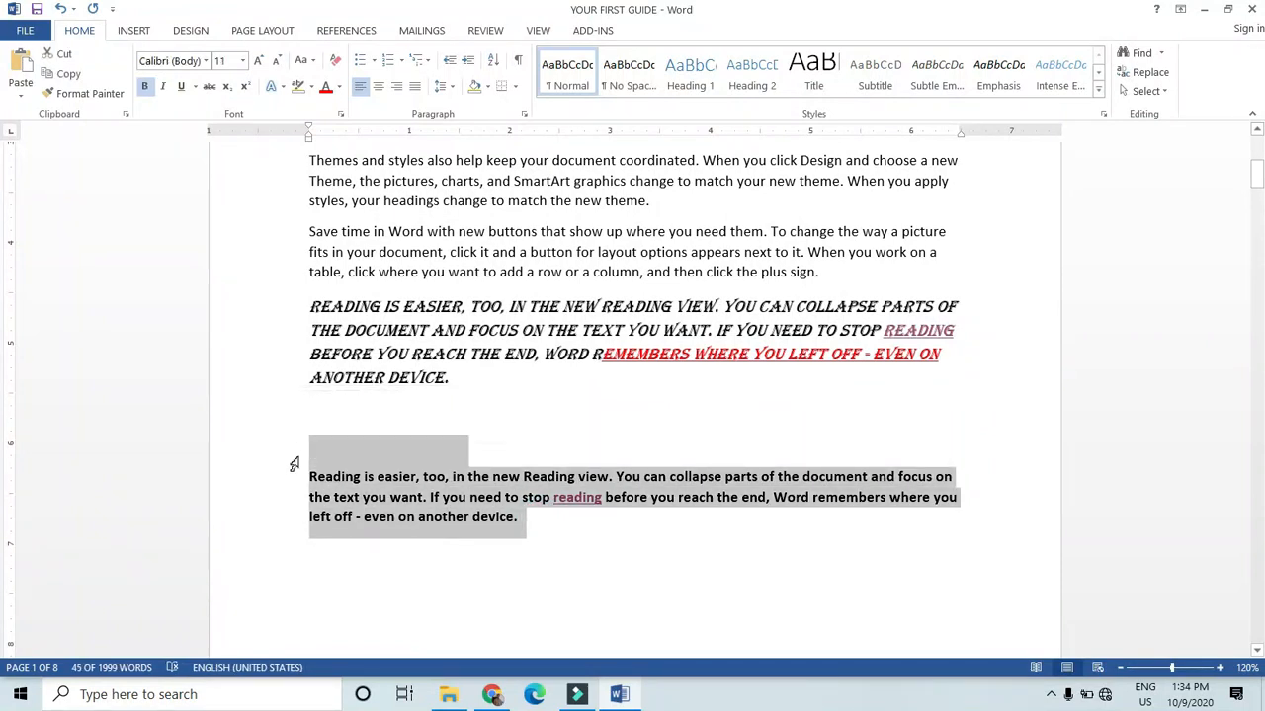
scroll(634, 484, "down", 1)
left_click(547, 492)
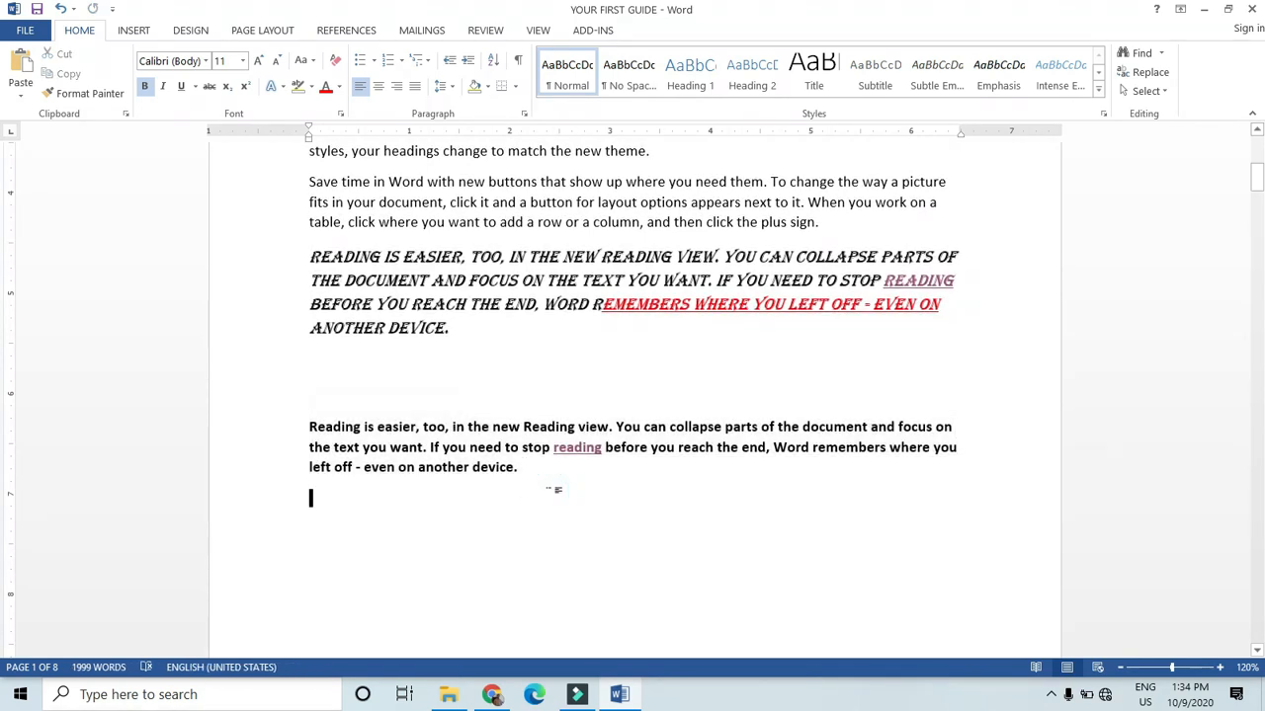
key("ctrl+v")
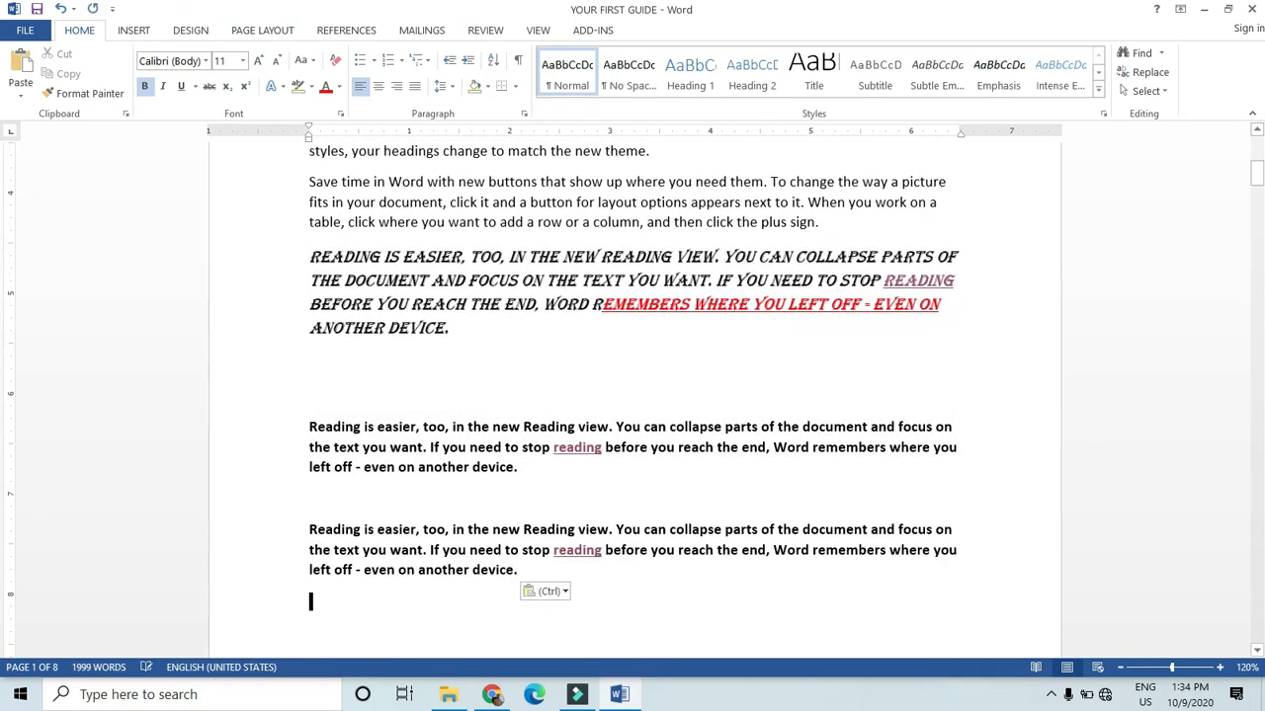
key("ctrl+v")
key("ctrl+v")
key("ctrl+v")
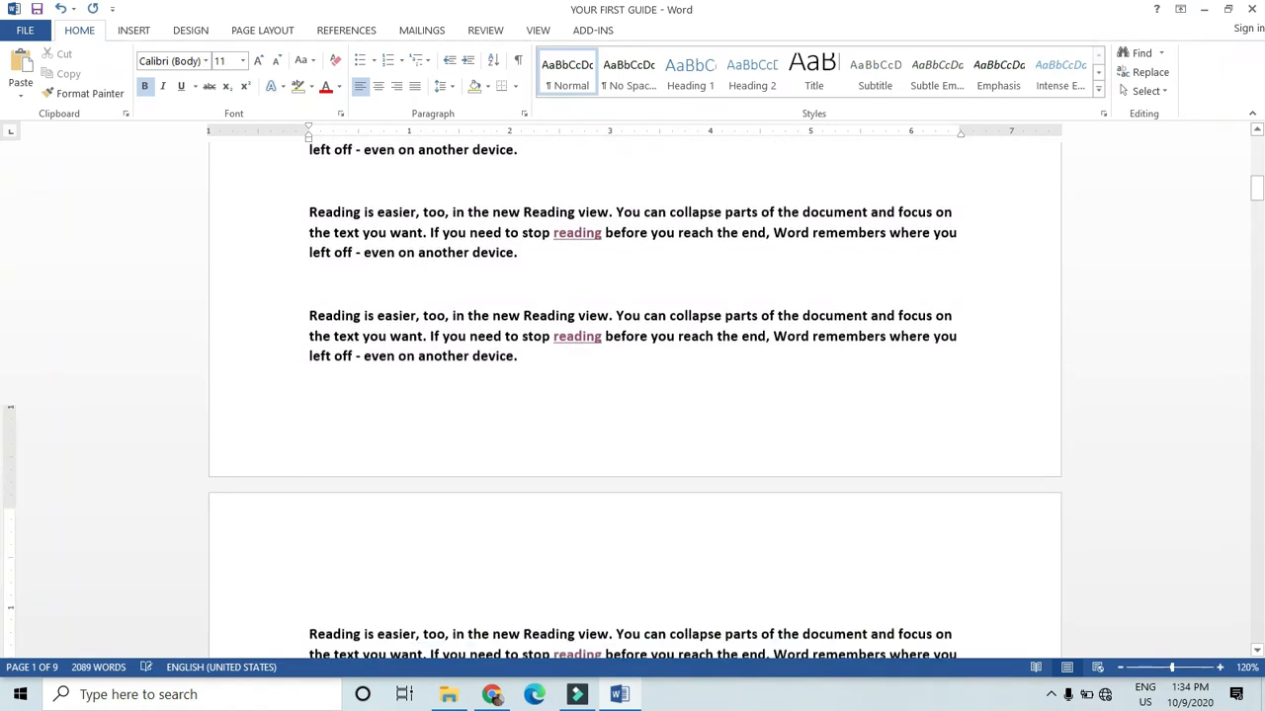
key("ctrl+v")
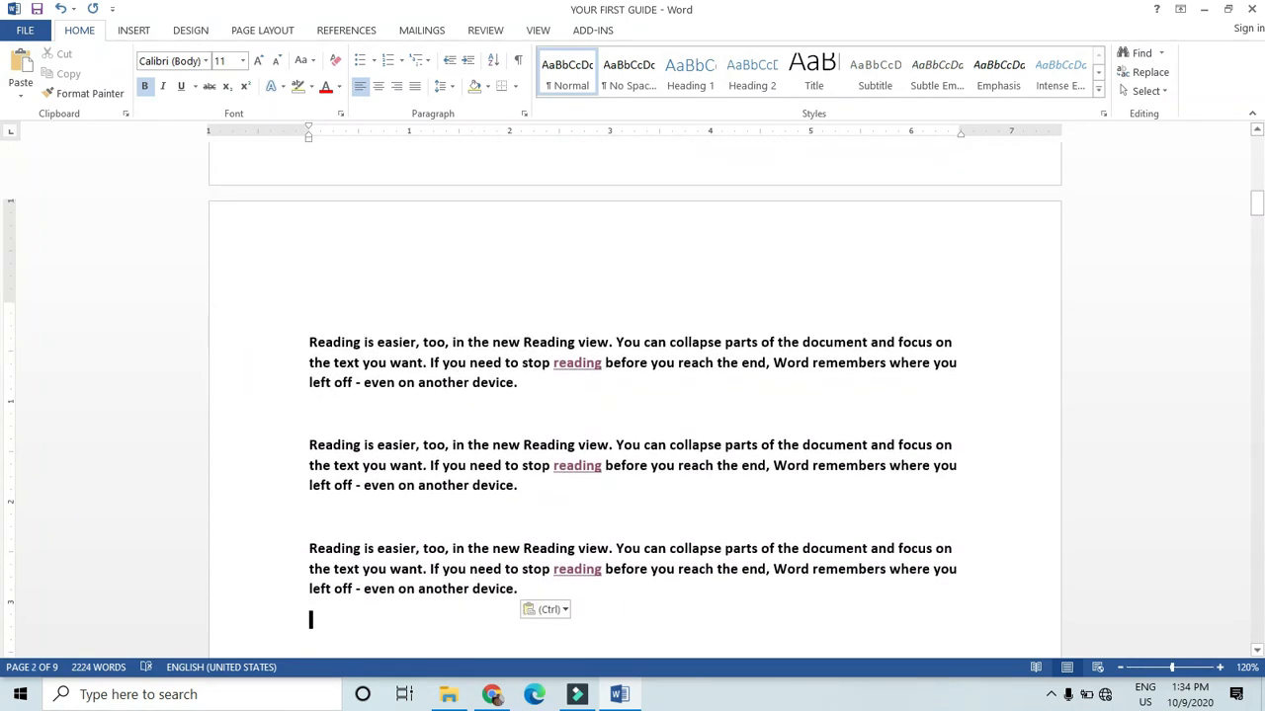
Undo the five pasted paragraphs, the underline and the red font colour.
key("ctrl+z")
key("ctrl+z")
key("ctrl+z")
key("ctrl+z")
key("ctrl+z")
key("ctrl+z")
key("ctrl+z")
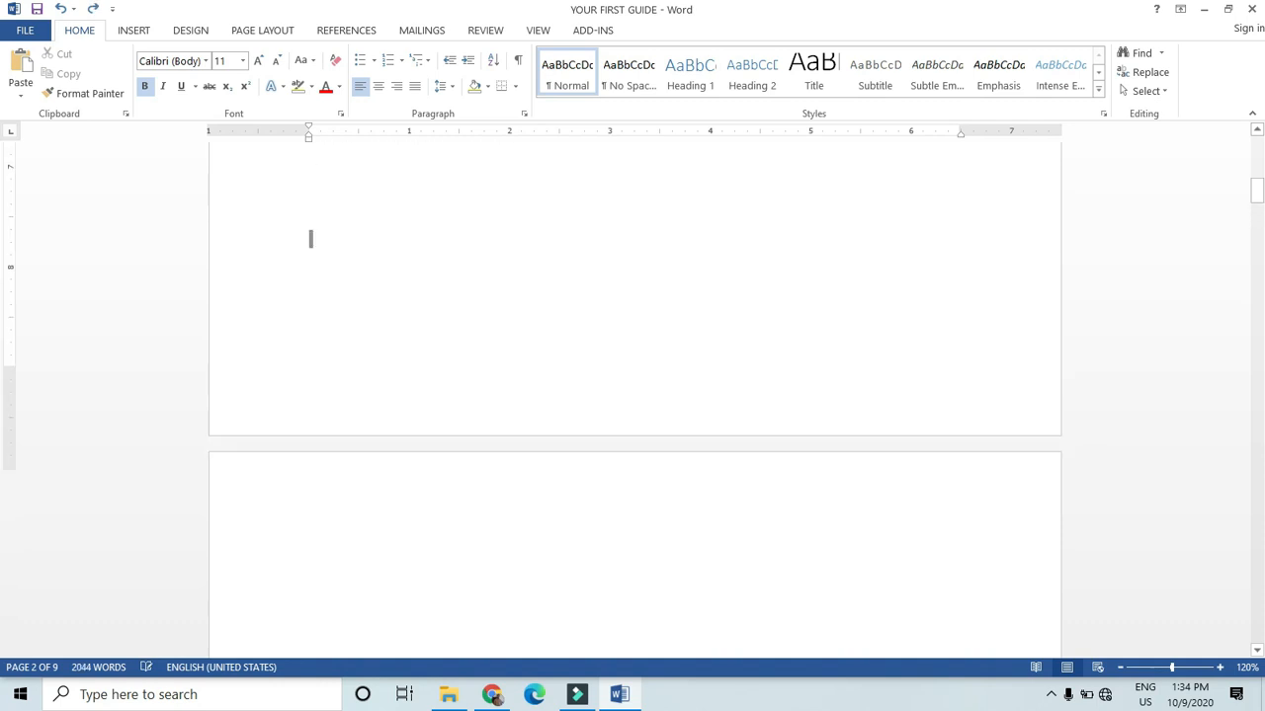
left_click(662, 265)
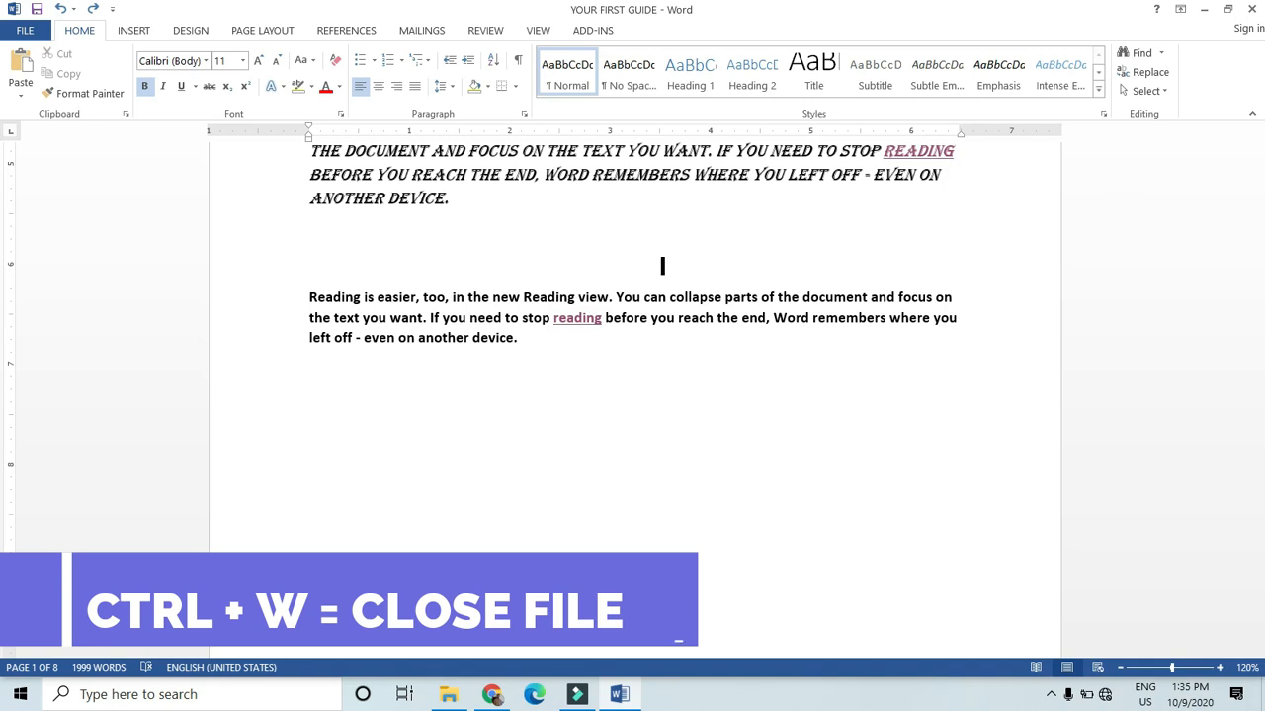
Create a new blank document and enter the text "This is a test file" in it.
scroll(662, 265, "up", 7)
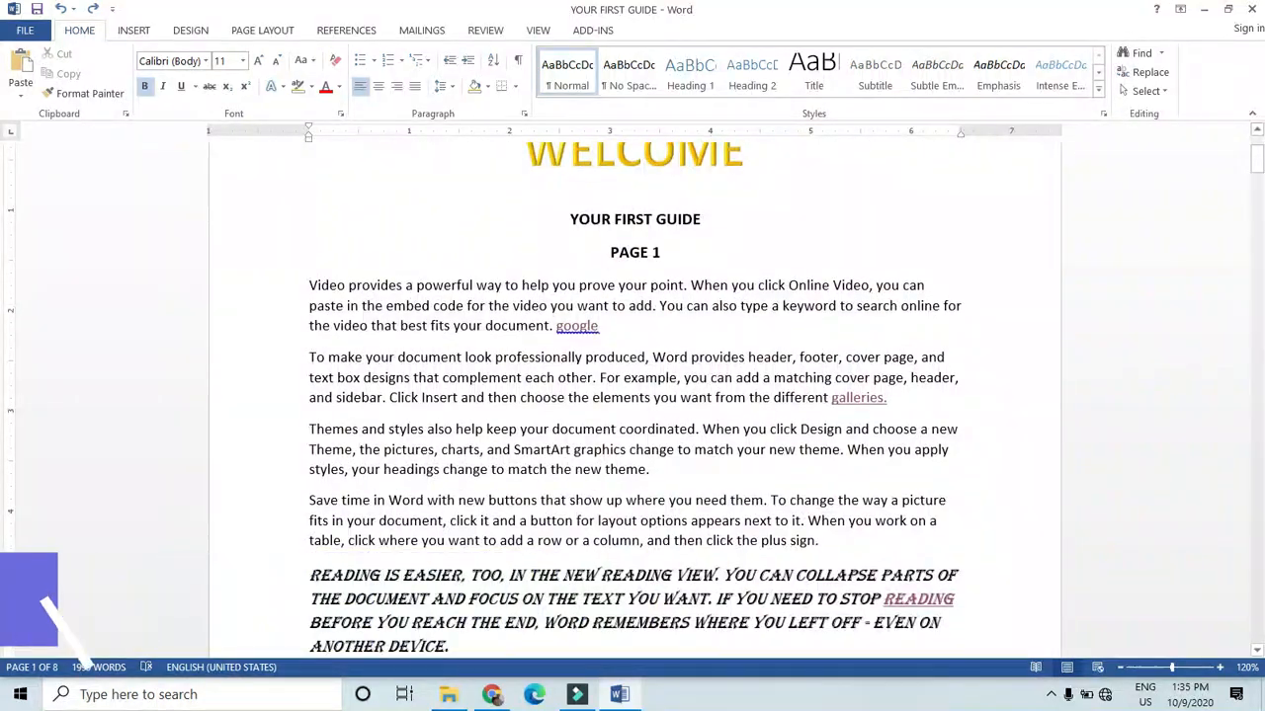
scroll(662, 265, "up", 1)
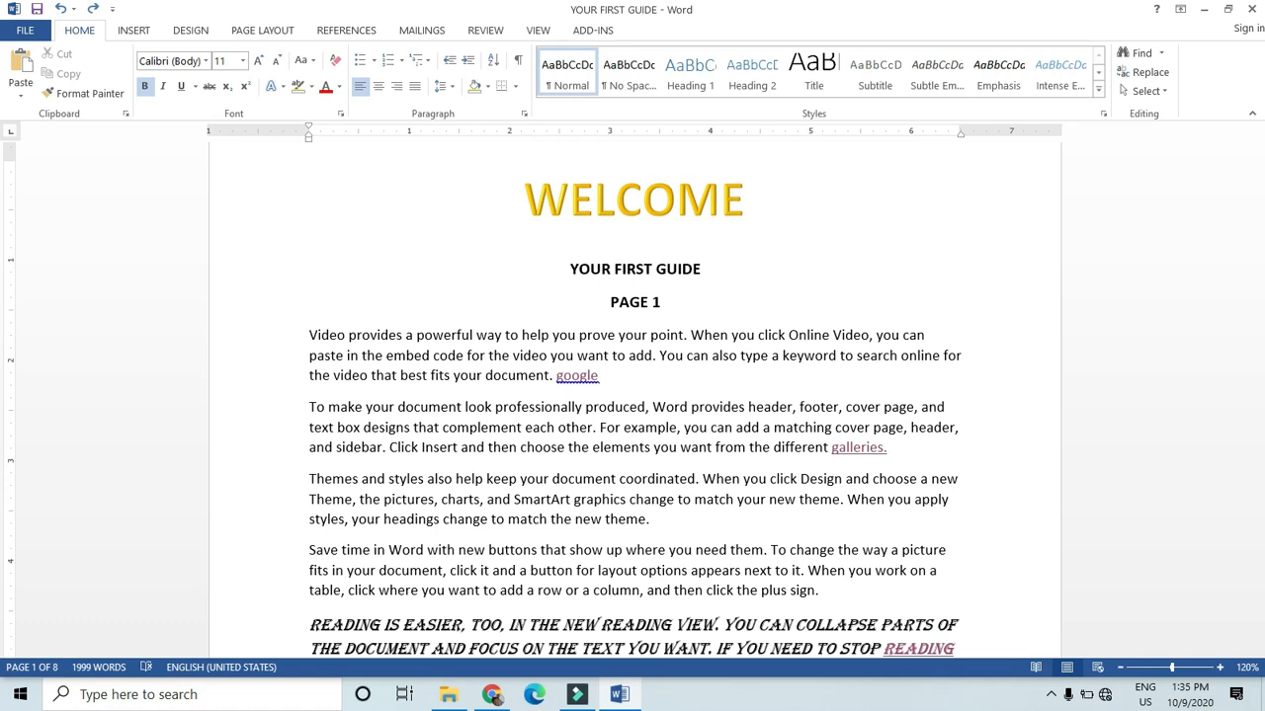
key("ctrl+n")
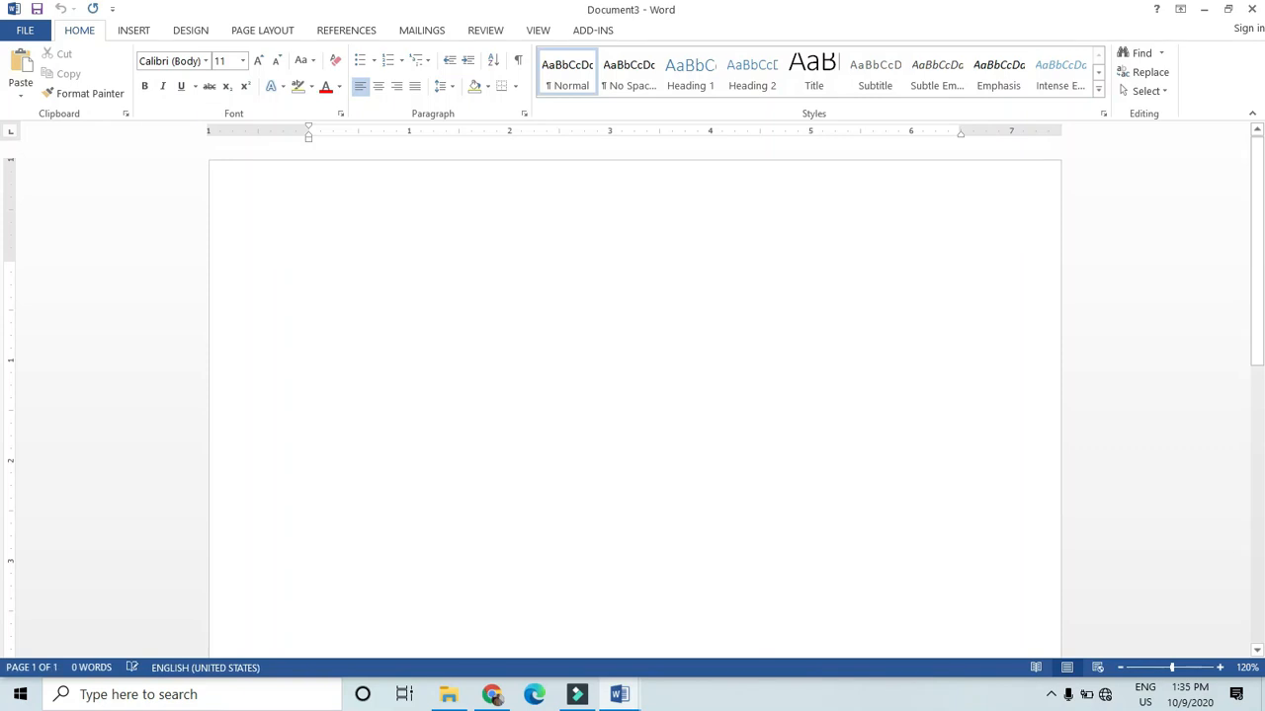
type("this is ")
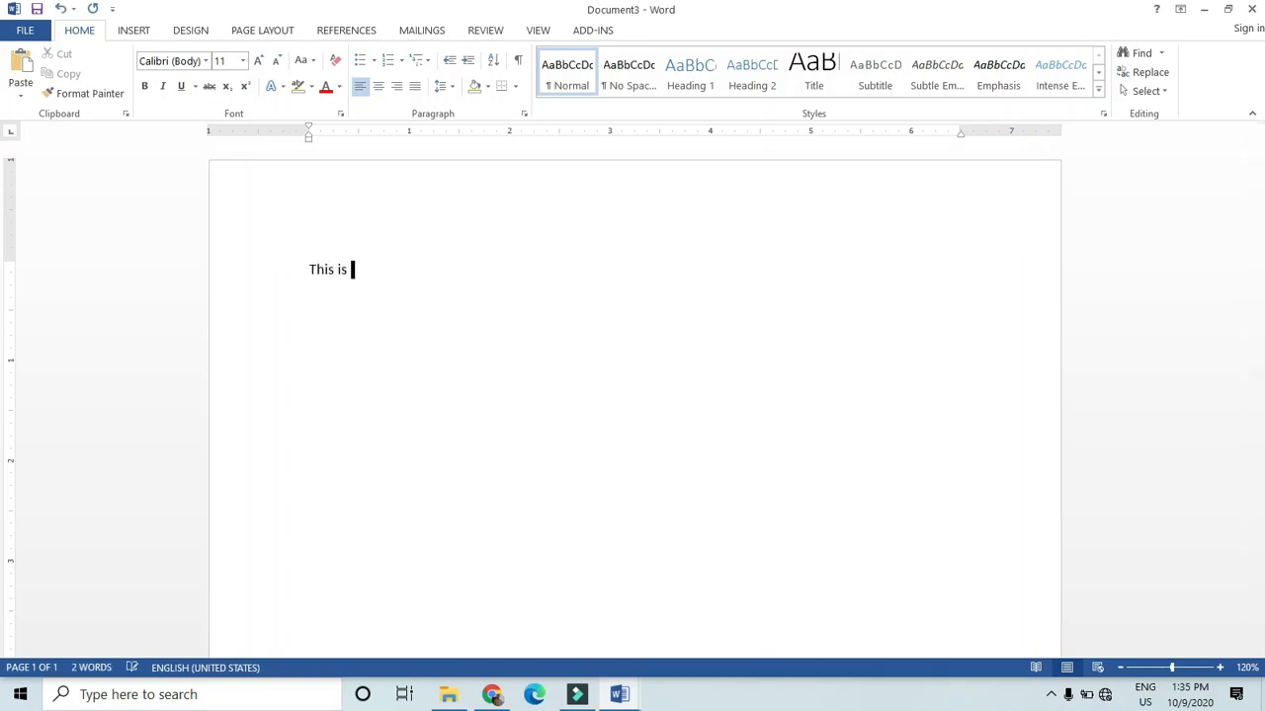
type("a test file")
Close the test document without saving its changes.
key("alt+F4")
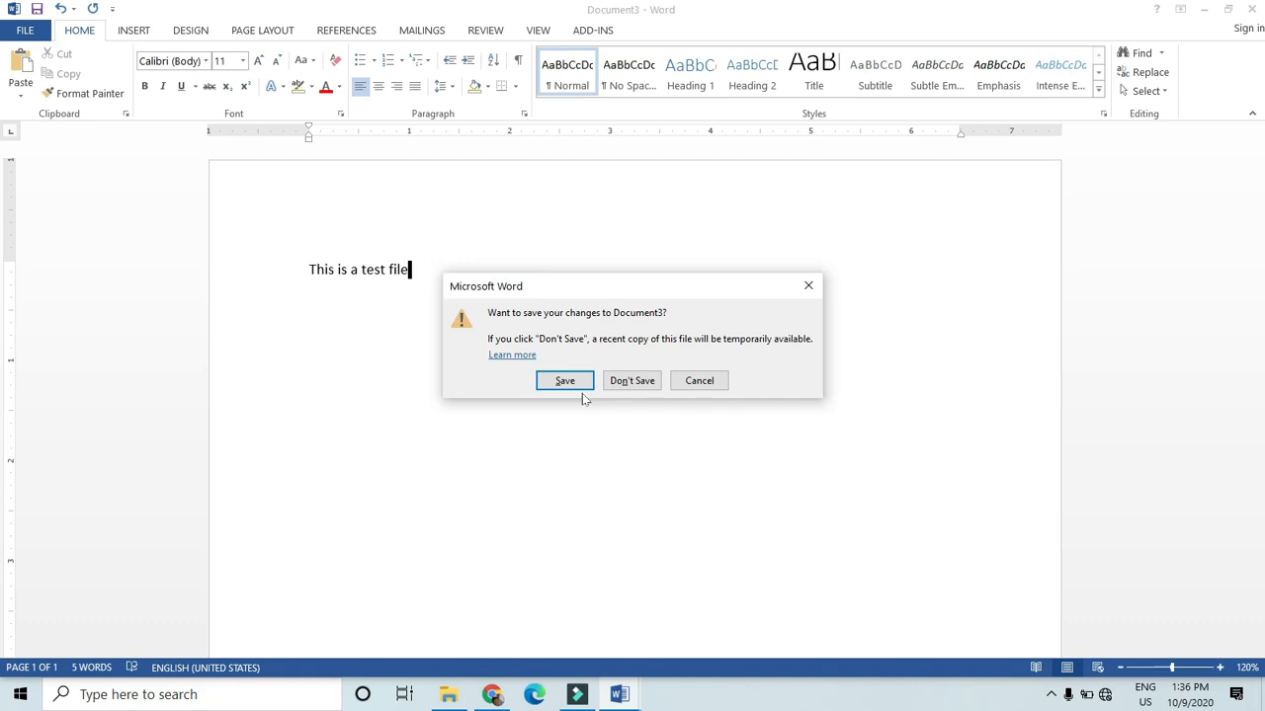
left_click(642, 381)
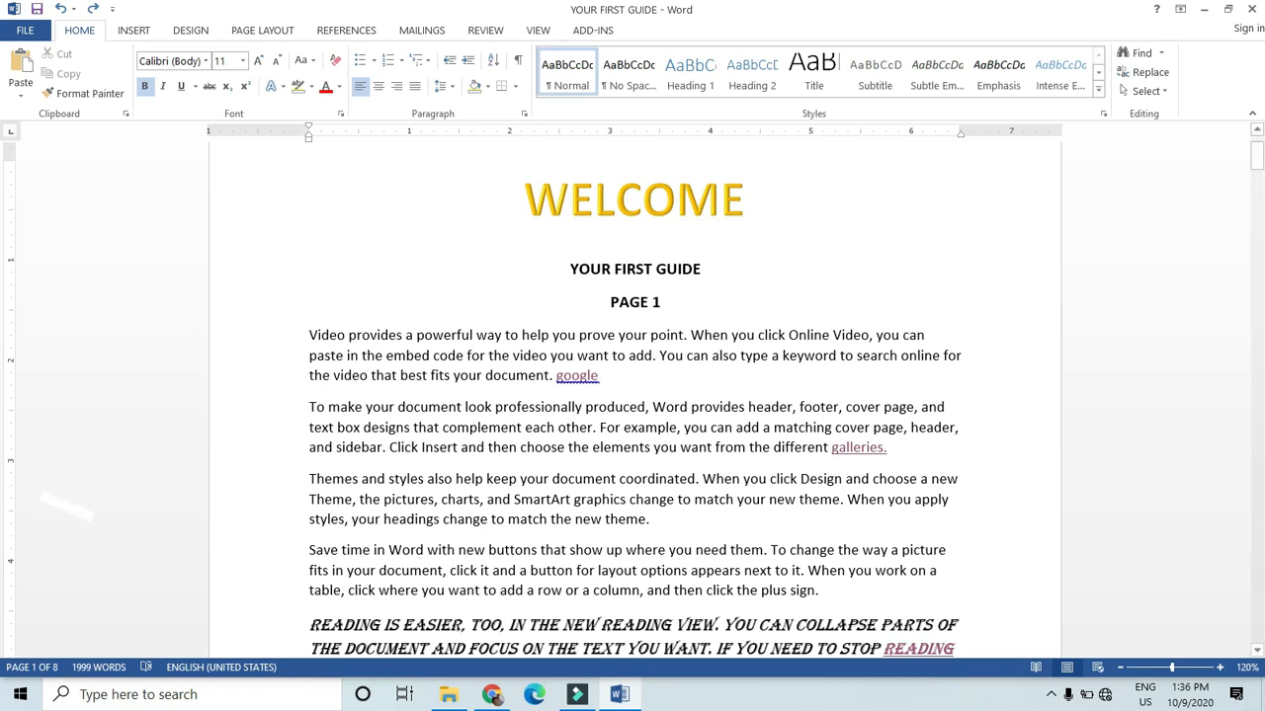
Cut the word "professionally" from the second body paragraph and paste it on the empty line below the bold paragraph.
scroll(662, 657, "down", 2)
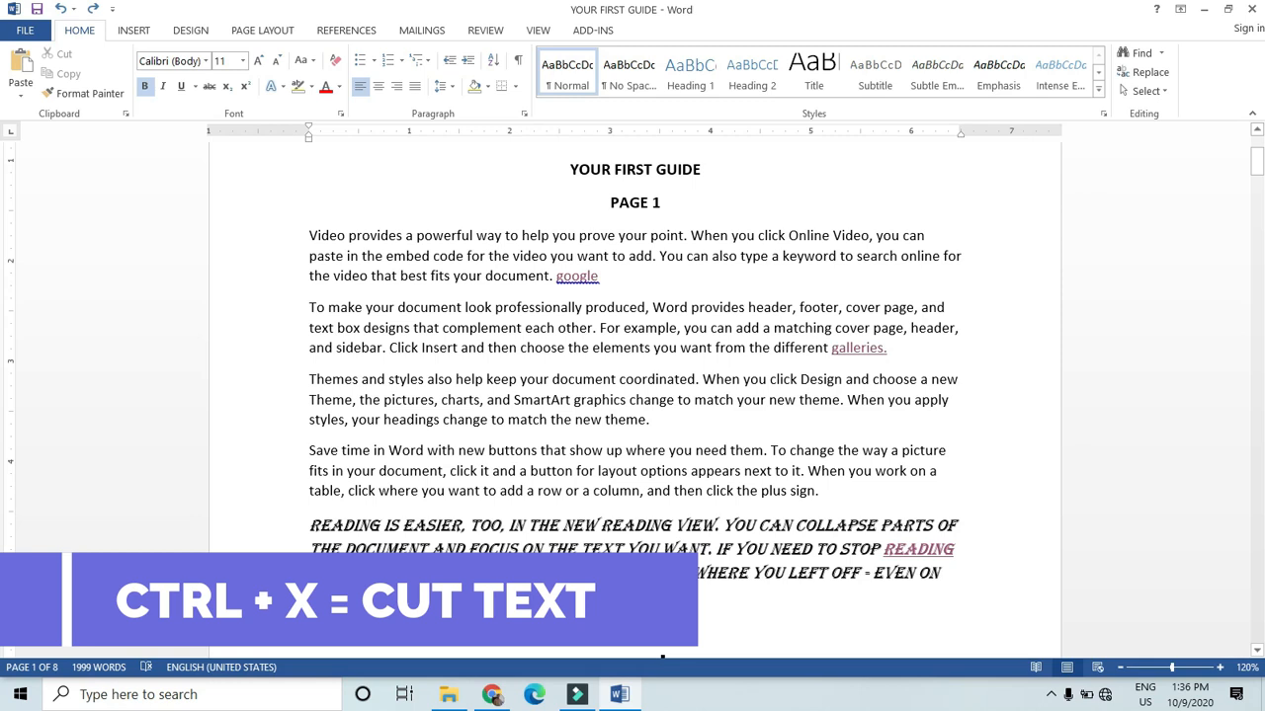
double_click(541, 307)
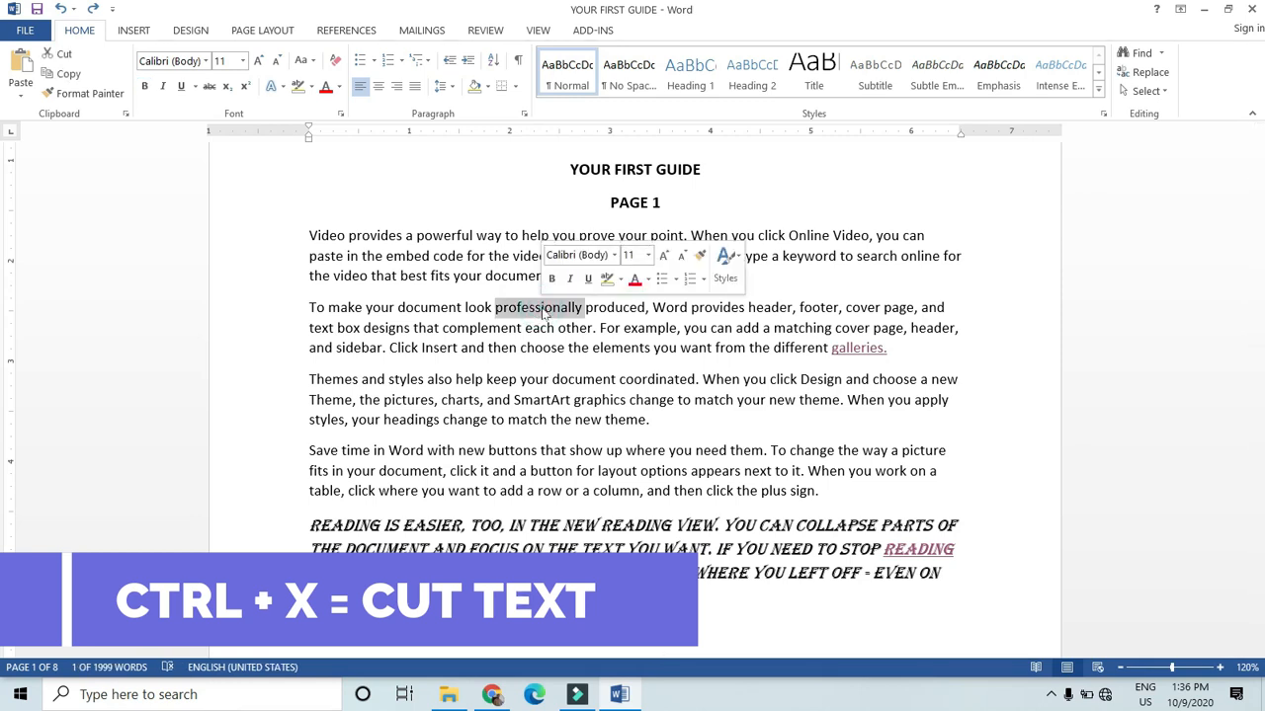
key("ctrl+x")
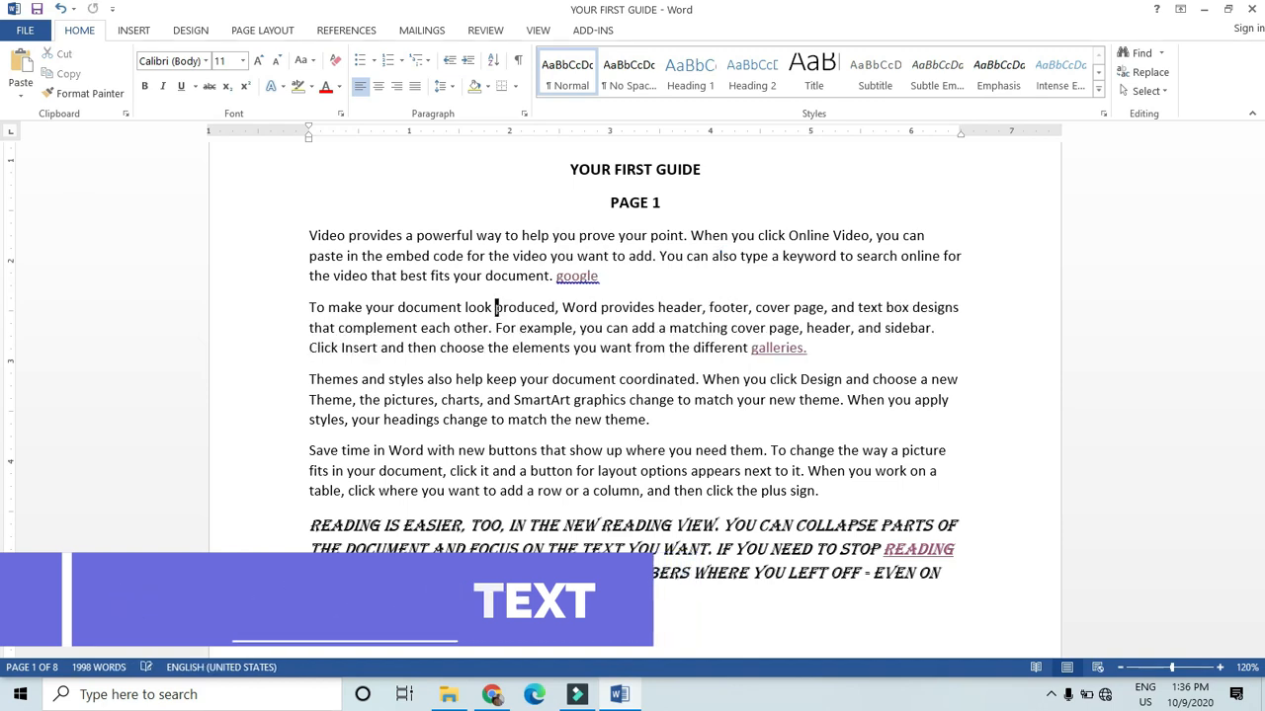
scroll(494, 263, "down", 5)
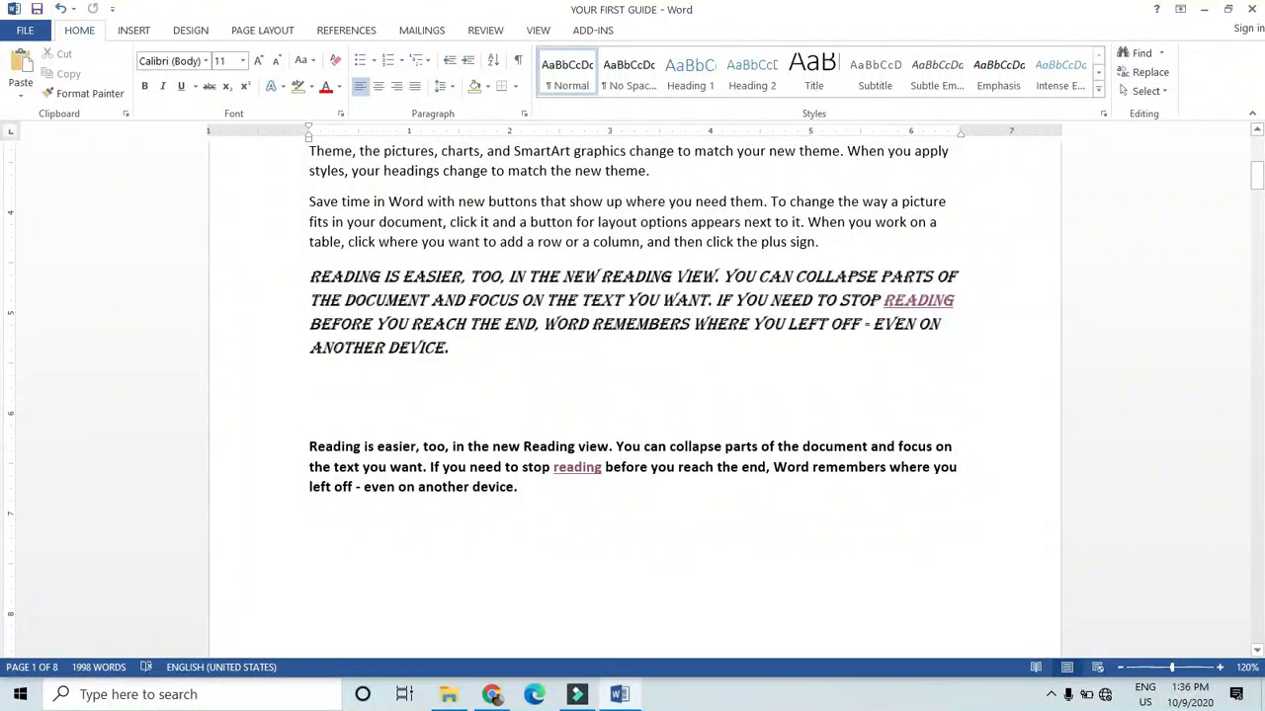
scroll(494, 263, "down", 4)
left_click(311, 300)
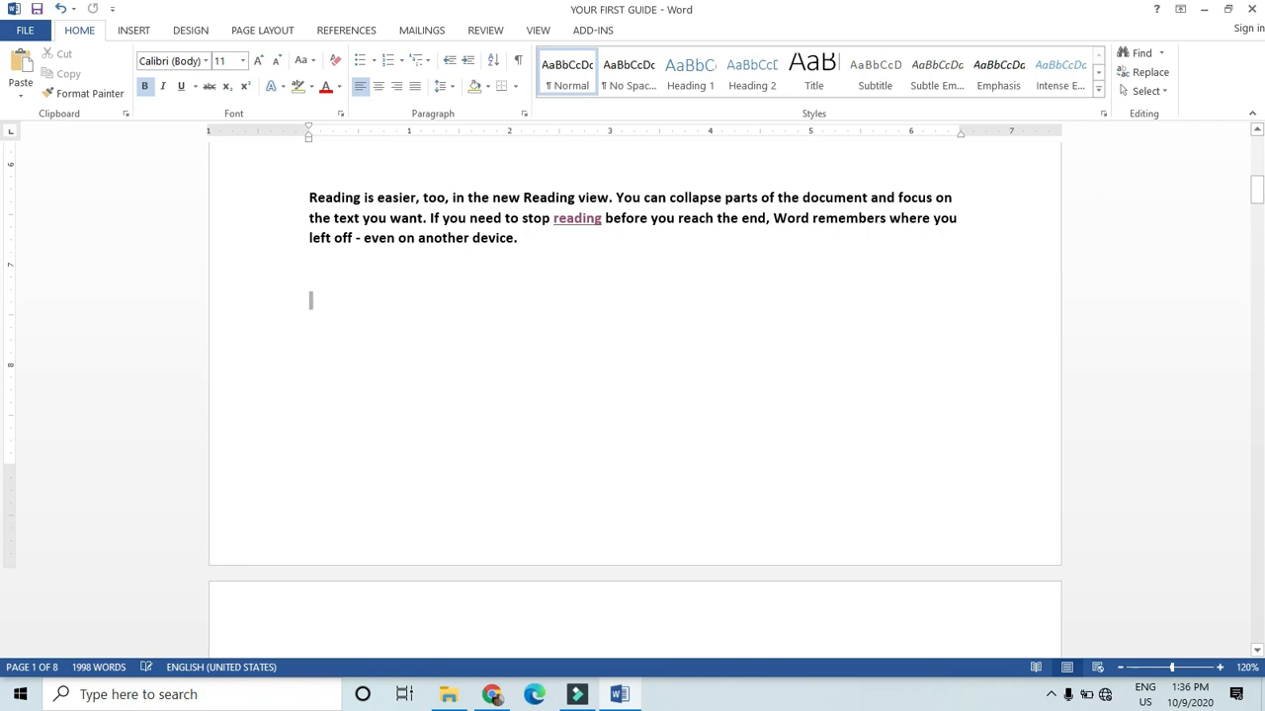
key("ctrl+v")
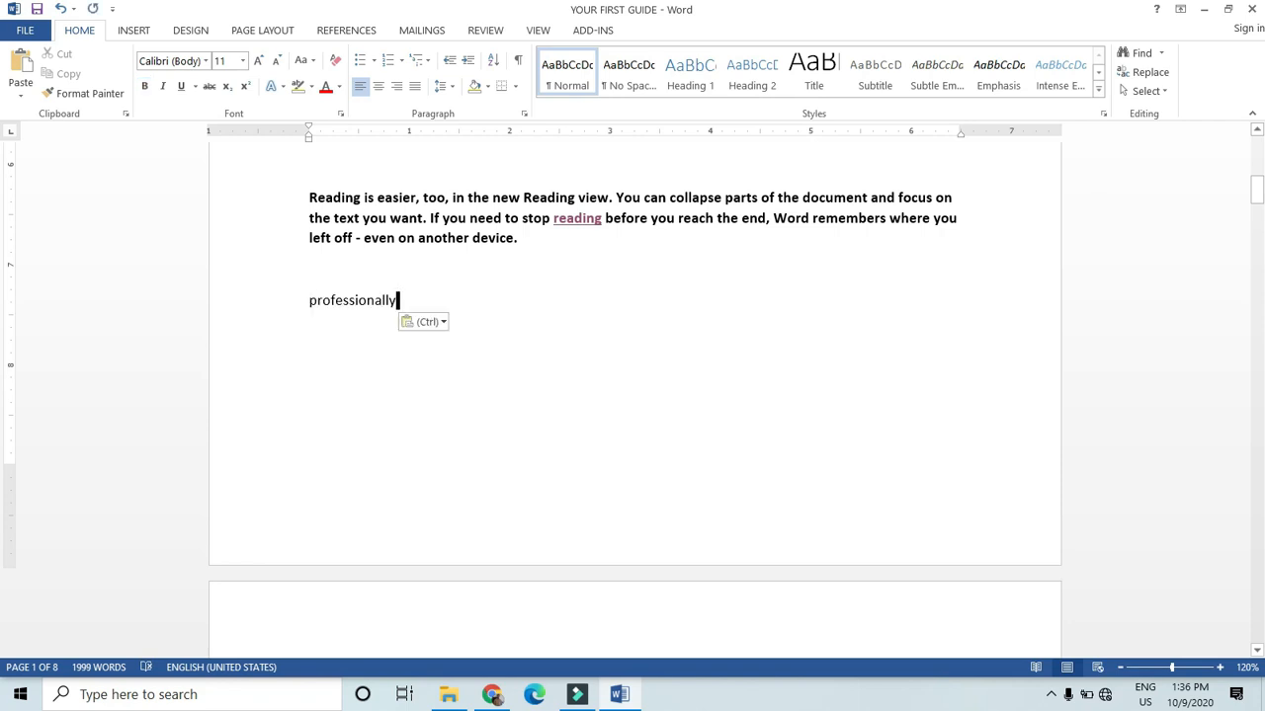
Paste the word "professionally" five more times on the same line.
key("ctrl+v")
key("ctrl+v")
key("ctrl+v")
key("ctrl+v")
key("ctrl+v")
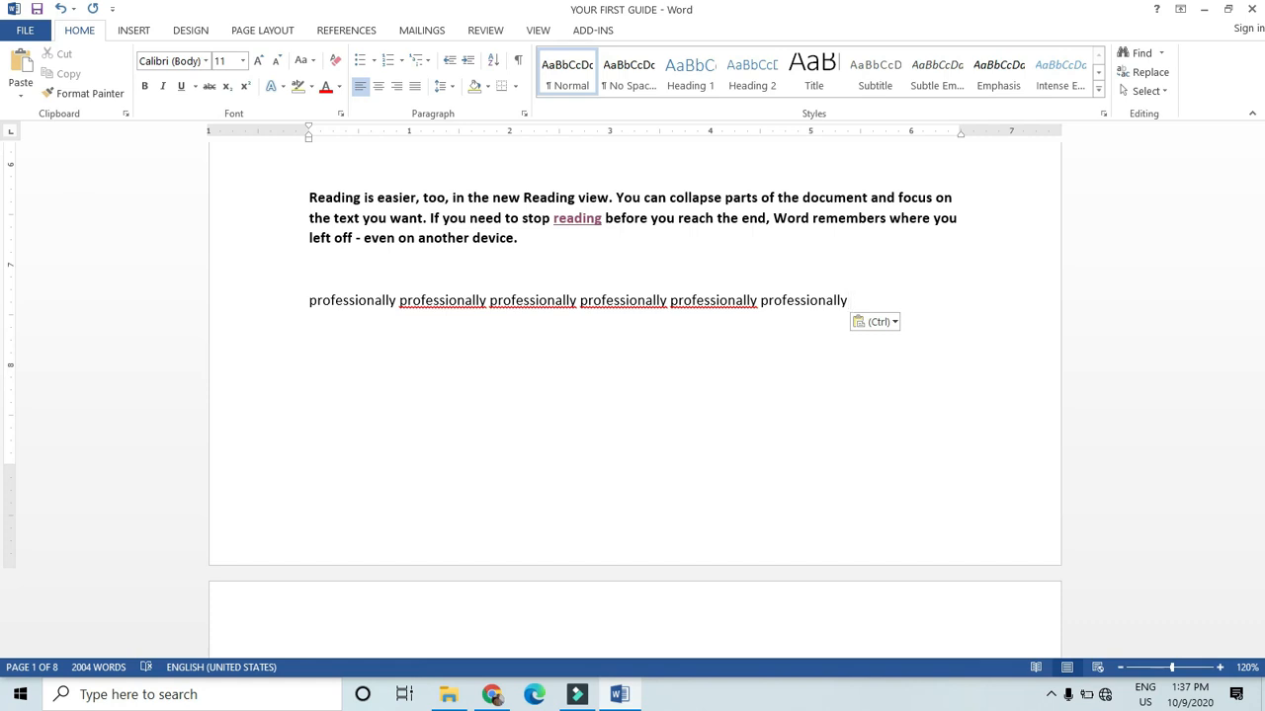
Undo all the pastes of "professionally" and the cut, restoring the word to the second body paragraph.
key("ctrl+z")
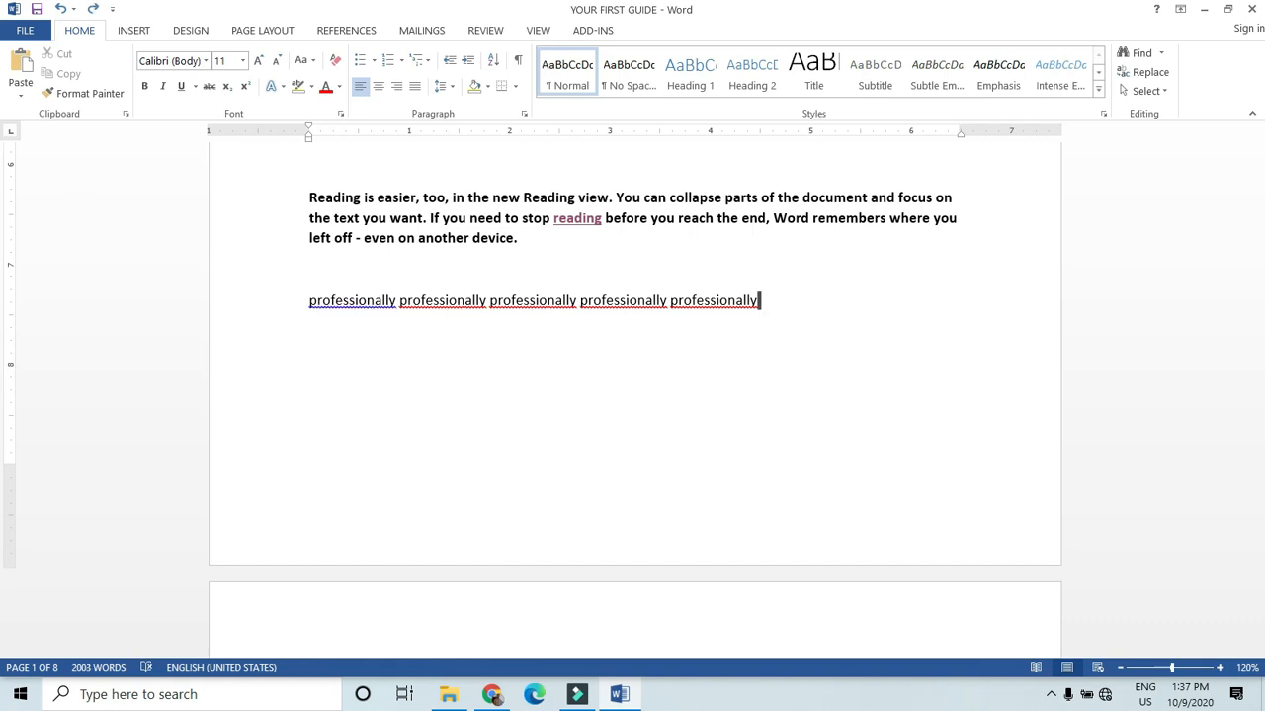
key("ctrl+z")
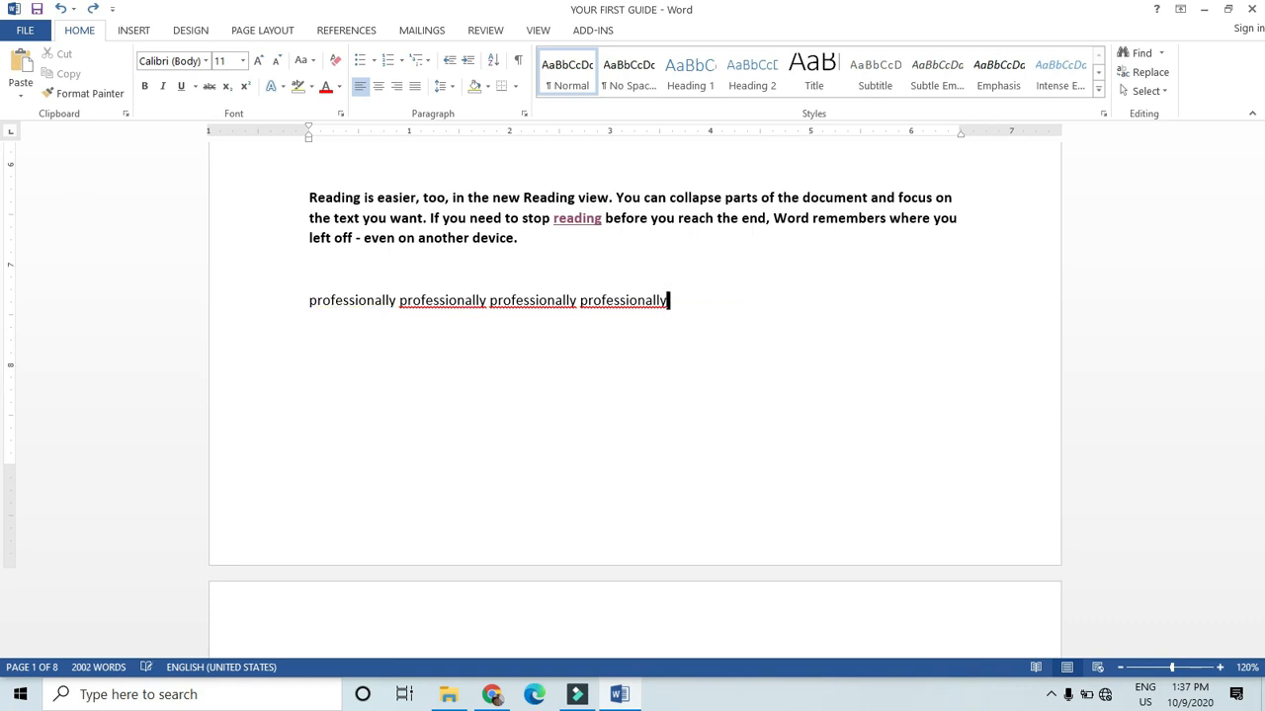
key("ctrl+z")
key("ctrl+z")
key("ctrl+z")
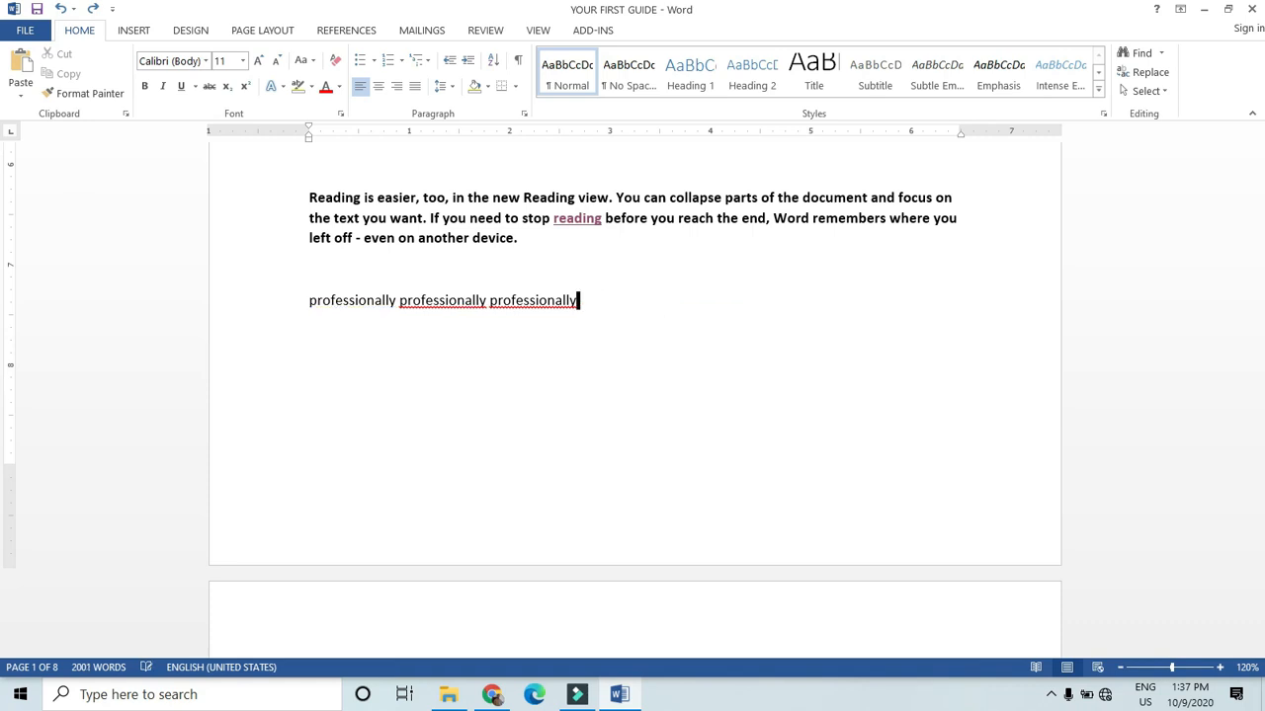
key("ctrl+z")
key("ctrl+z")
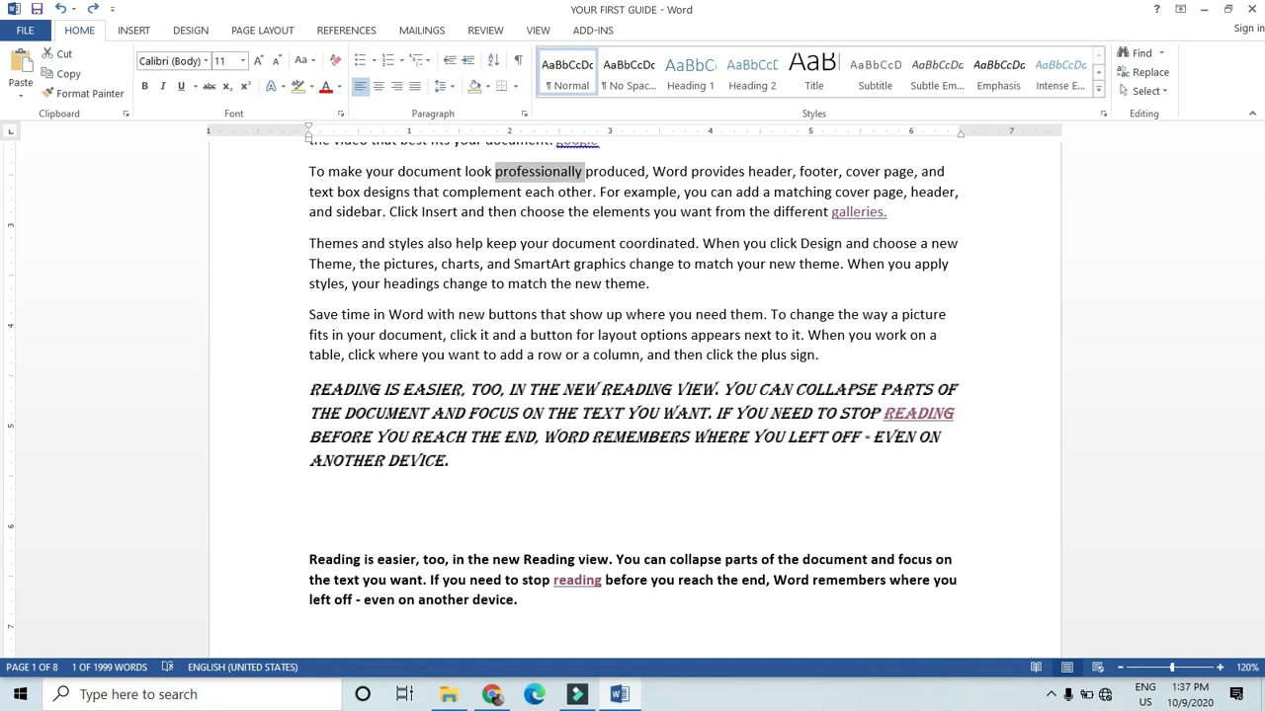
Redo the cut and first paste of "professionally", and paste the word six more times after it.
key("ctrl+y")
key("ctrl+y")
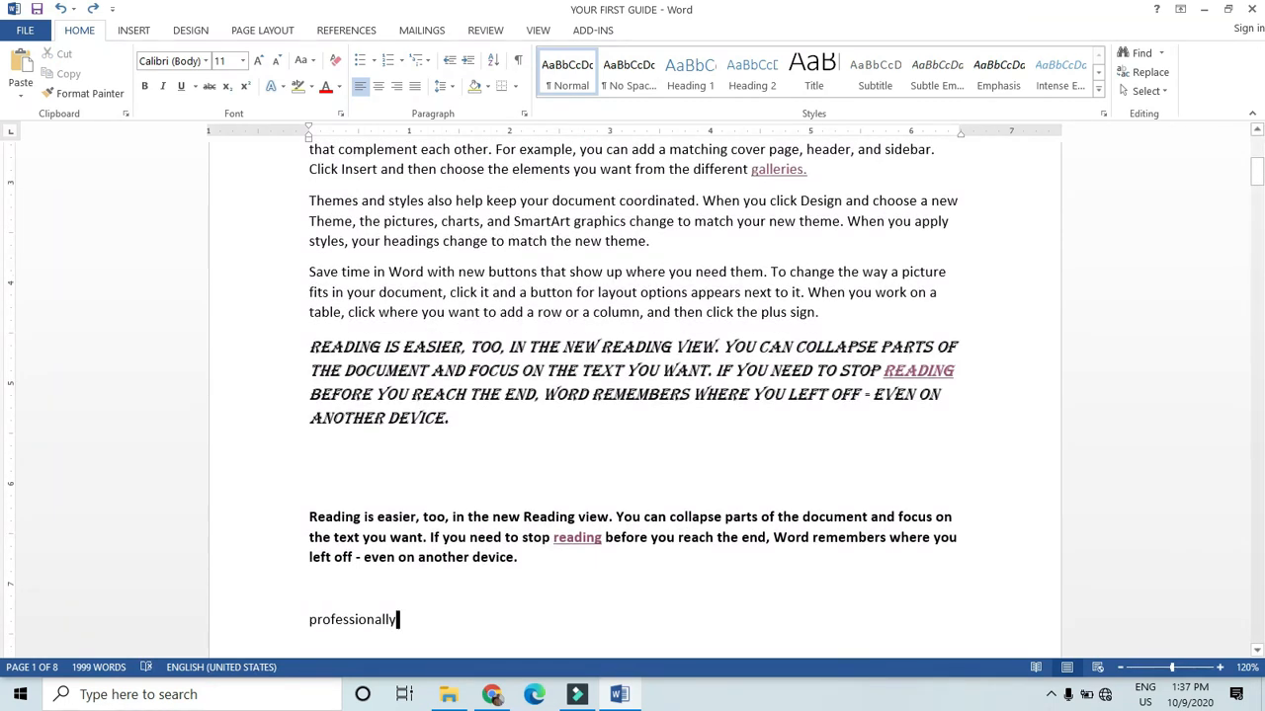
key("ctrl+v")
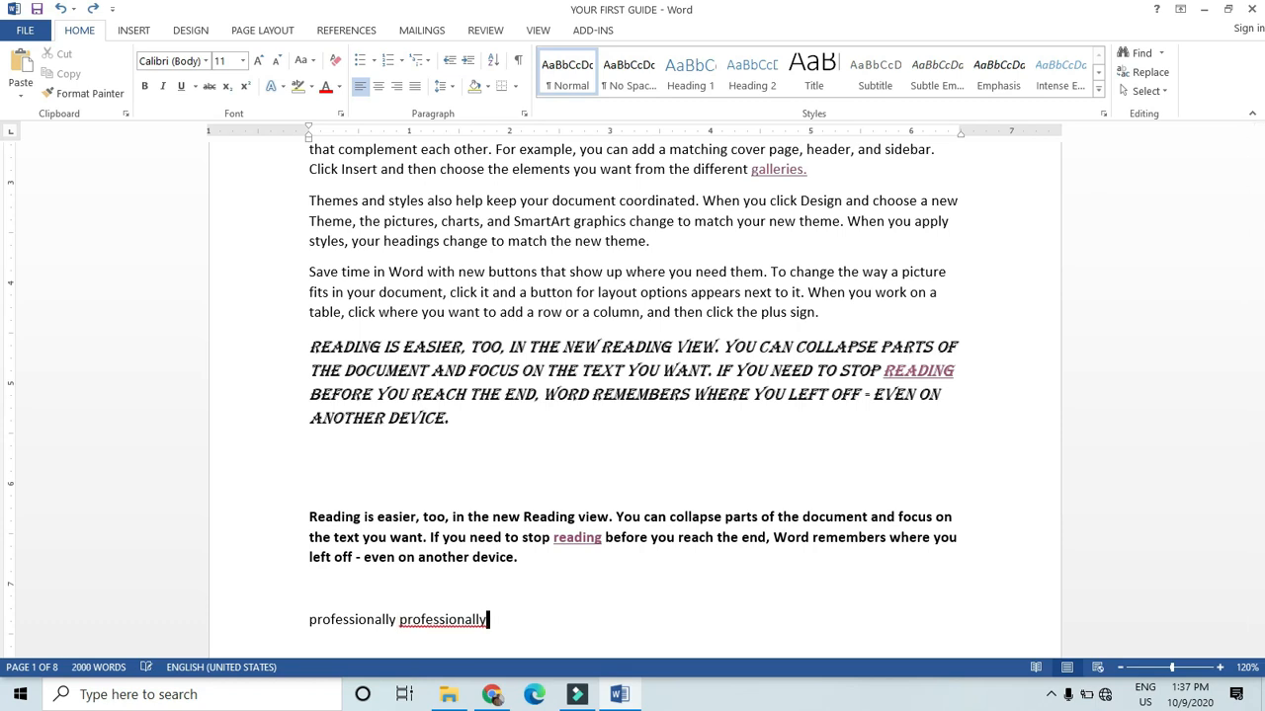
key("ctrl+v")
key("ctrl+v")
key("ctrl+v")
key("ctrl+v")
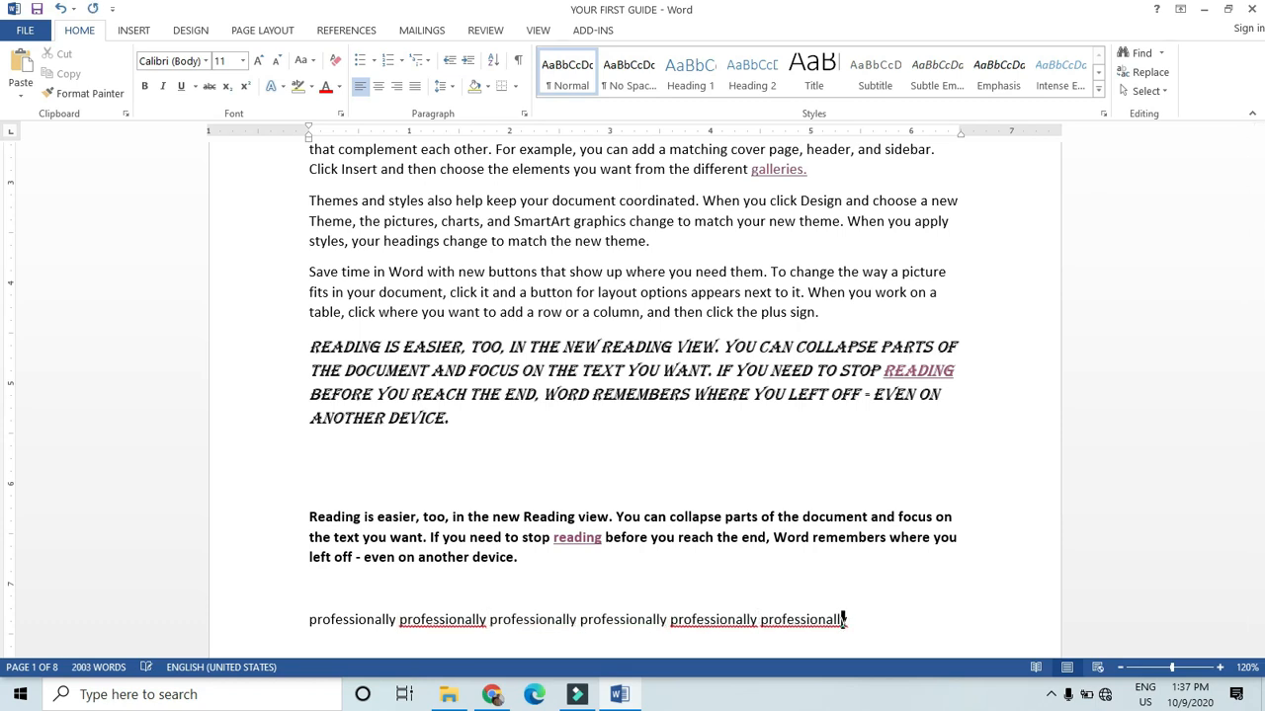
key("ctrl+v")
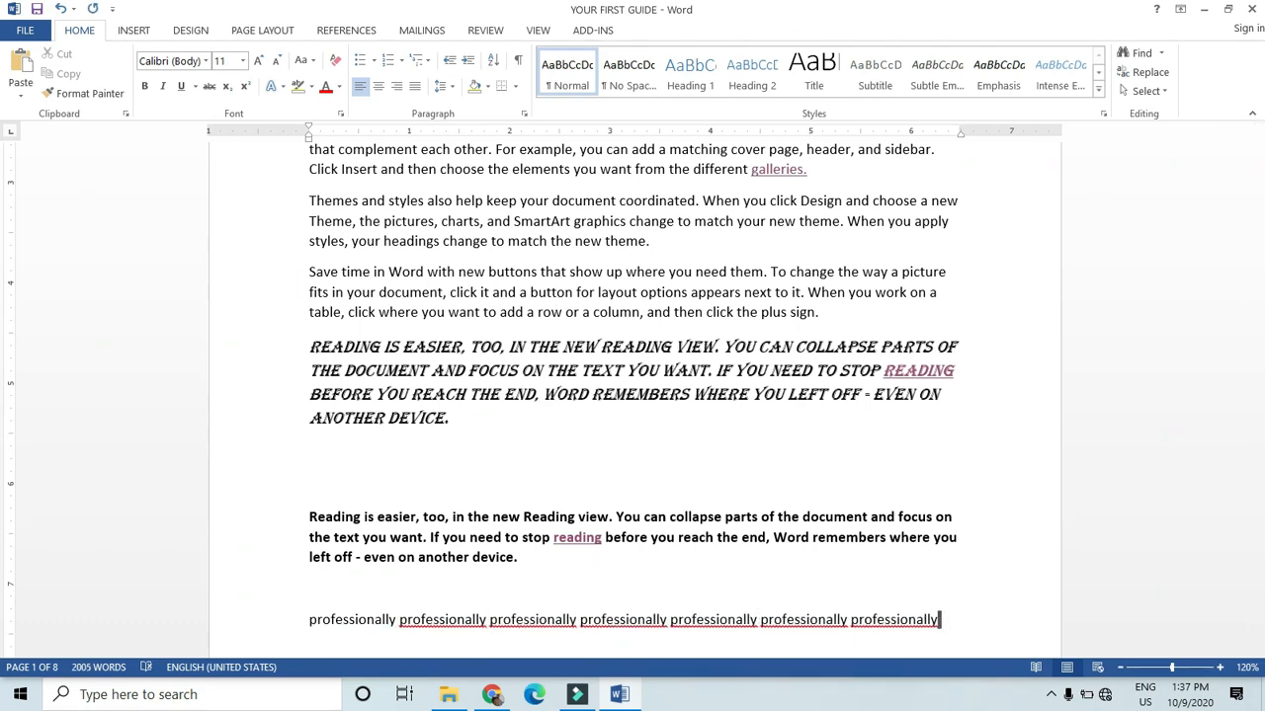